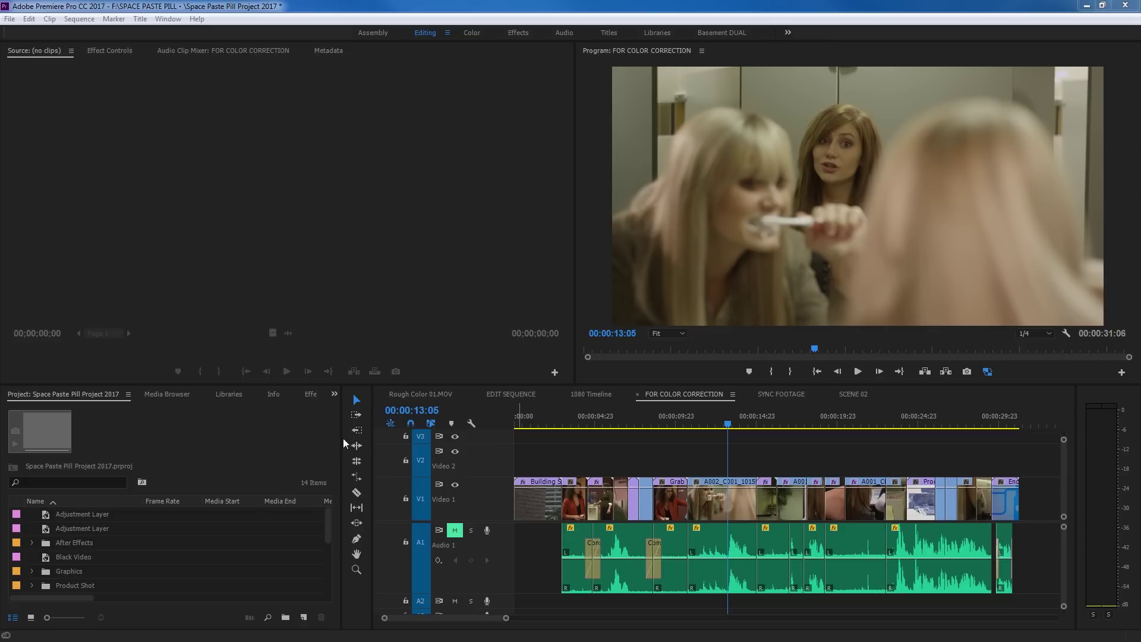
# - Widen the Project panel group and bring its Effects panel to the front
pyautogui.moveTo(344, 438); pyautogui.dragTo(368, 440)
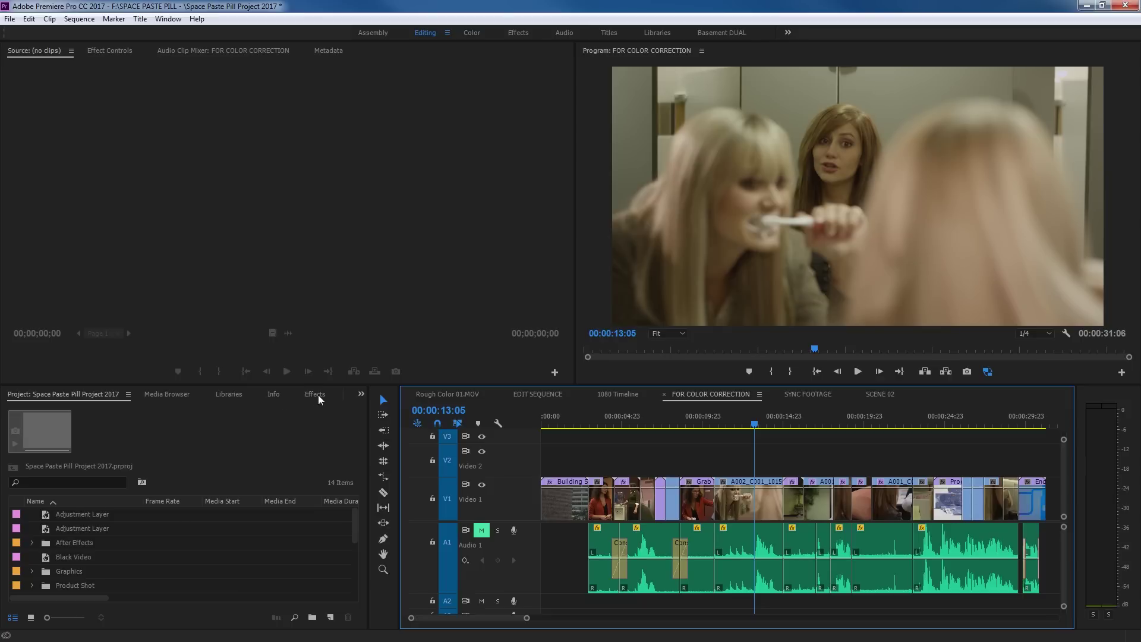
pyautogui.click(316, 394)
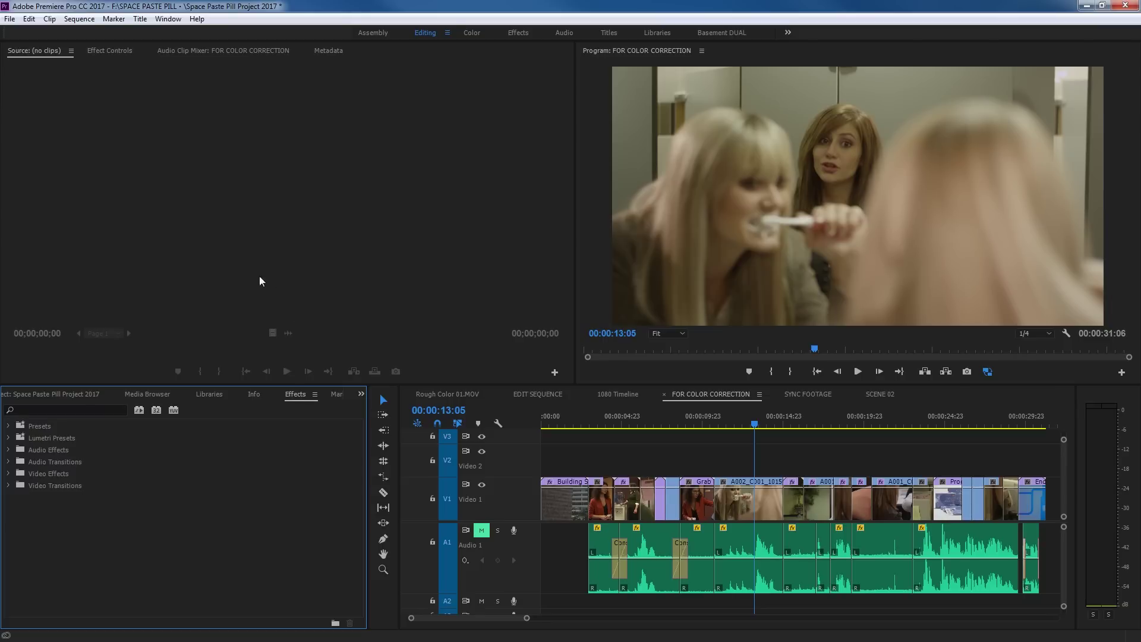
# - Switch from the Editing workspace to the Effects workspace
pyautogui.click(177, 23)
pyautogui.moveTo(190, 33)
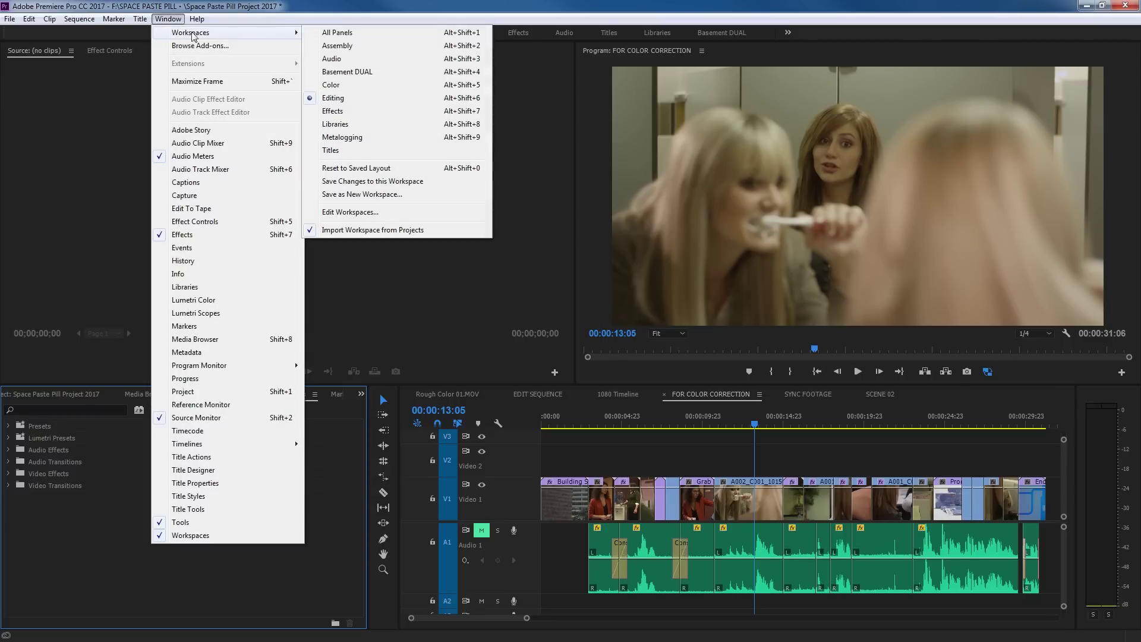
pyautogui.click(343, 112)
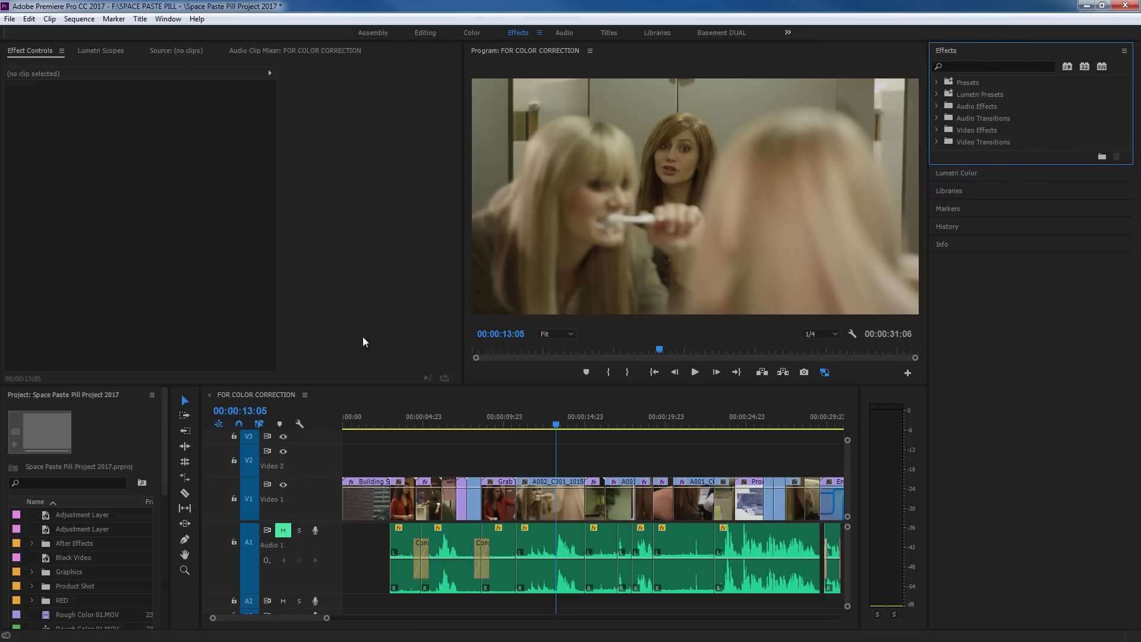
# - Return to the Editing workspace and bring the Effects panel forward in the Project panel group
pyautogui.click(167, 19)
pyautogui.moveTo(221, 33)
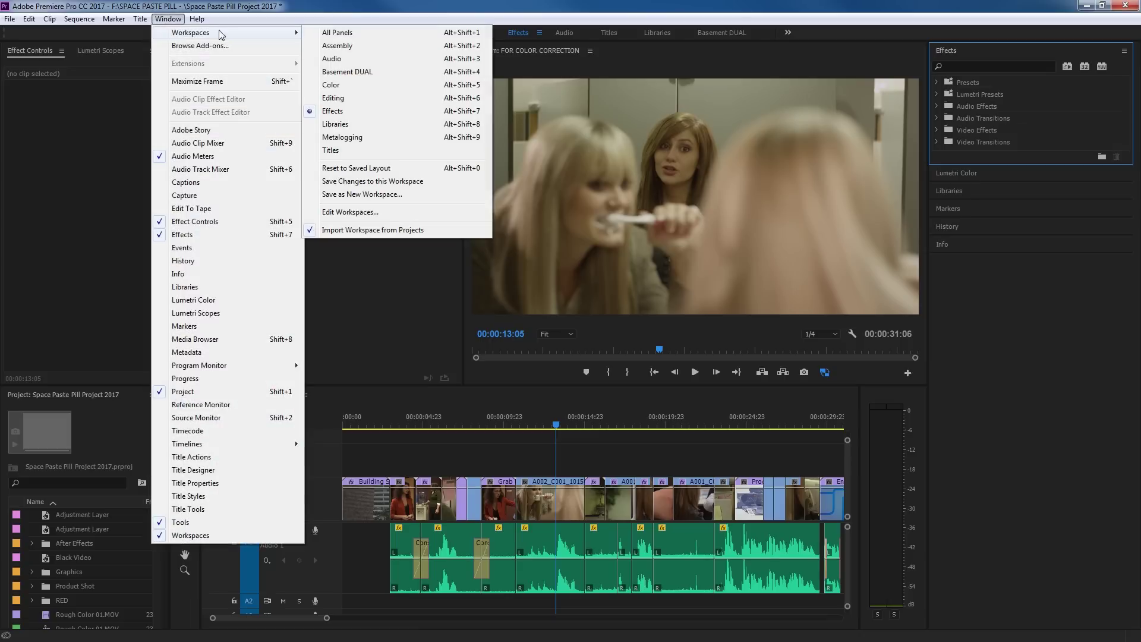
pyautogui.click(333, 97)
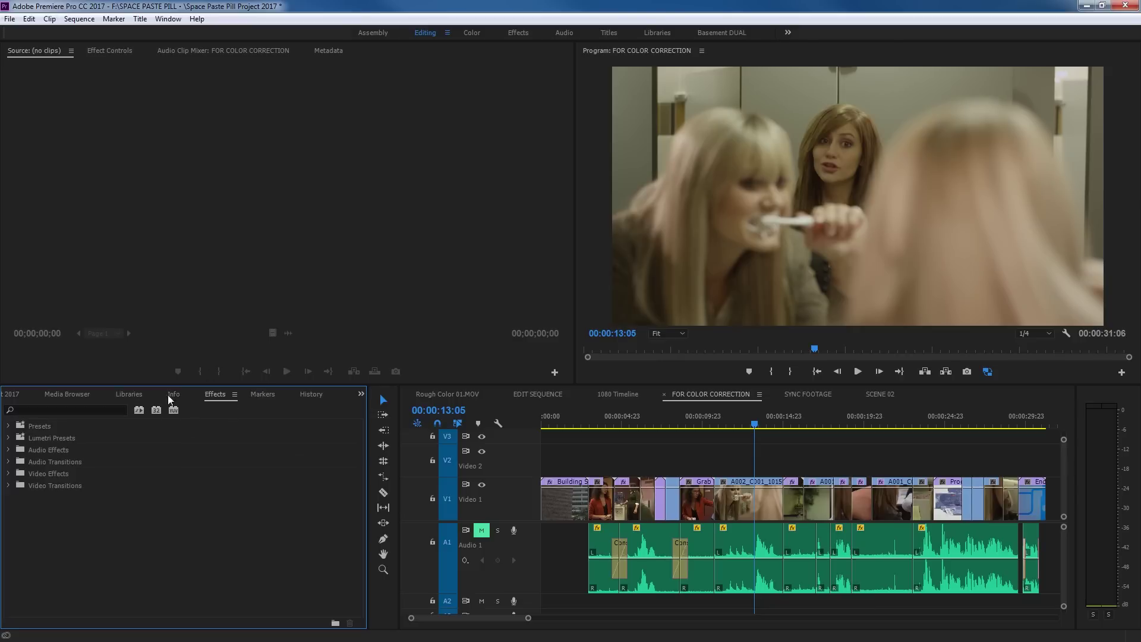
pyautogui.click(14, 394)
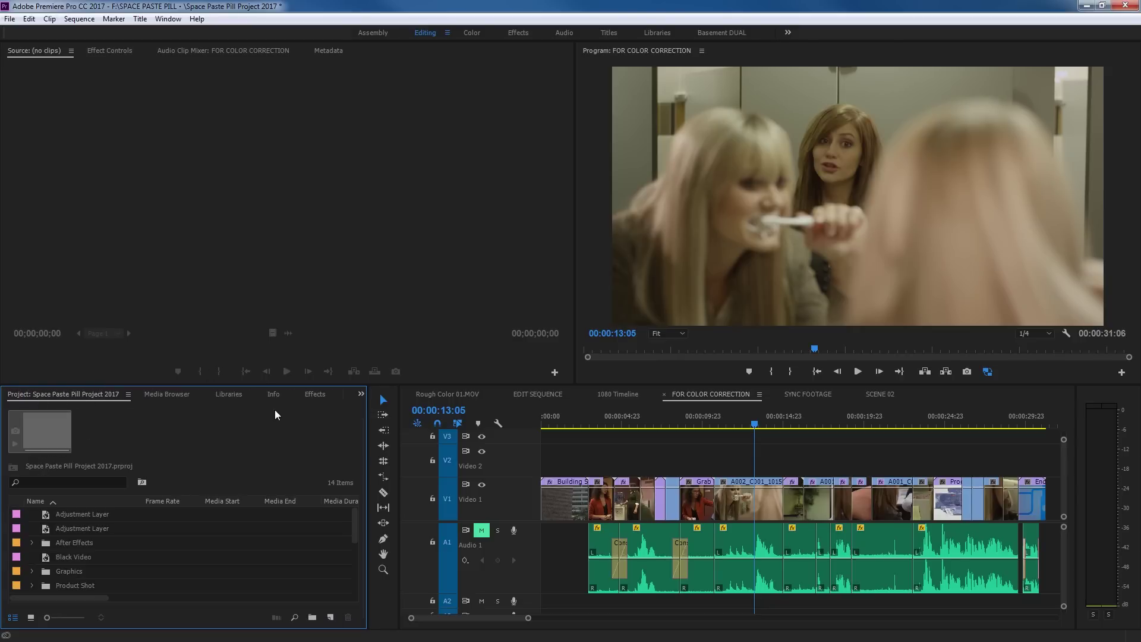
pyautogui.click(361, 394)
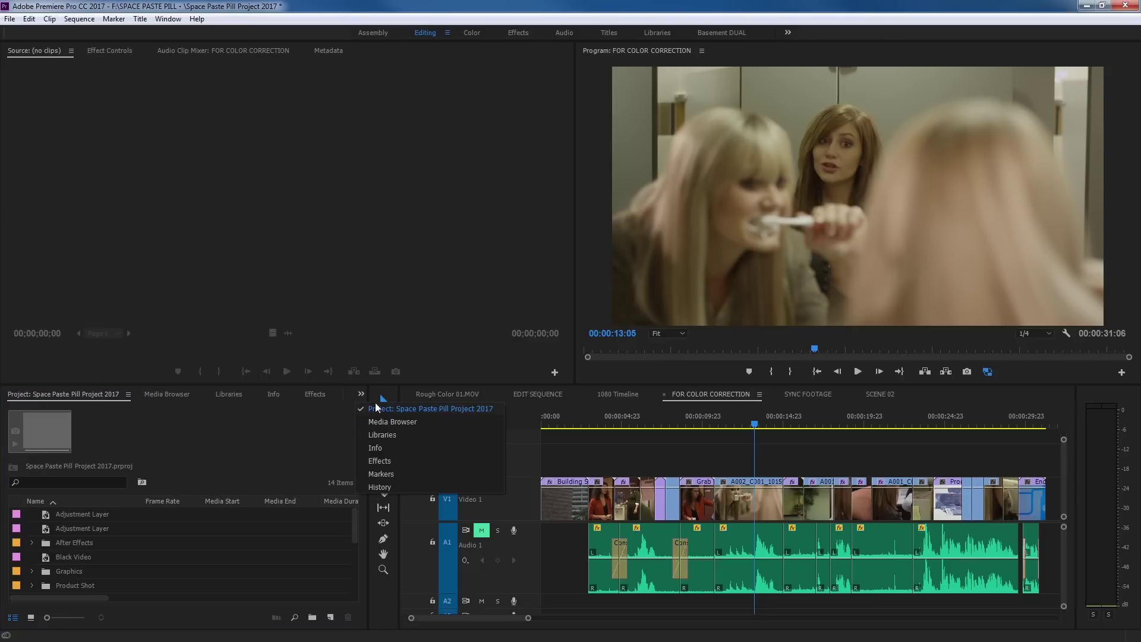
pyautogui.click(392, 460)
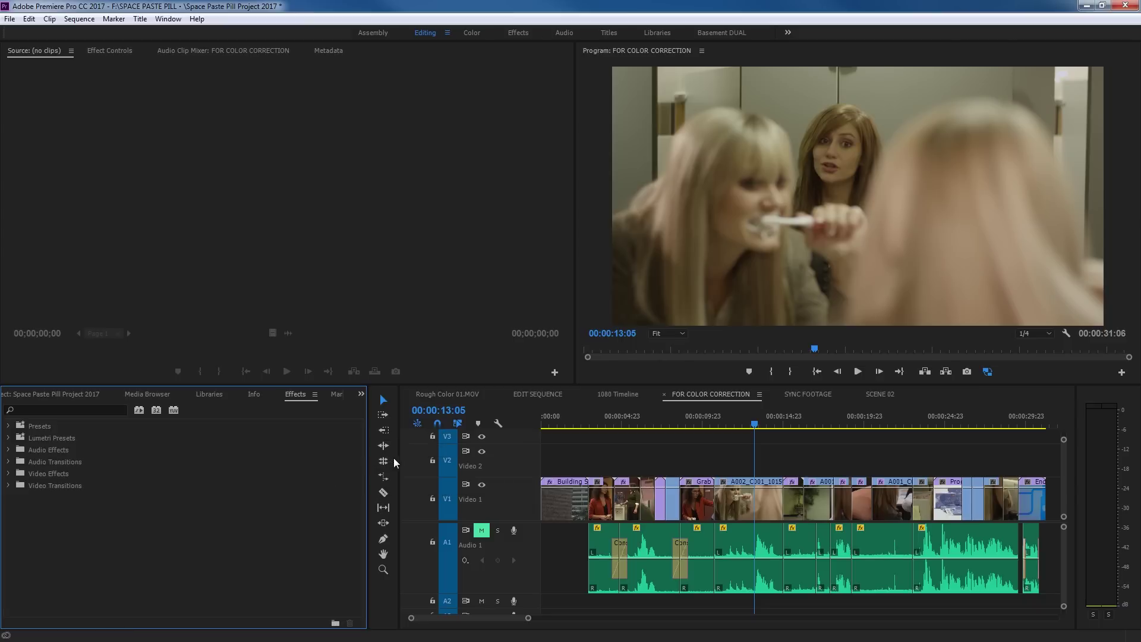
# - Switch to the Effects workspace again
pyautogui.click(164, 21)
pyautogui.click(466, 166)
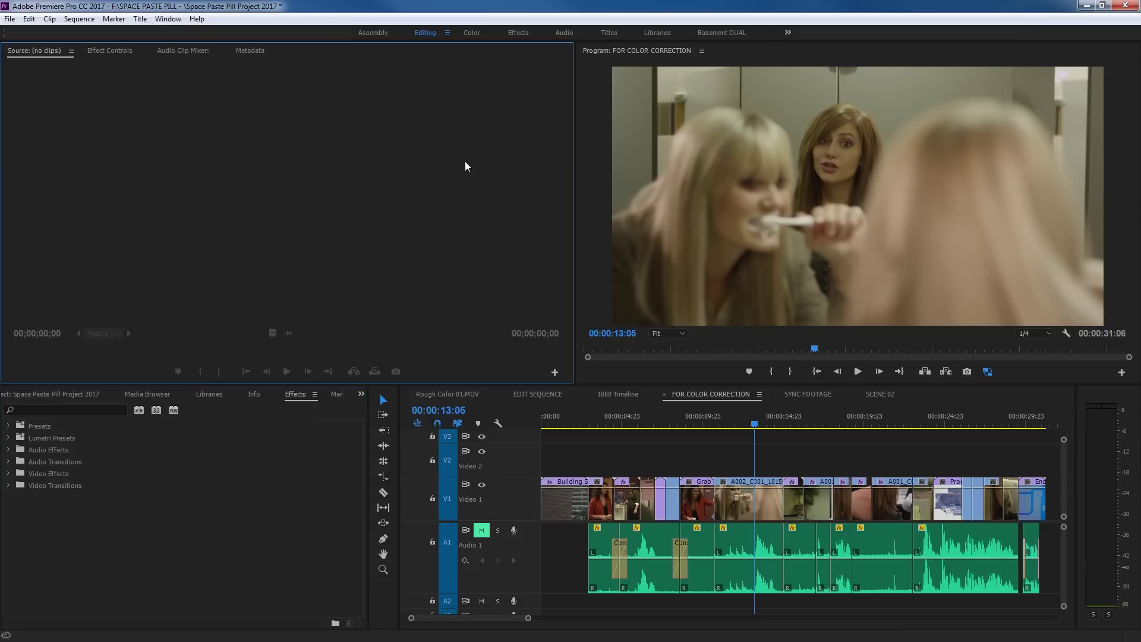
pyautogui.click(522, 33)
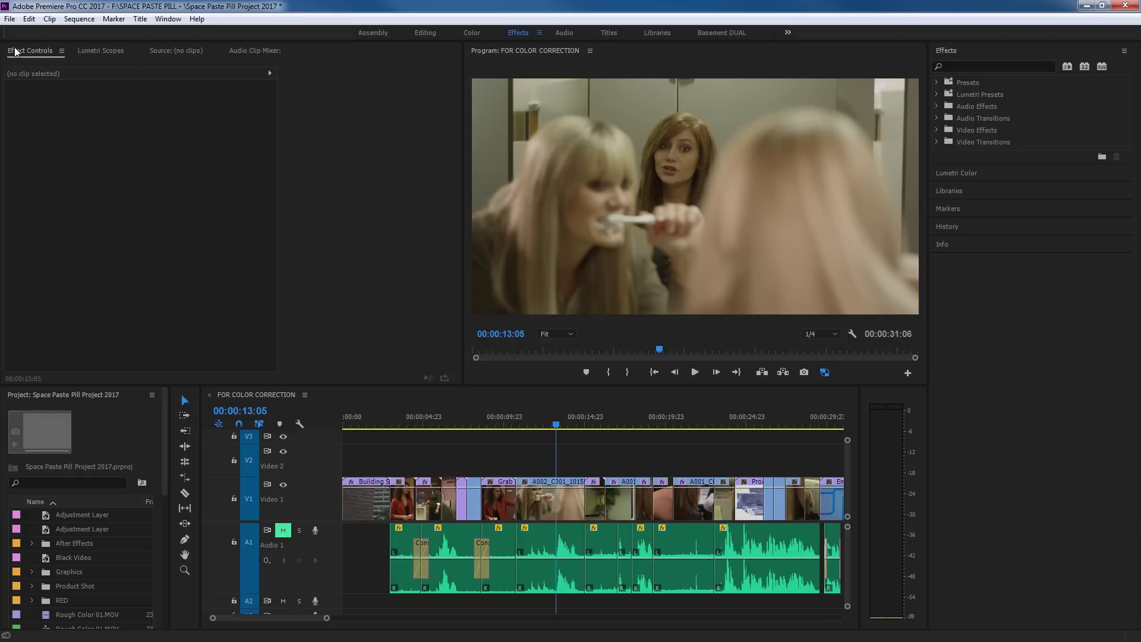
# - Go back to the Editing workspace and show the Effect Controls panel
pyautogui.click(168, 19)
pyautogui.hotkey('alt', 'shift', '2')
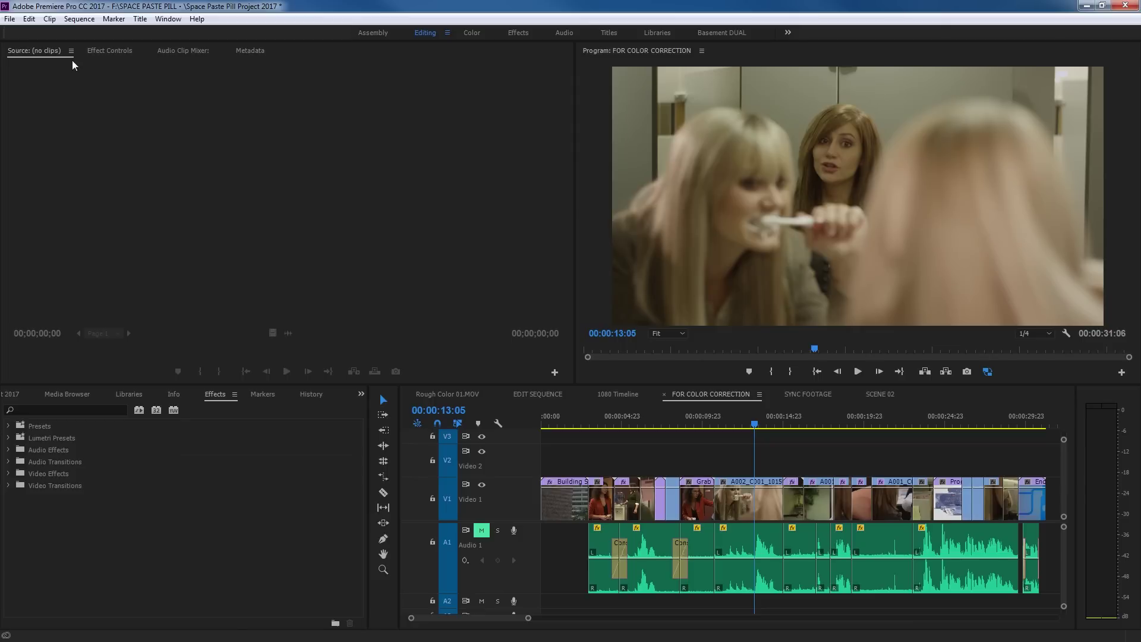
pyautogui.click(112, 53)
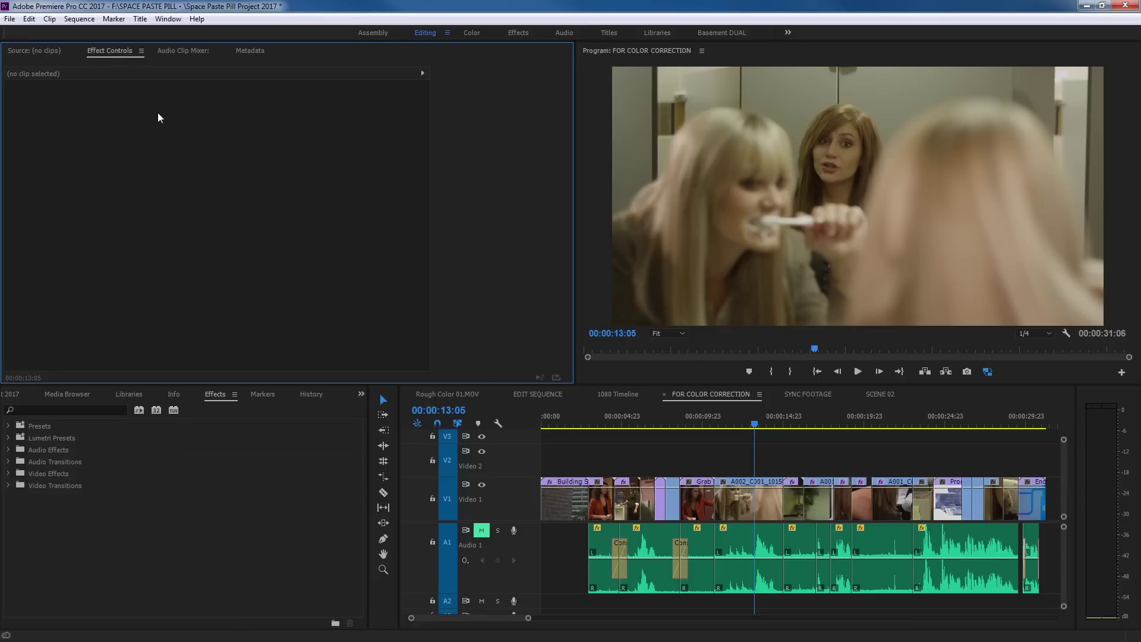
# - Switch to the Effects workspace, enlarge the Effects panel's height and expand its Video Effects folder
pyautogui.click(515, 37)
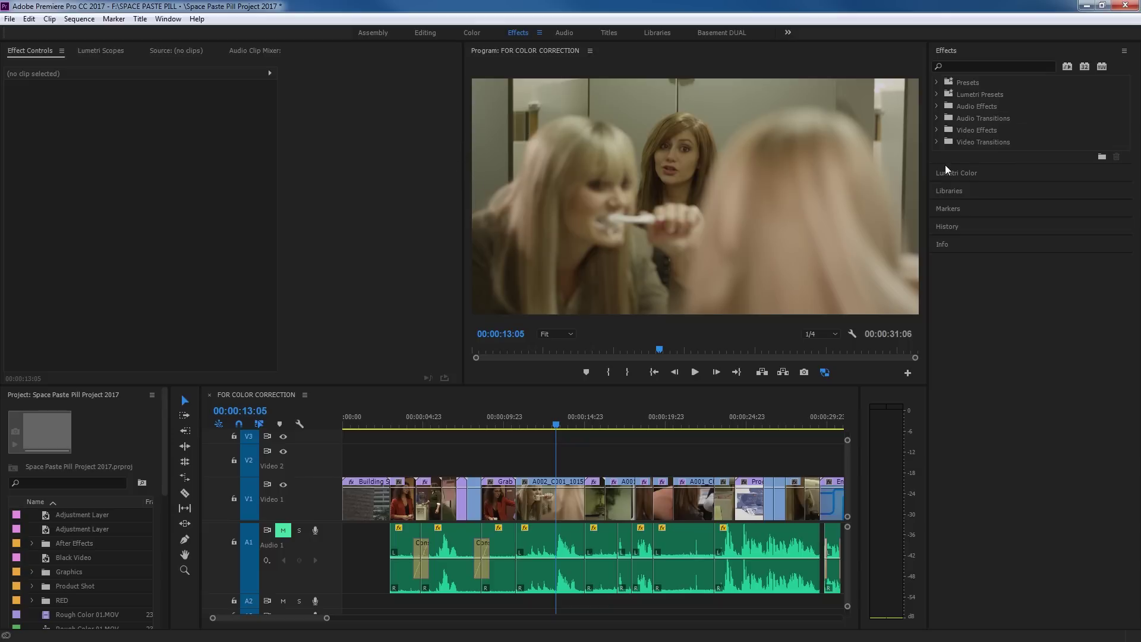
pyautogui.moveTo(944, 162); pyautogui.dragTo(947, 209)
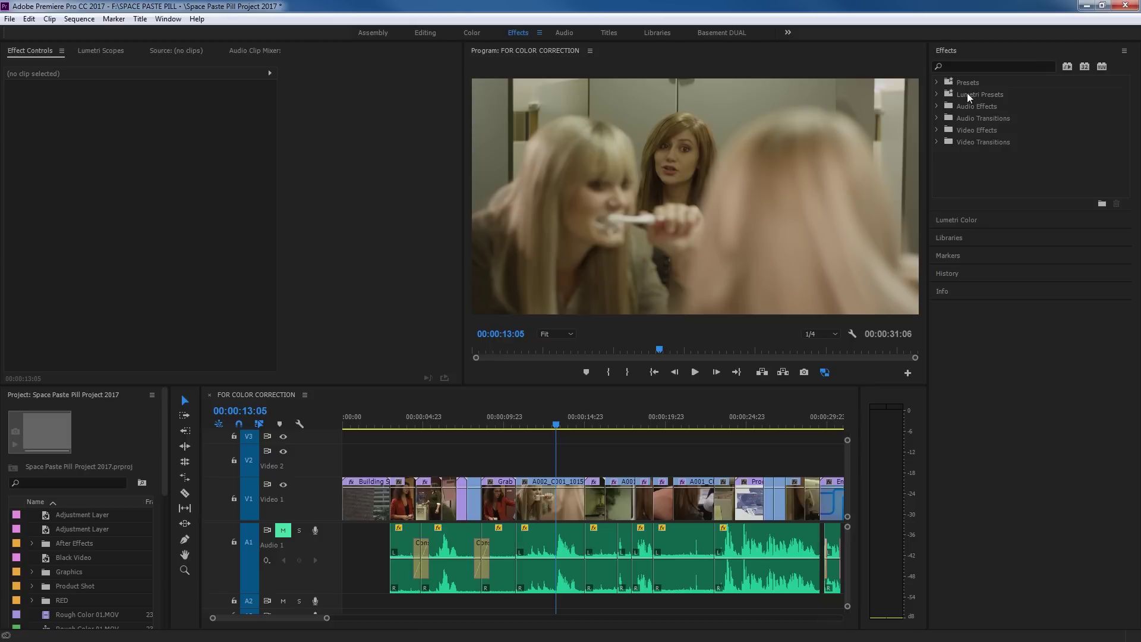
pyautogui.click(968, 129)
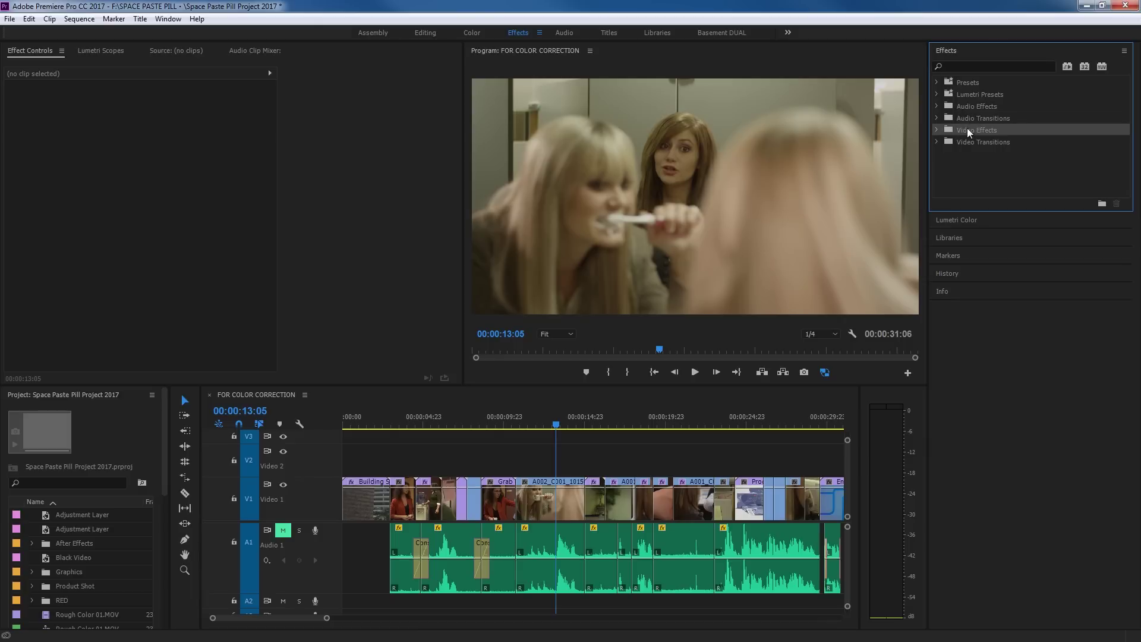
pyautogui.click(937, 130)
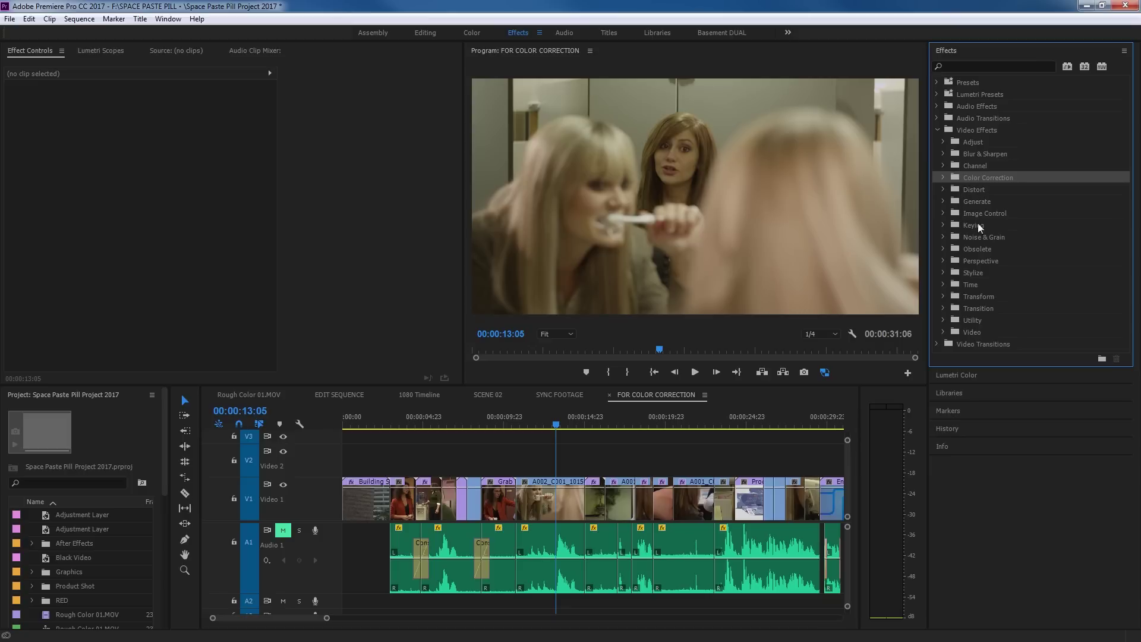
# - Look through the effects in the Color Correction and Distort folders, collapsing each folder after viewing
pyautogui.click(944, 178)
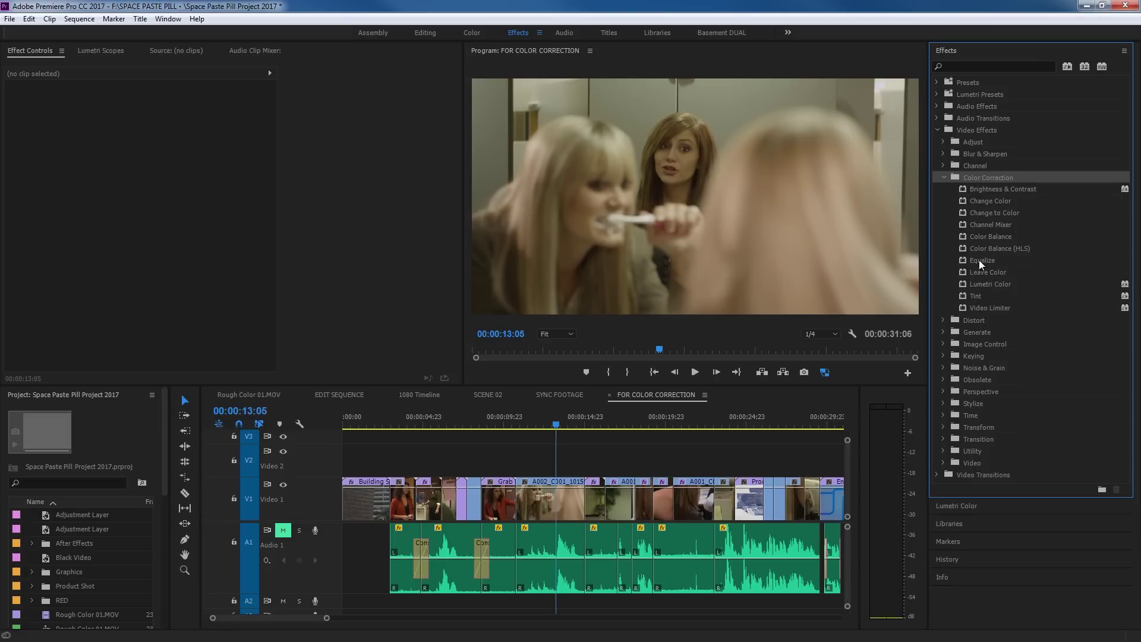
pyautogui.click(944, 178)
pyautogui.click(943, 189)
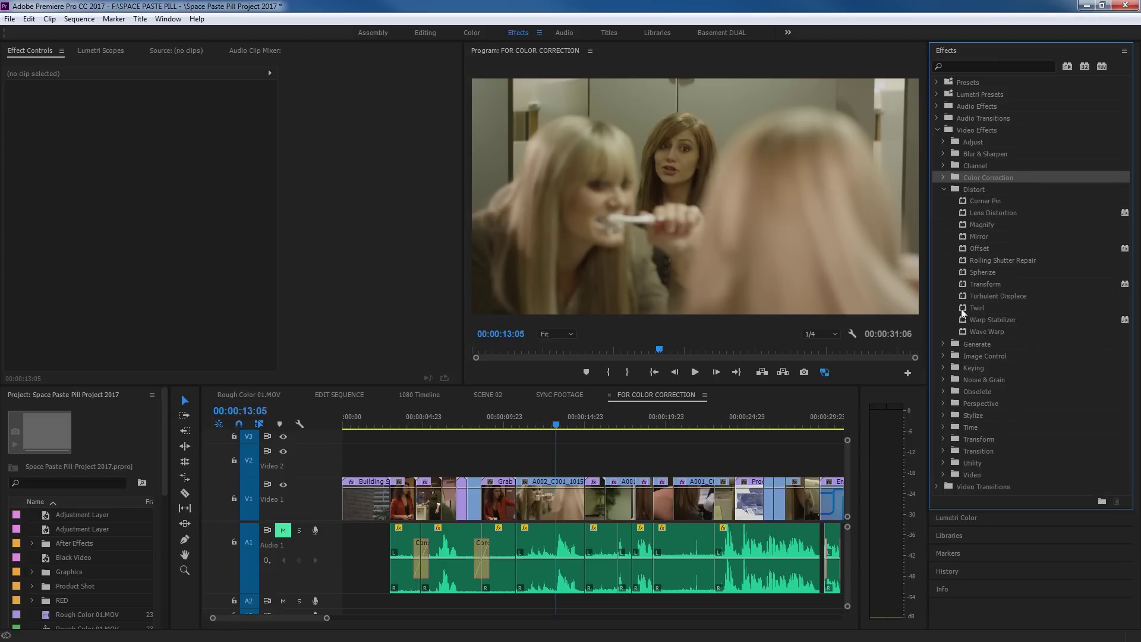
pyautogui.click(945, 189)
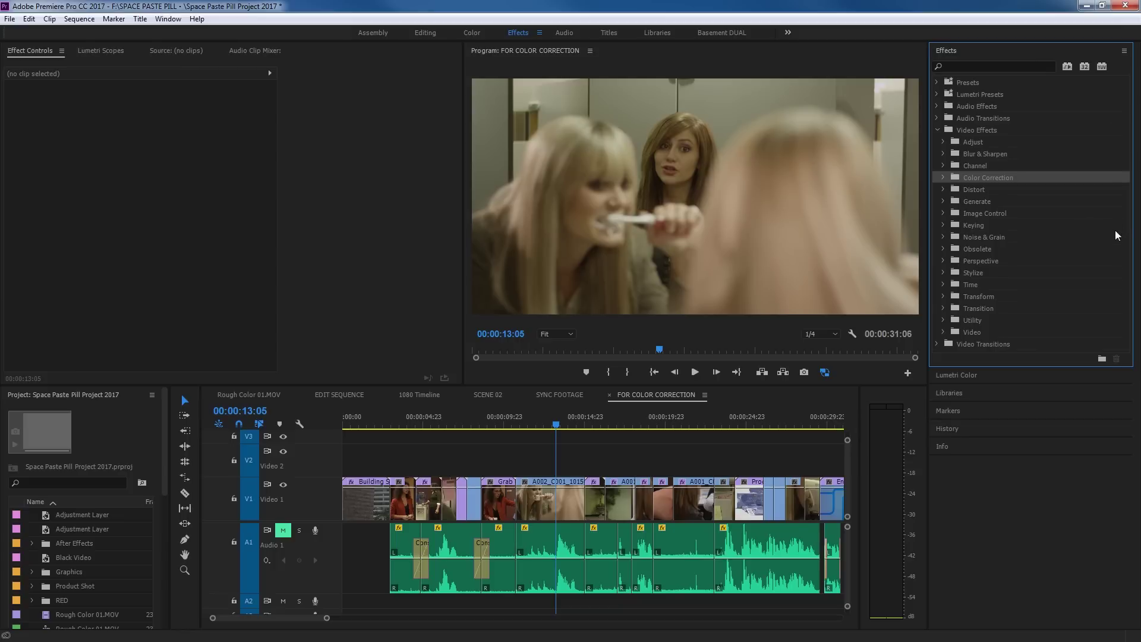
# - Expand the Color Correction folder and widen the Effects panel so all the effect badge columns fit
pyautogui.click(944, 178)
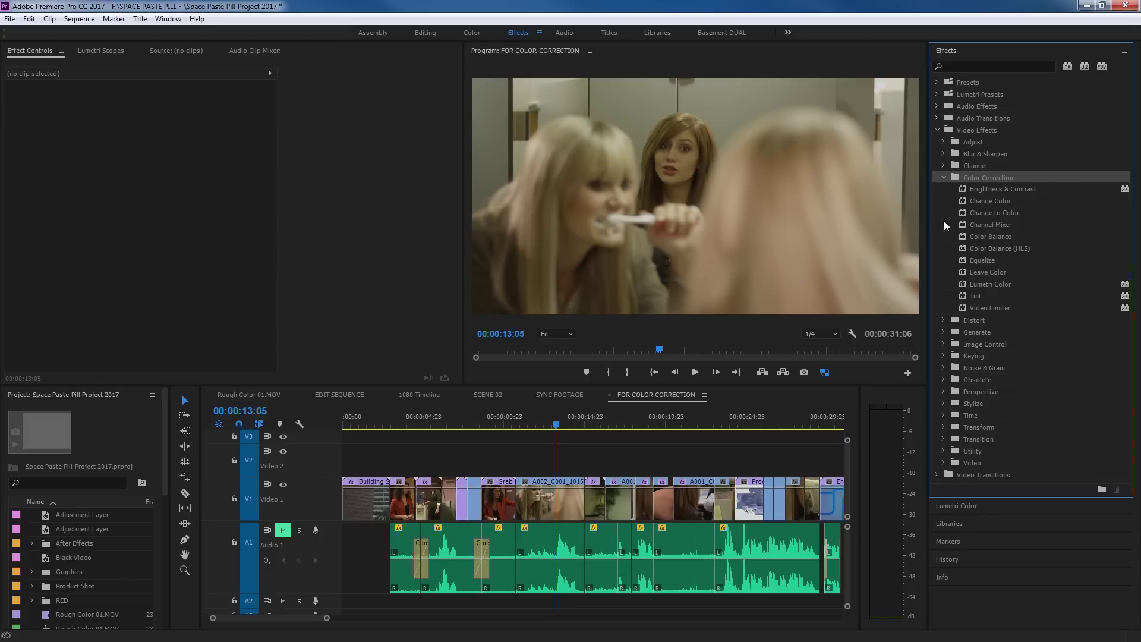
pyautogui.moveTo(927, 221); pyautogui.dragTo(856, 221)
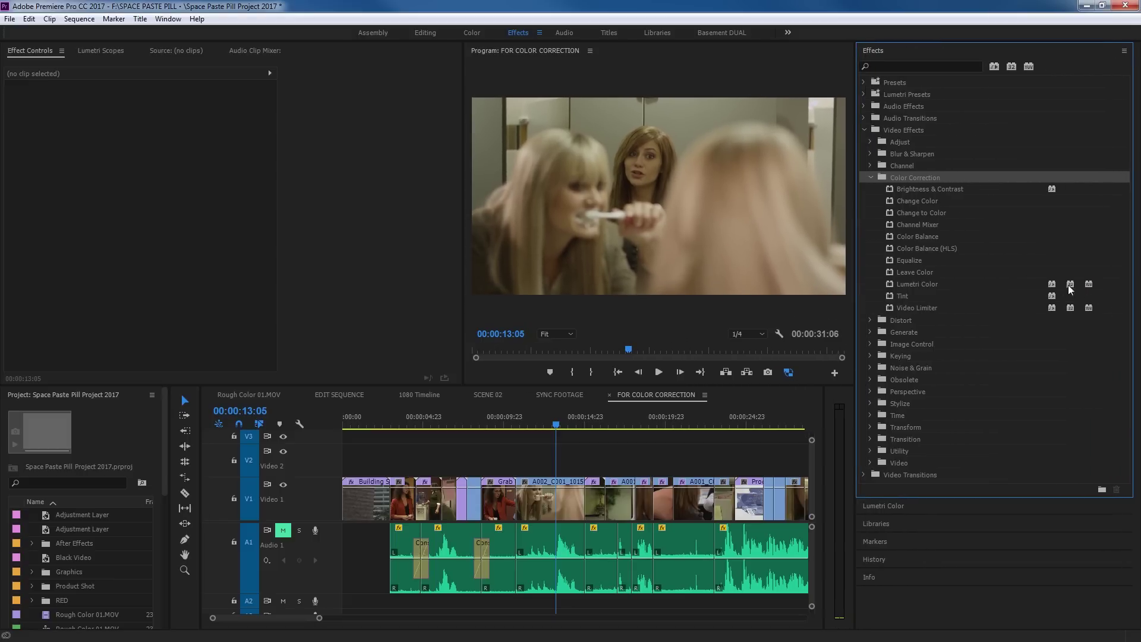
# - Examine which badges the Color Correction effects carry, comparing Brightness & Contrast, Color Balance and Lumetri Color
pyautogui.click(990, 199)
pyautogui.click(989, 190)
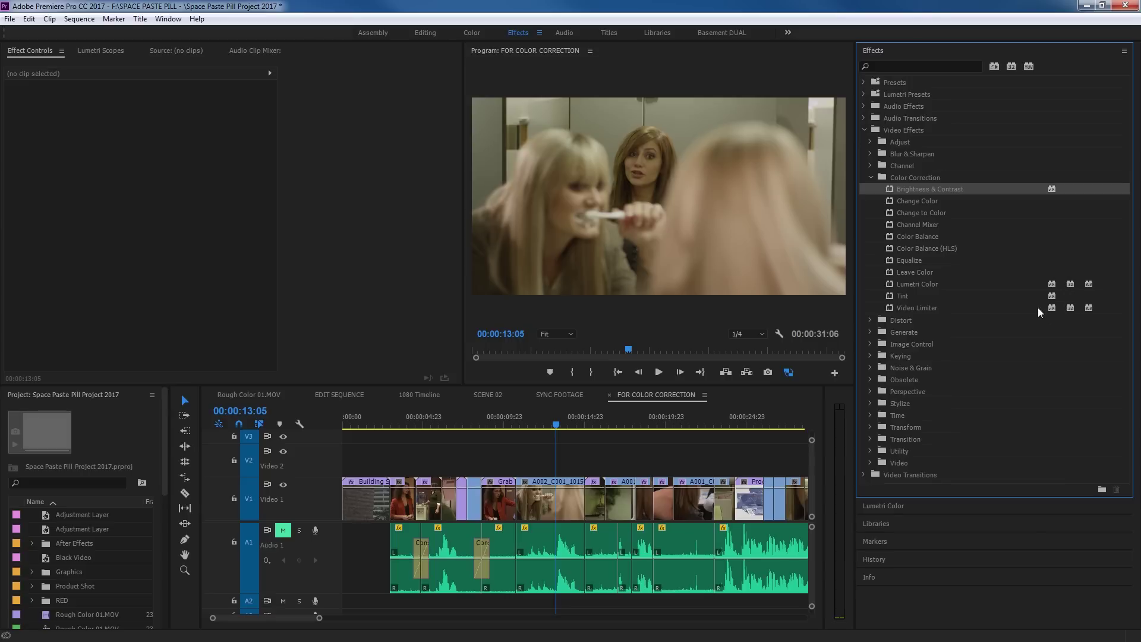
pyautogui.click(871, 177)
pyautogui.click(870, 177)
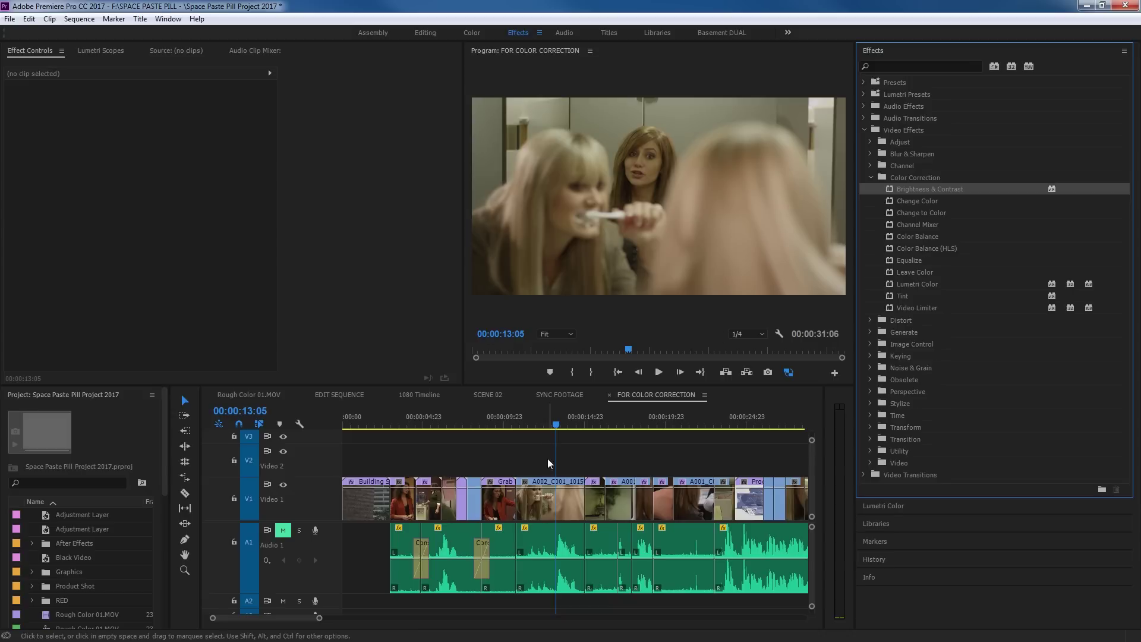
pyautogui.click(910, 236)
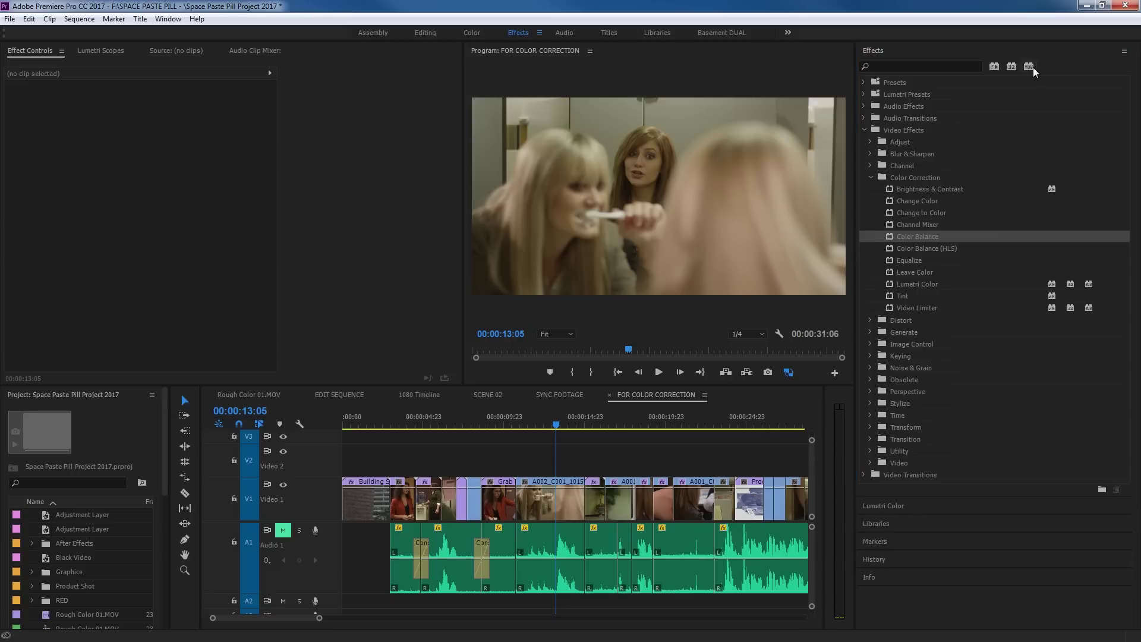
pyautogui.click(921, 280)
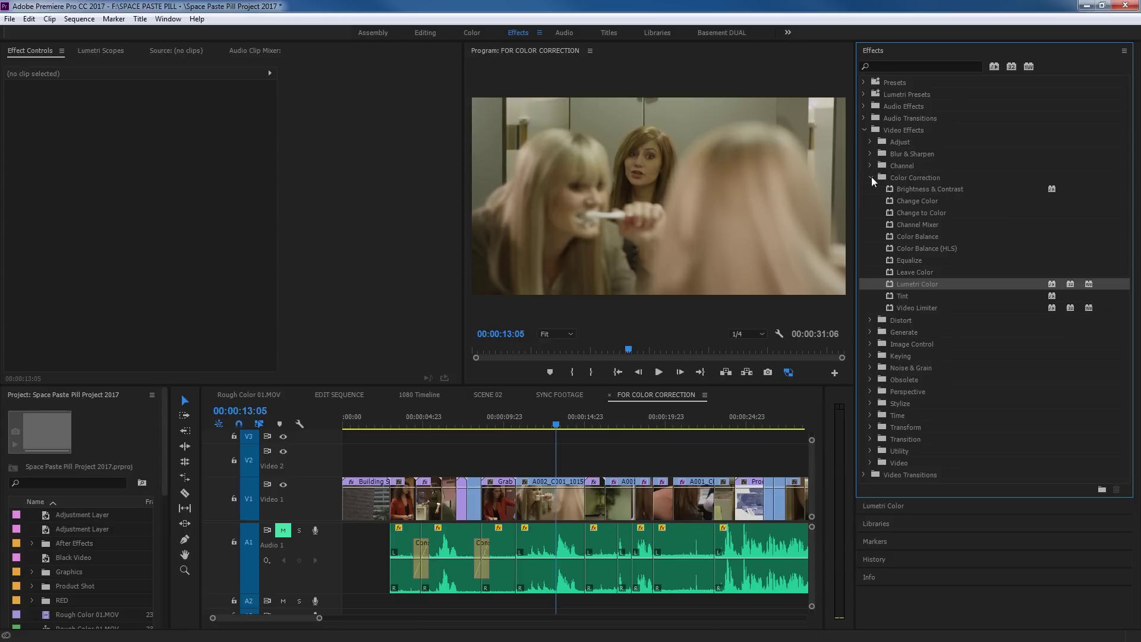
pyautogui.click(1031, 191)
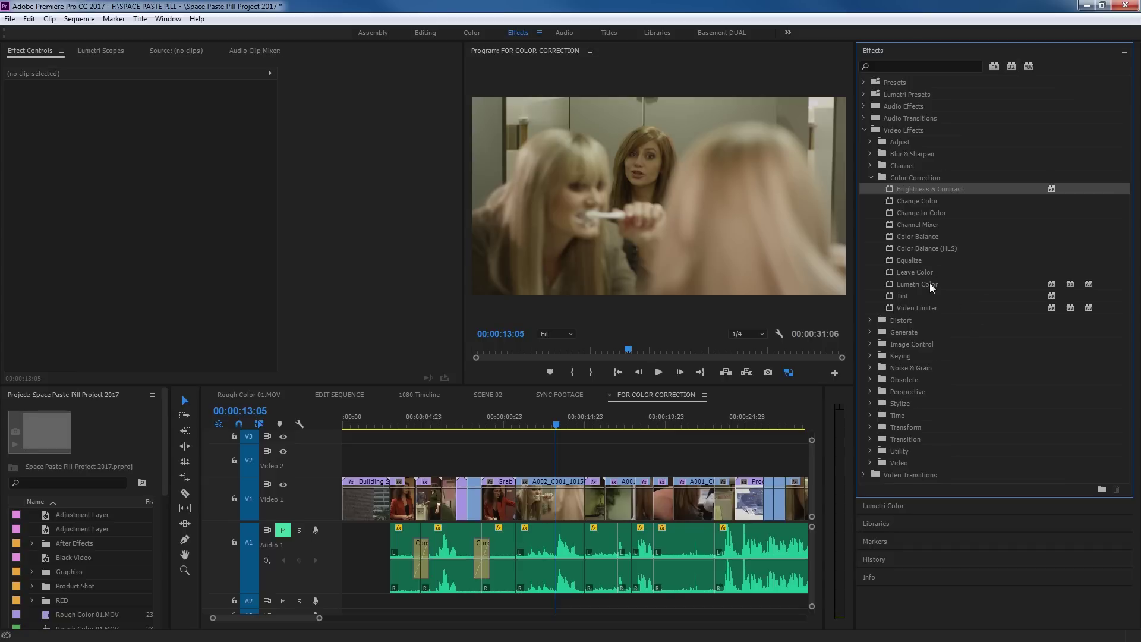
pyautogui.click(863, 285)
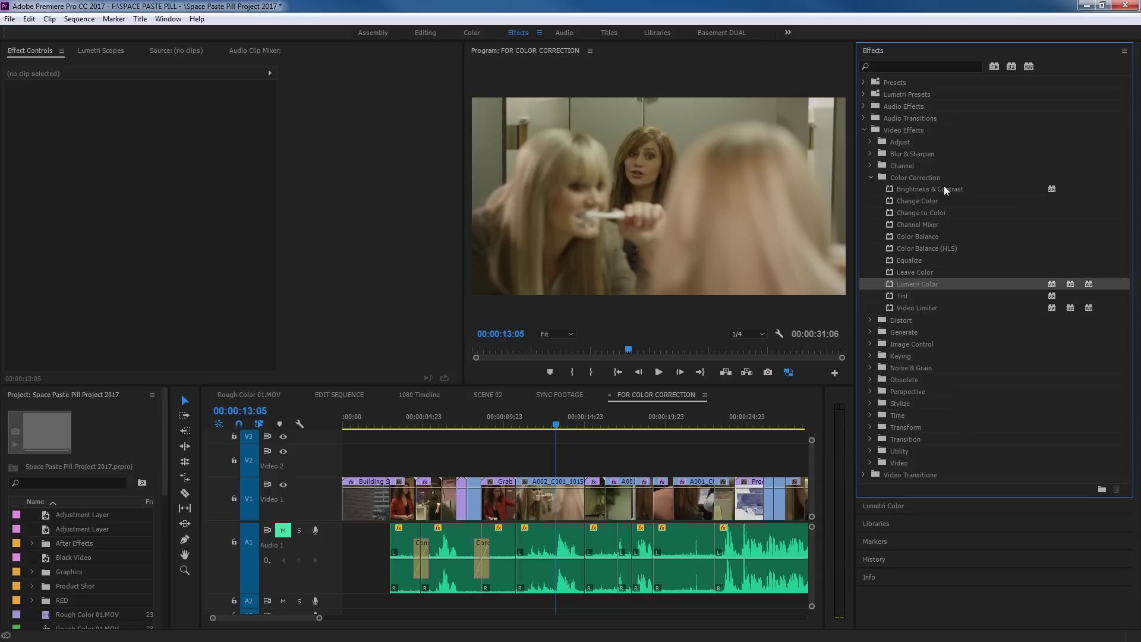
# - Find Gaussian Blur among the Blur & Sharpen effects and apply it to the A002_C001_1015Q0_001.R3D clip under the playhead
pyautogui.click(871, 177)
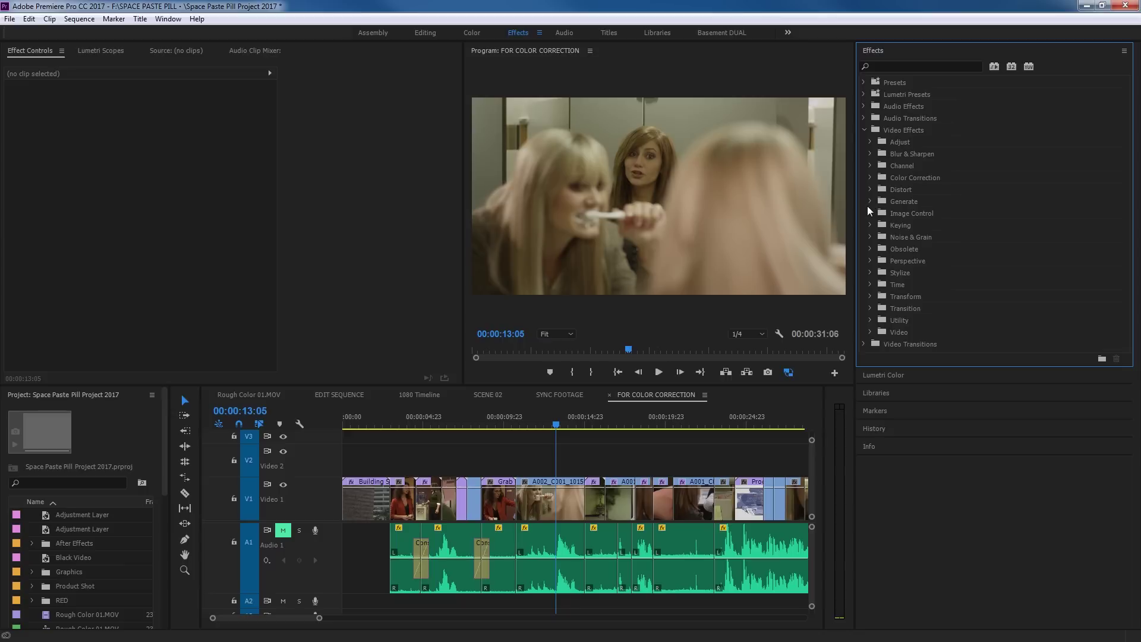
pyautogui.click(870, 154)
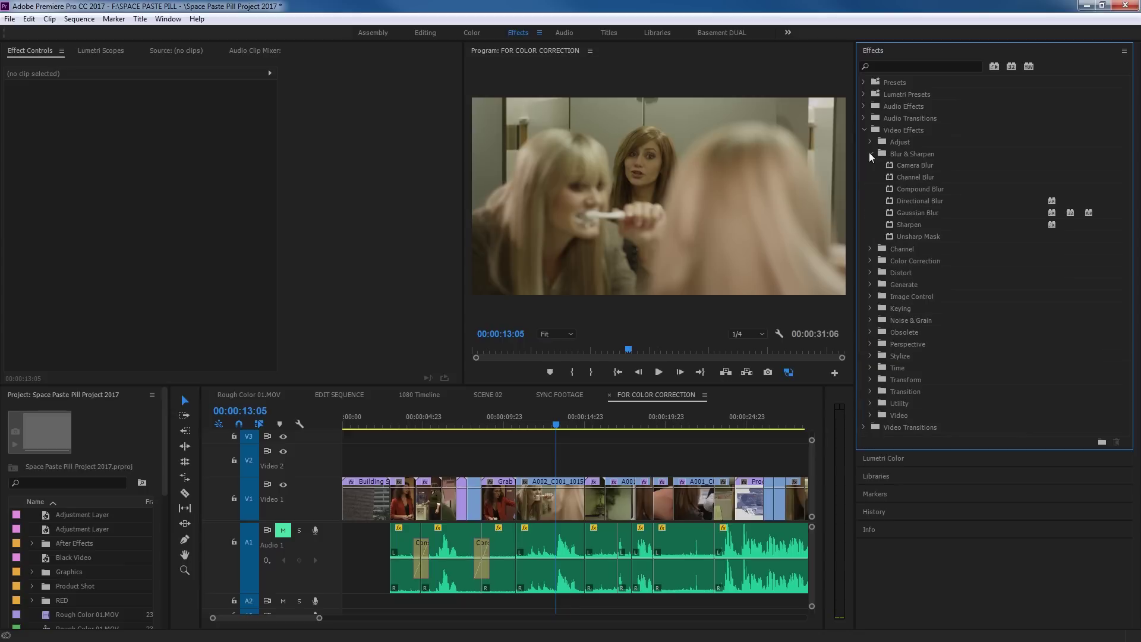
pyautogui.click(911, 213)
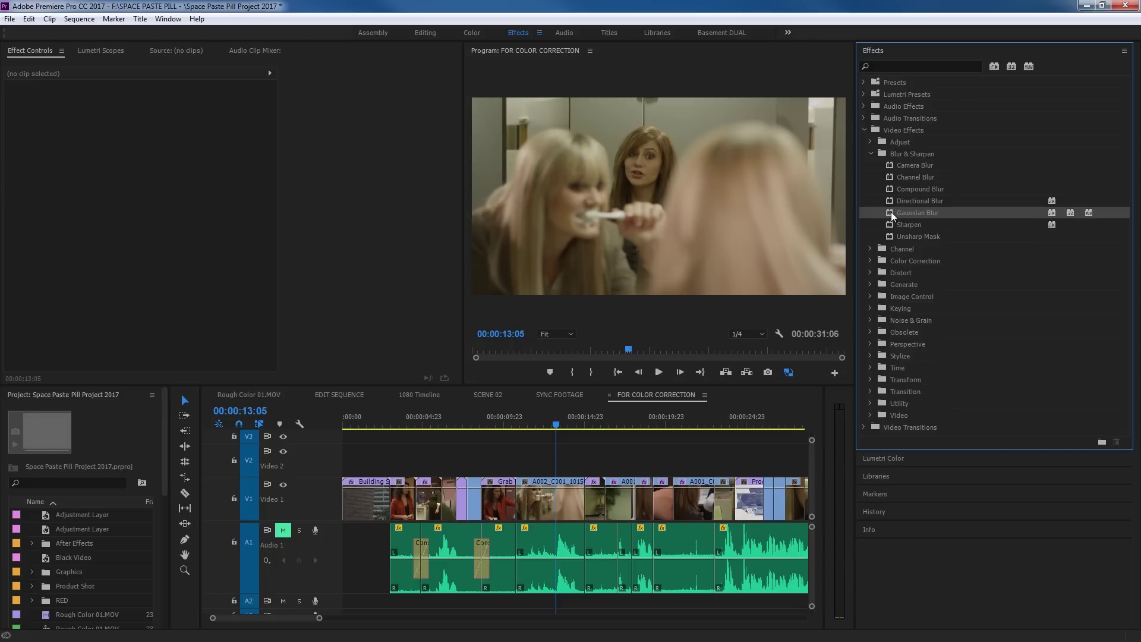
pyautogui.moveTo(690, 386); pyautogui.dragTo(551, 497)
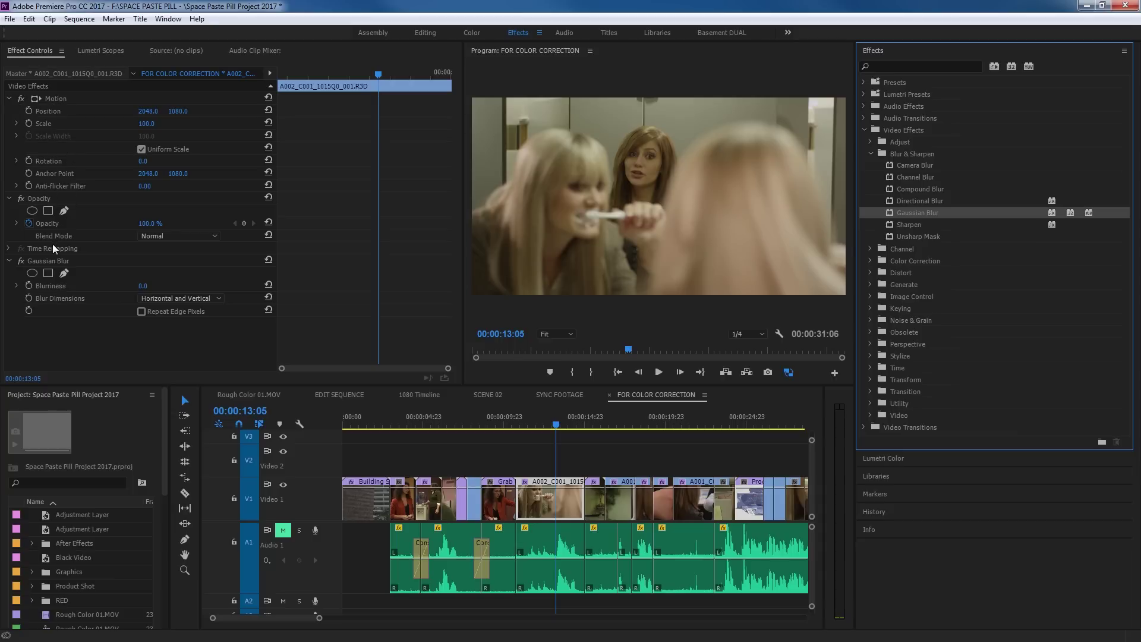
# - Collapse the clip's Motion and Opacity settings, and add the Brightness & Contrast color correction effect to the same clip
pyautogui.click(10, 99)
pyautogui.click(8, 111)
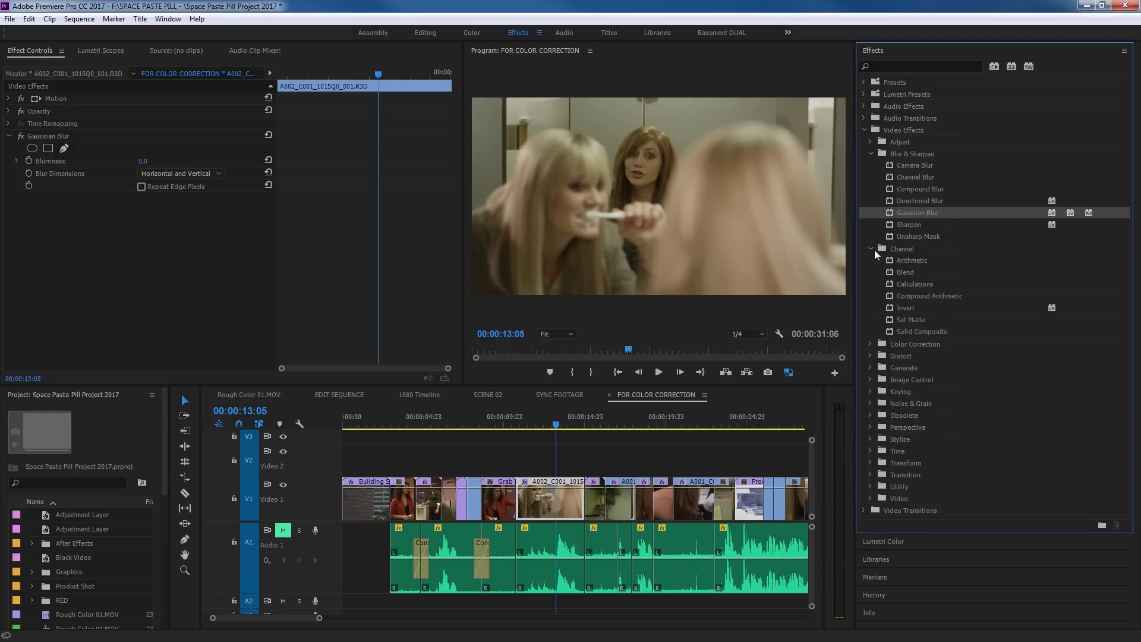
pyautogui.click(870, 260)
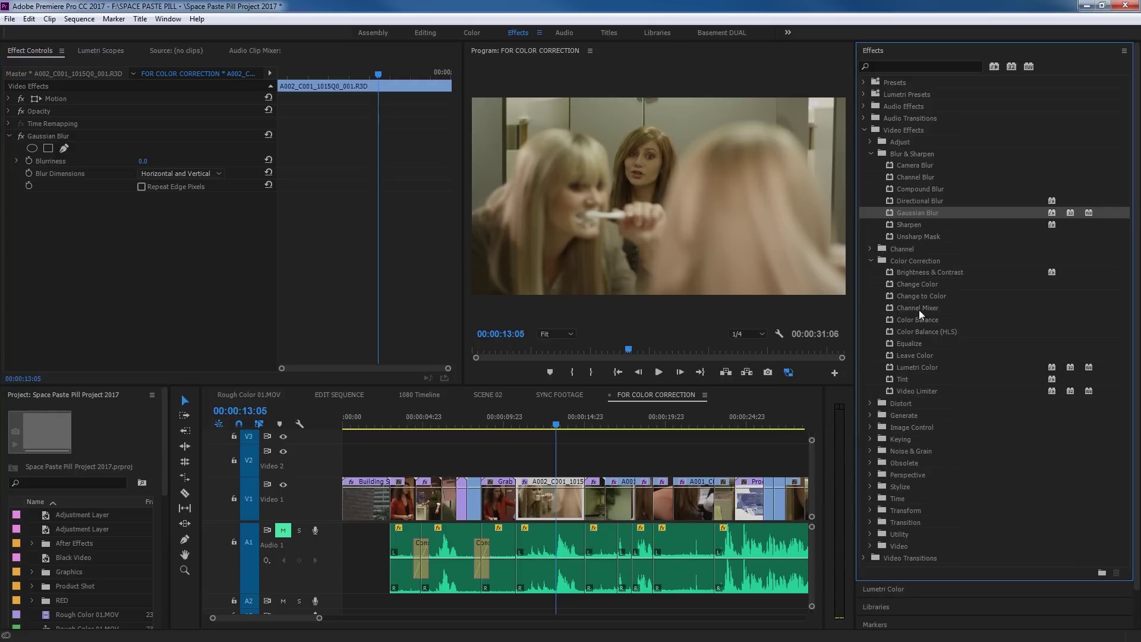
pyautogui.moveTo(923, 274); pyautogui.dragTo(541, 497)
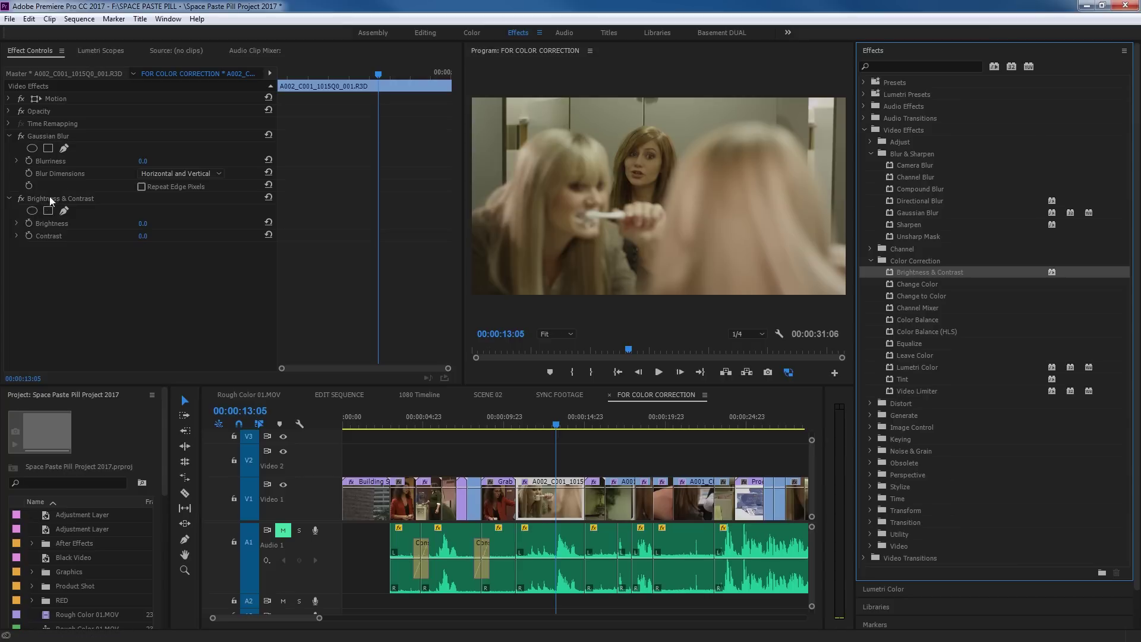
# - Inspect the Gaussian Blur and Brightness & Contrast entries on the clip and move the playhead to 00:00:13:00
pyautogui.click(49, 131)
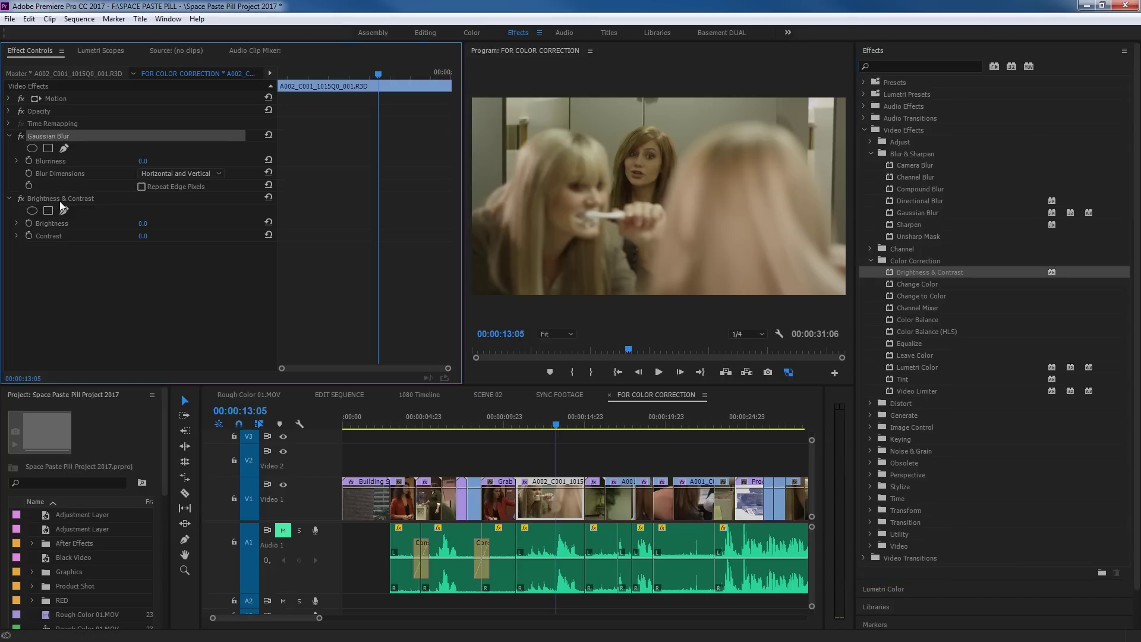
pyautogui.click(63, 197)
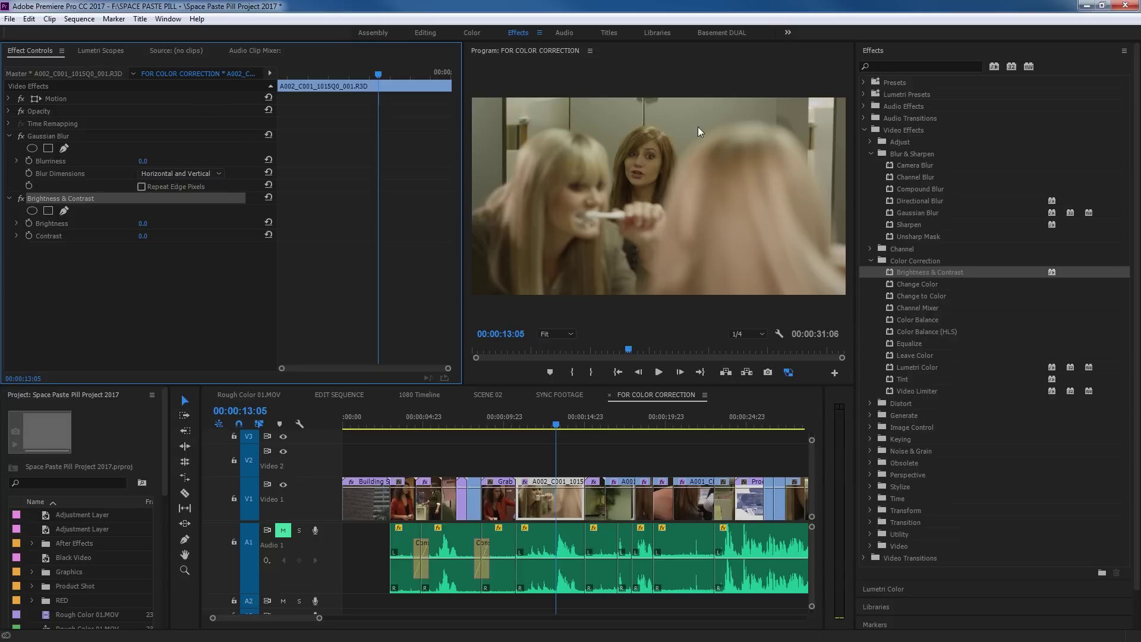
pyautogui.moveTo(556, 423); pyautogui.dragTo(550, 422)
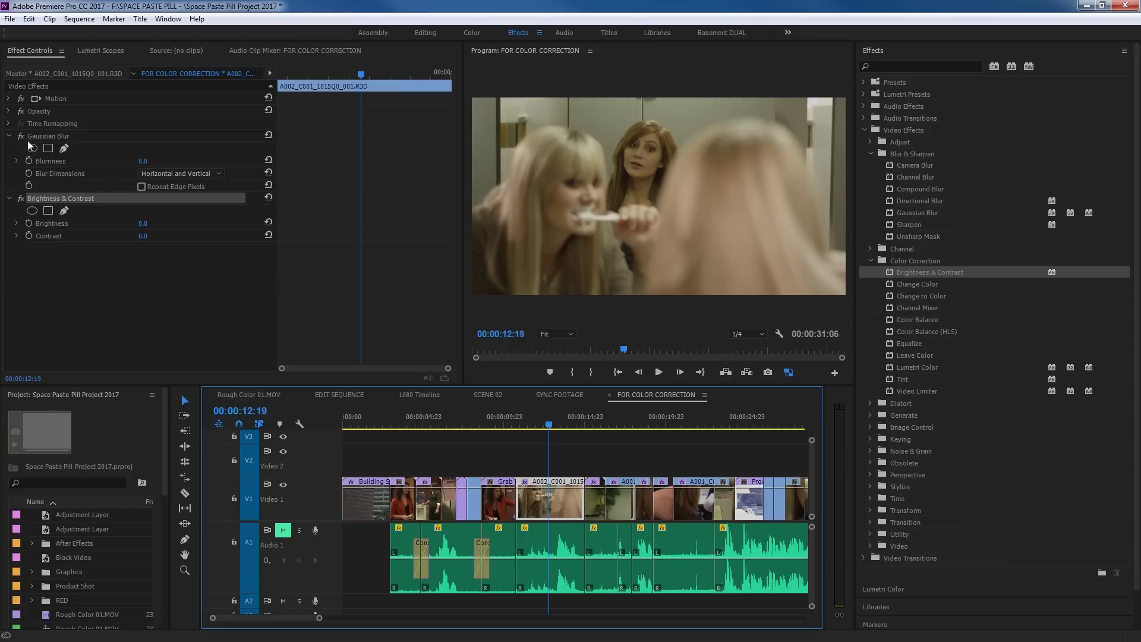
pyautogui.click(553, 426)
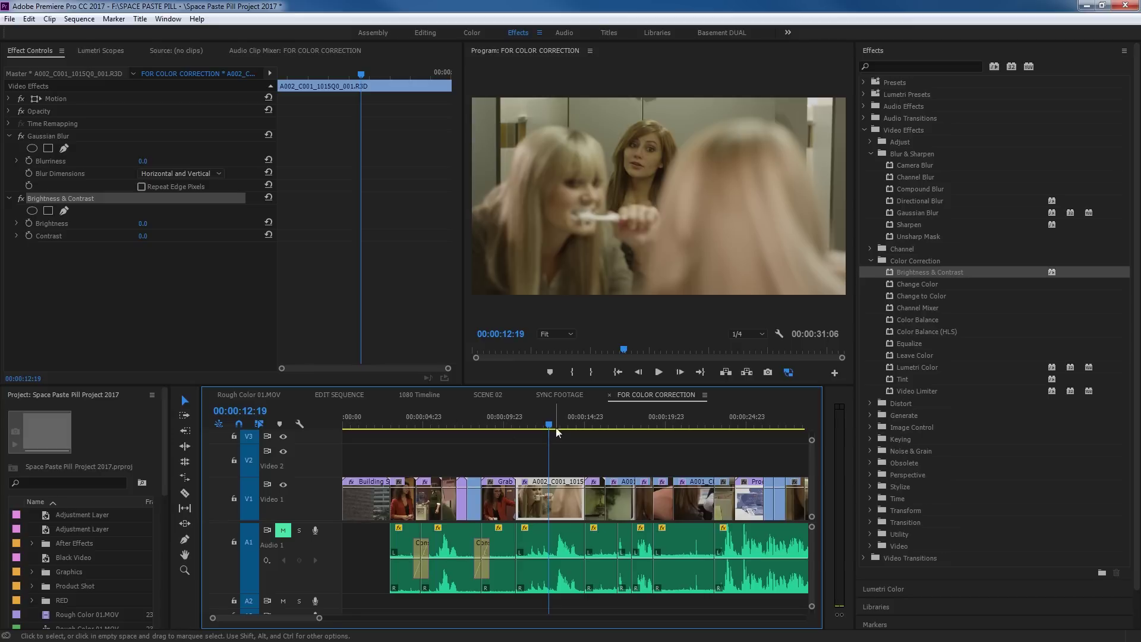
pyautogui.moveTo(555, 425); pyautogui.dragTo(553, 425)
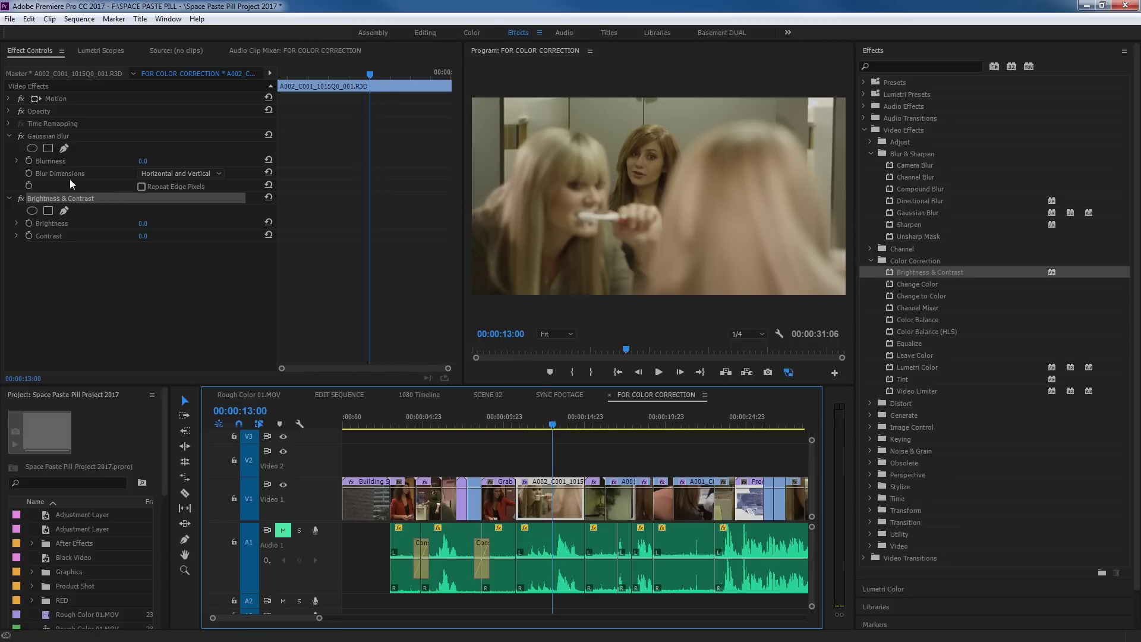
# - Set the Gaussian Blur's Blurriness to 376 and turn on Repeat Edge Pixels
pyautogui.click(50, 138)
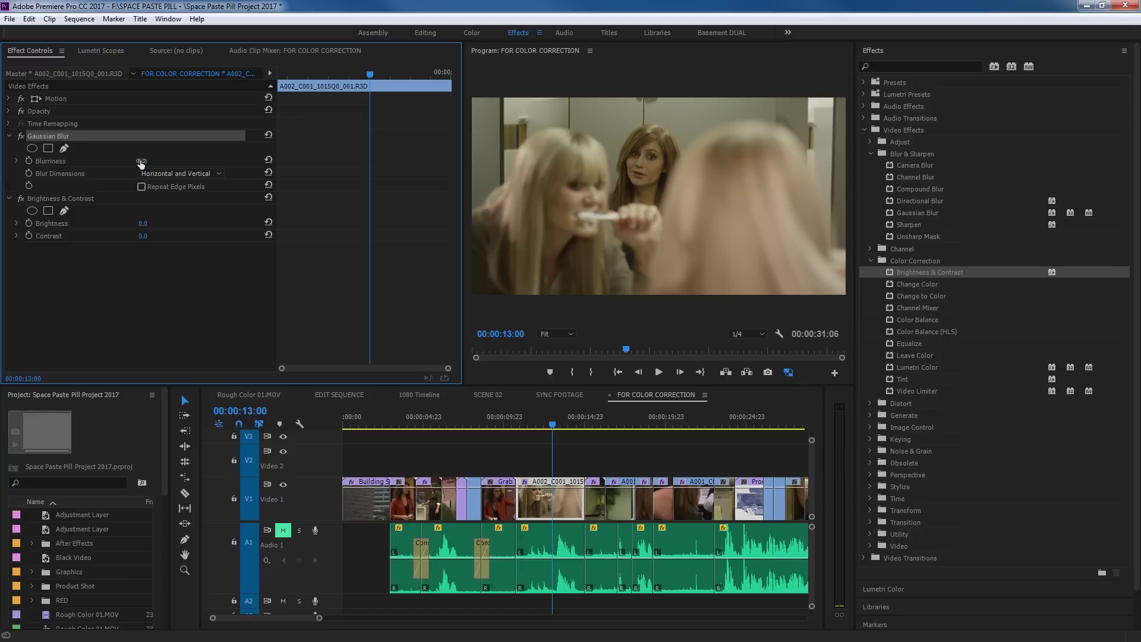
pyautogui.moveTo(142, 161); pyautogui.dragTo(365, 161)
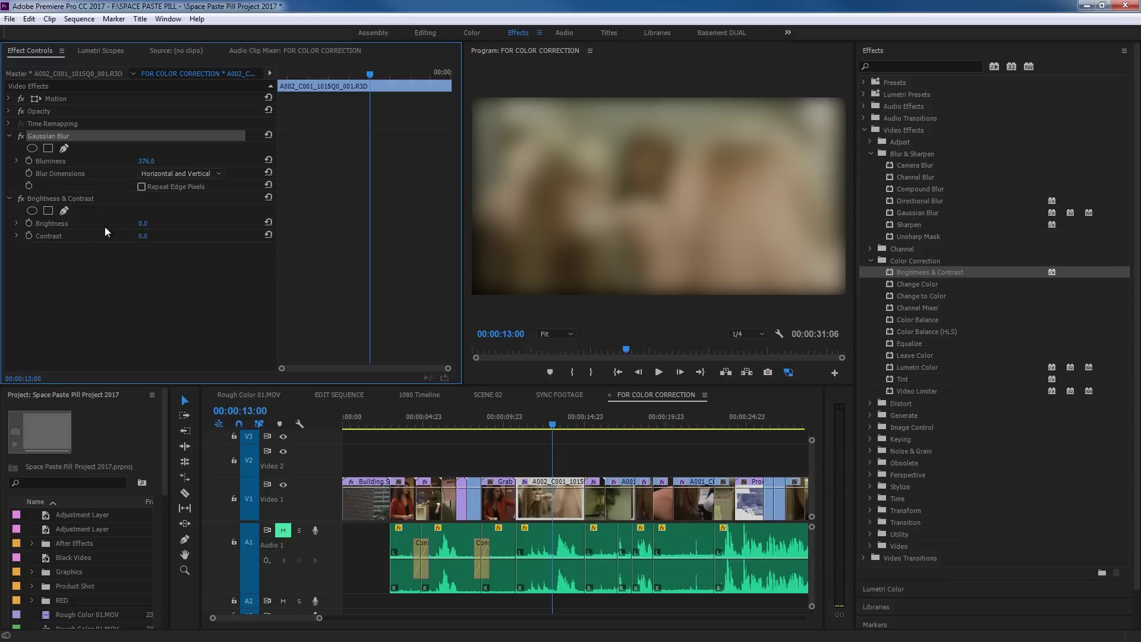
pyautogui.click(142, 187)
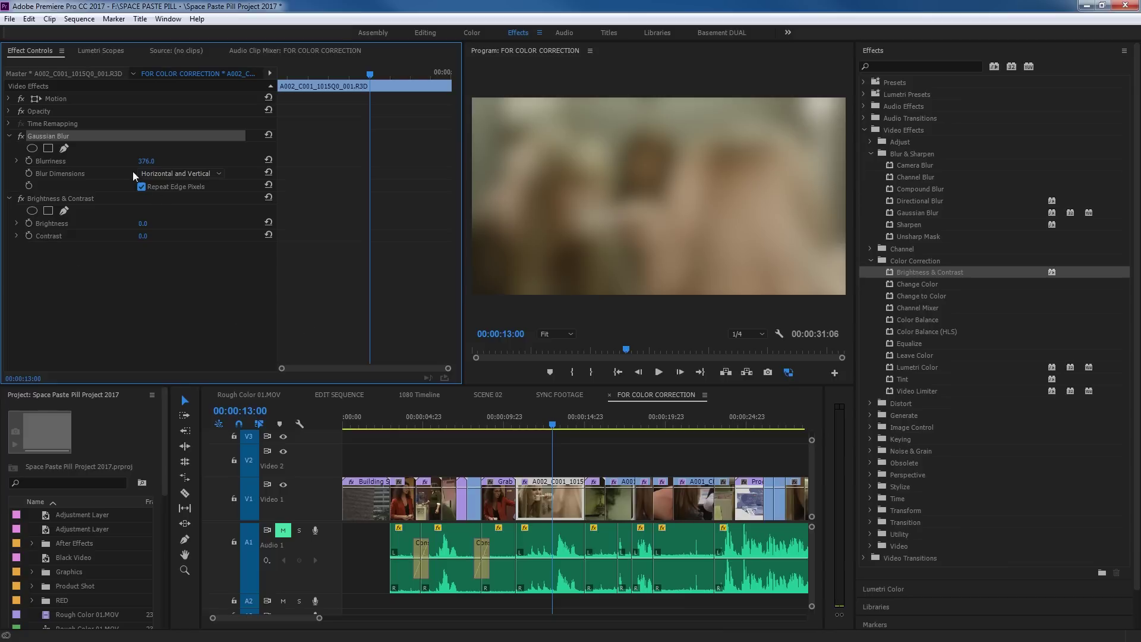
# - Play back the blurred clip from near its beginning and stop at 00:00:13:23
pyautogui.moveTo(556, 423); pyautogui.dragTo(531, 425)
pyautogui.press('space')
pyautogui.press('space')
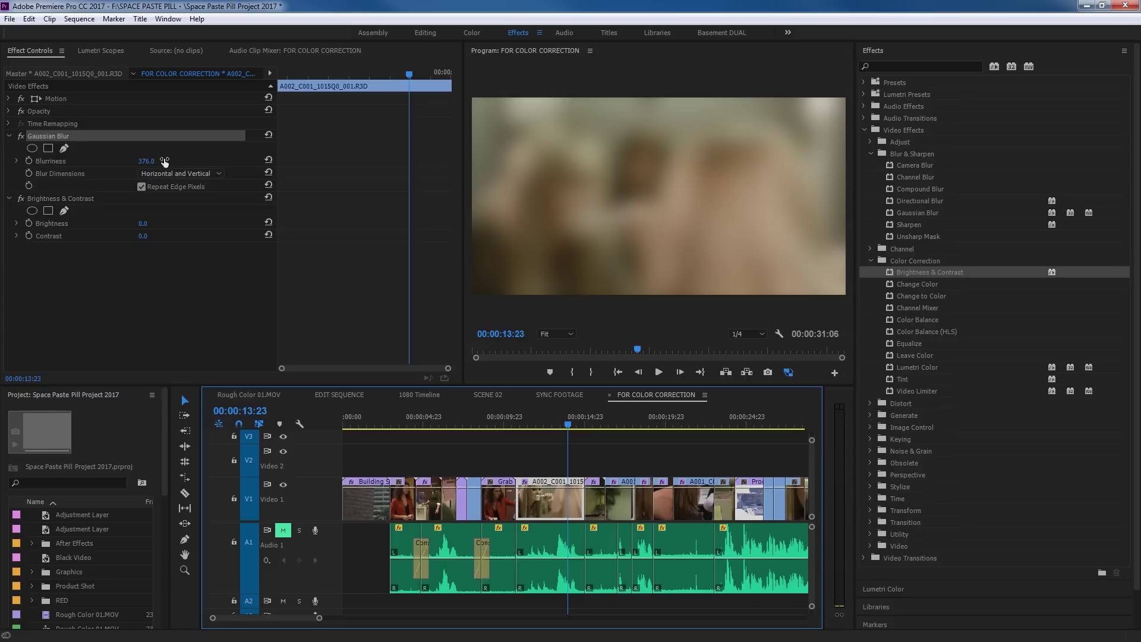
# - Toggle the Gaussian Blur effect off and on several times to compare the image, leaving it enabled
pyautogui.click(21, 136)
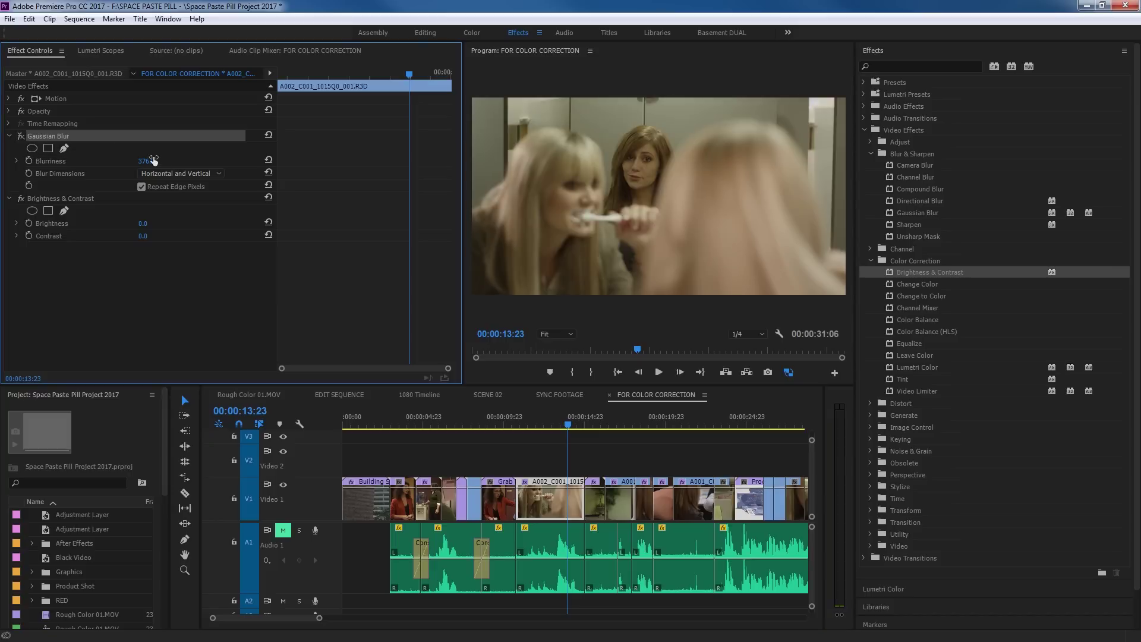
pyautogui.click(21, 136)
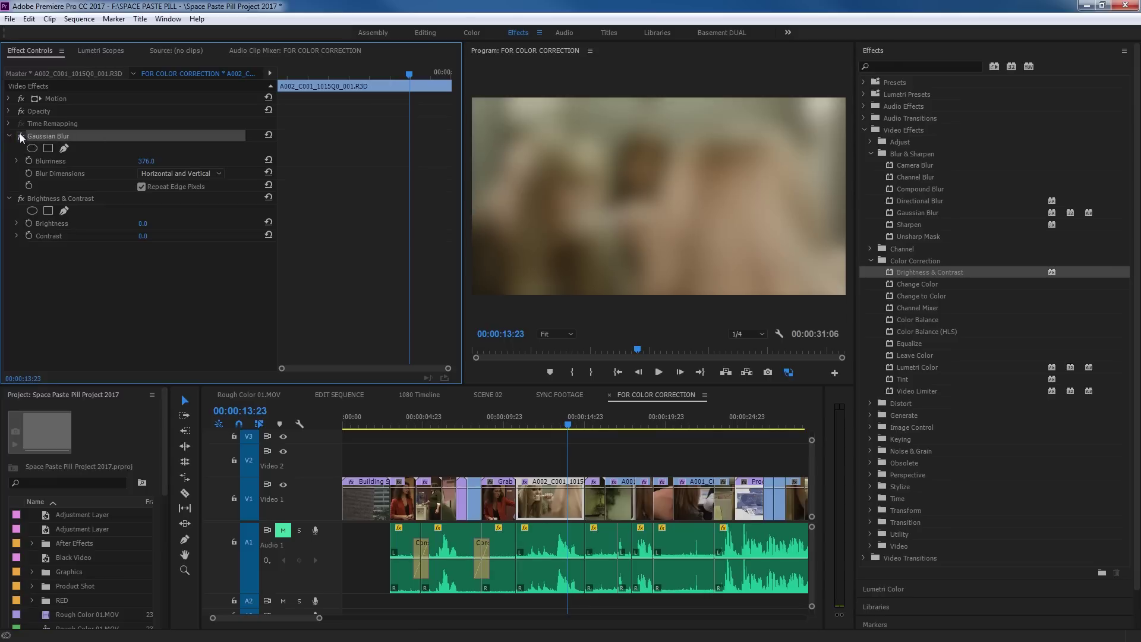
pyautogui.click(21, 136)
pyautogui.click(21, 136)
pyautogui.click(22, 137)
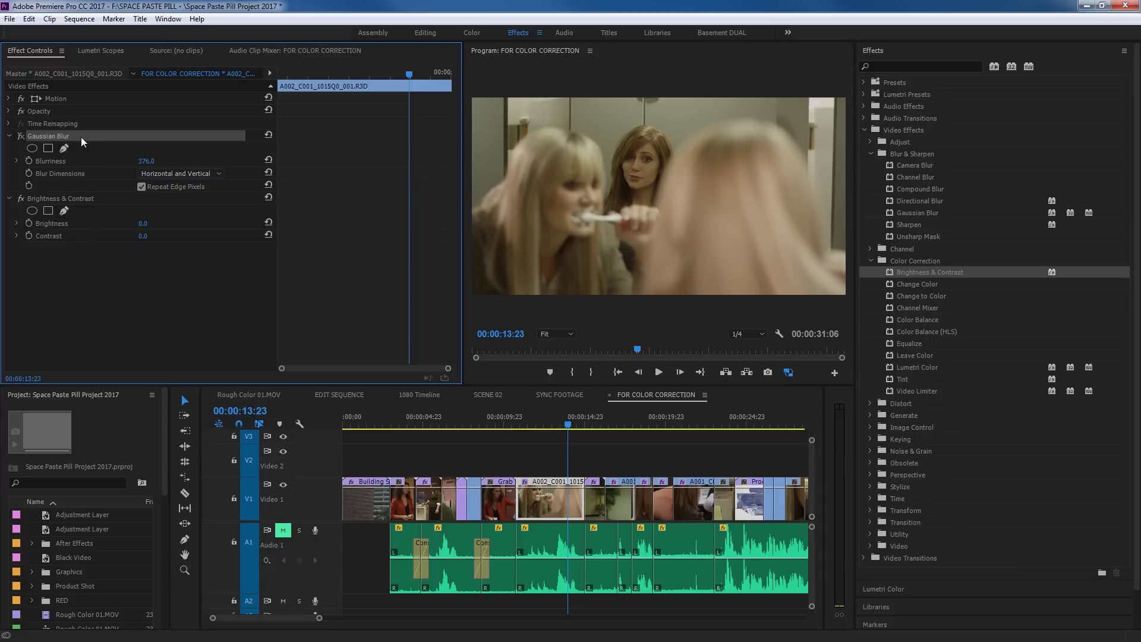
pyautogui.click(21, 136)
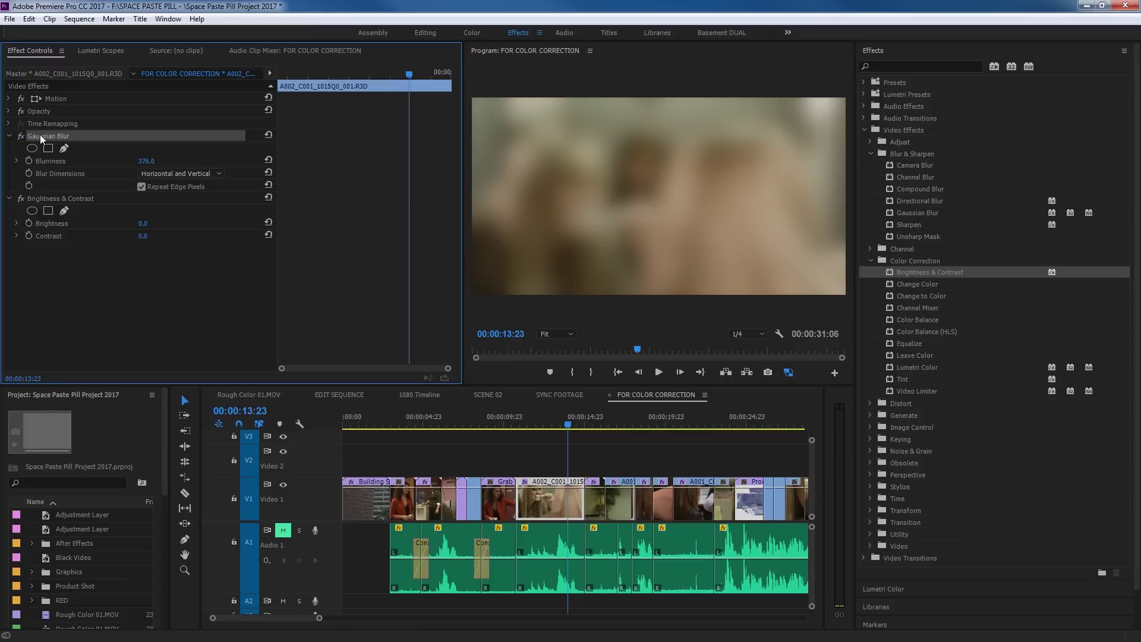
# - Remove the Gaussian Blur effect from the clip, and set Brightness to 51 and Contrast to 83
pyautogui.press('Delete')
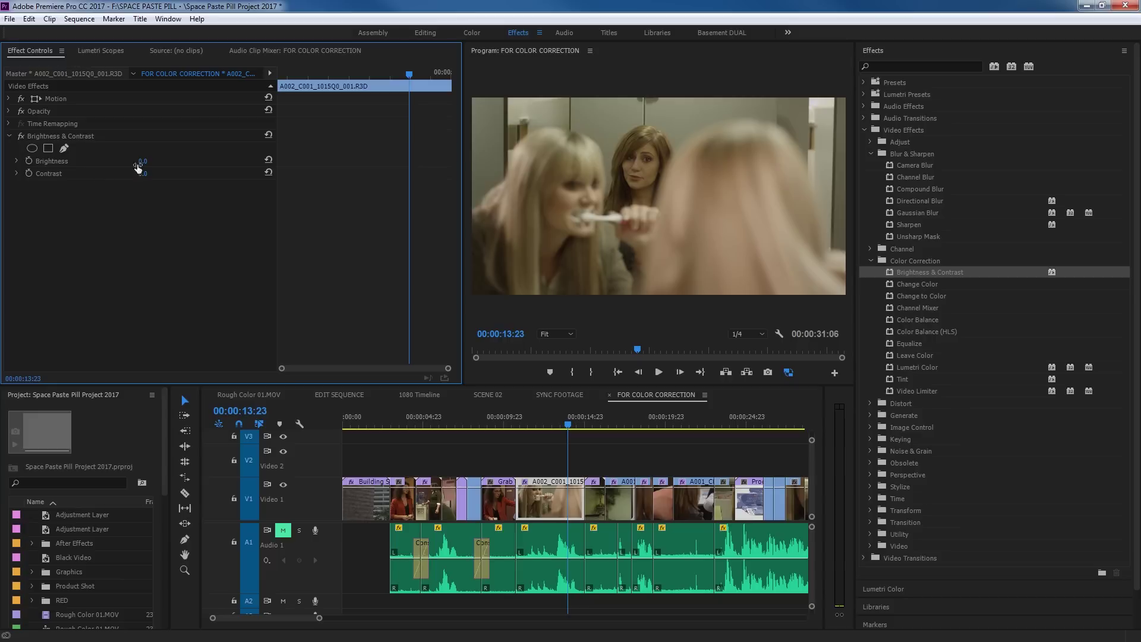
pyautogui.moveTo(141, 166); pyautogui.dragTo(168, 165)
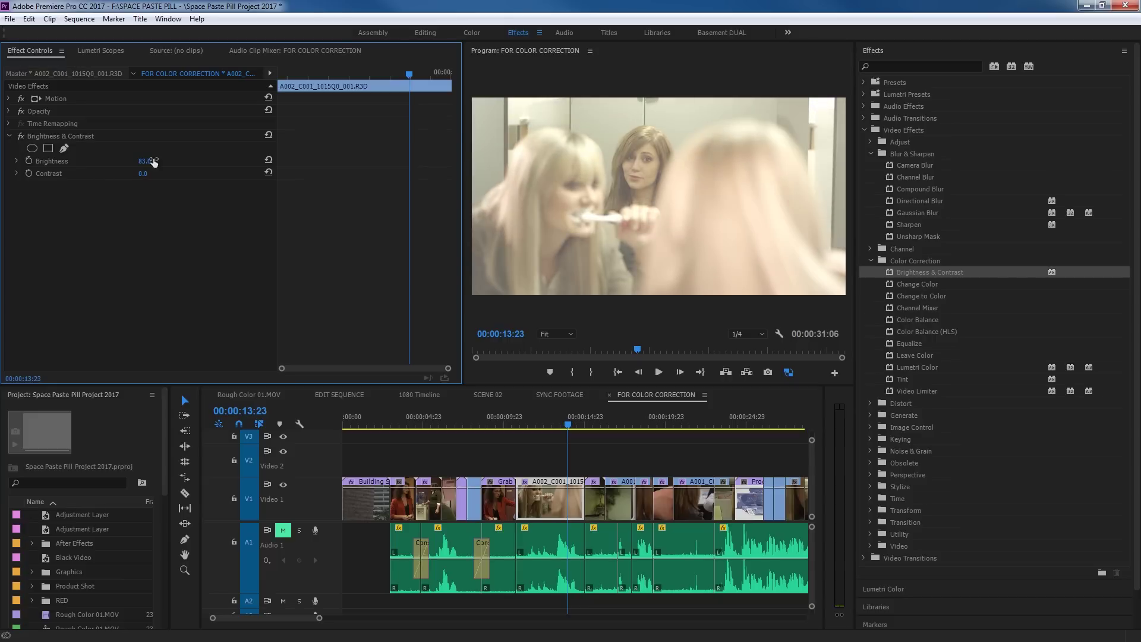
pyautogui.moveTo(143, 173)
pyautogui.mouseDown()
pyautogui.moveTo(195, 173)
pyautogui.moveTo(125, 161)
pyautogui.moveTo(155, 173)
pyautogui.mouseUp()
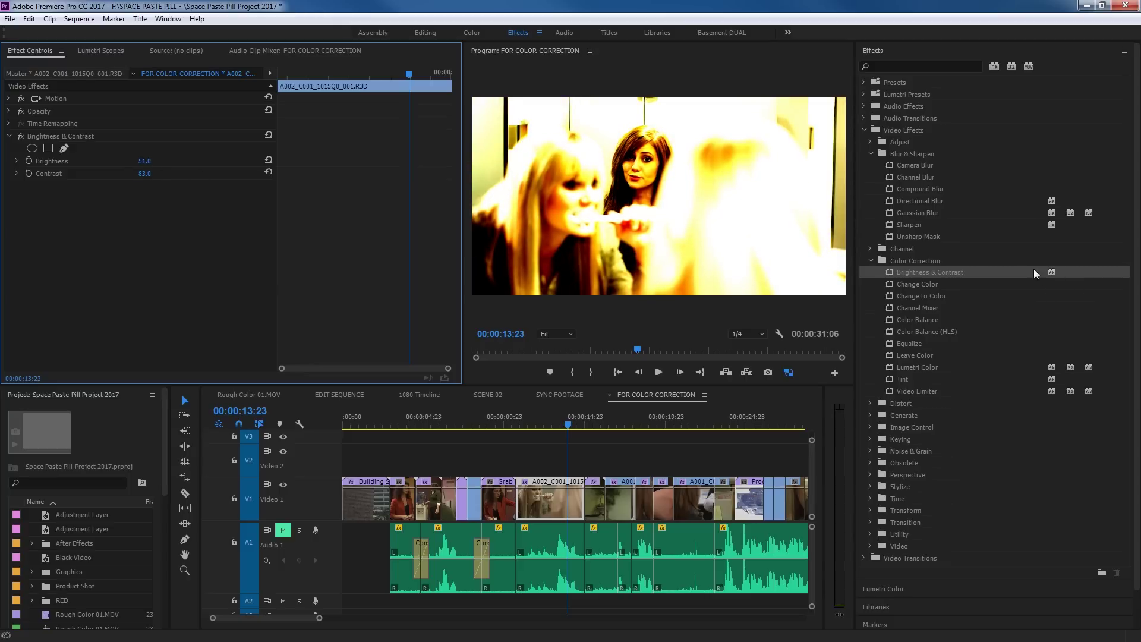
# - Play back the clip from near its beginning to preview the Brightness & Contrast adjustment, stopping at 00:00:13:15
pyautogui.click(548, 423)
pyautogui.moveTo(552, 422); pyautogui.dragTo(531, 423)
pyautogui.press('space')
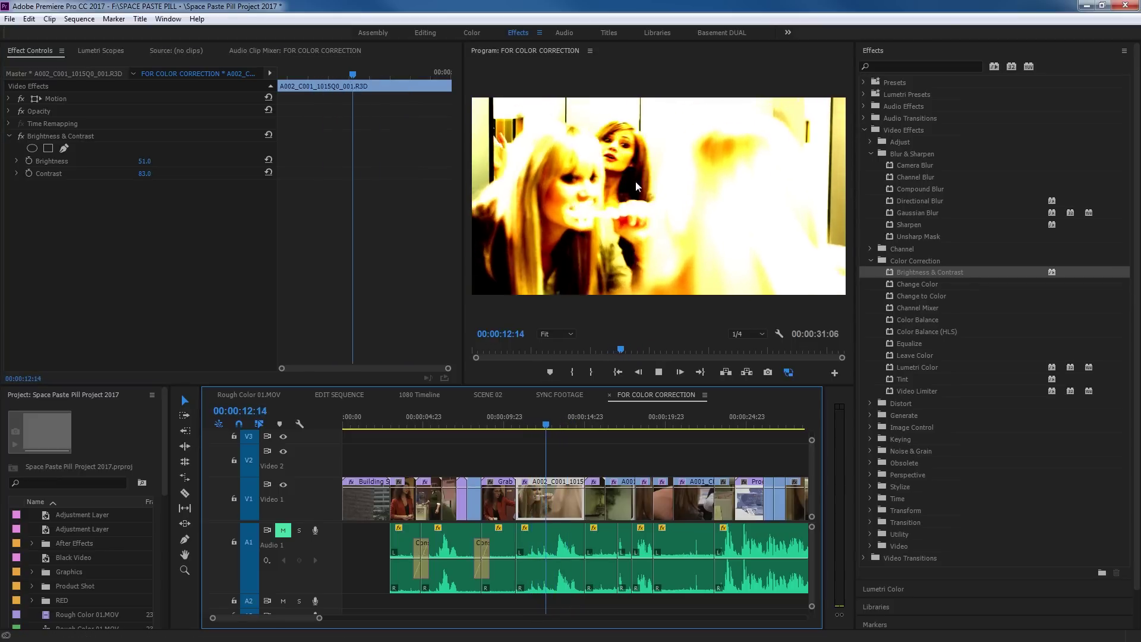
pyautogui.press('space')
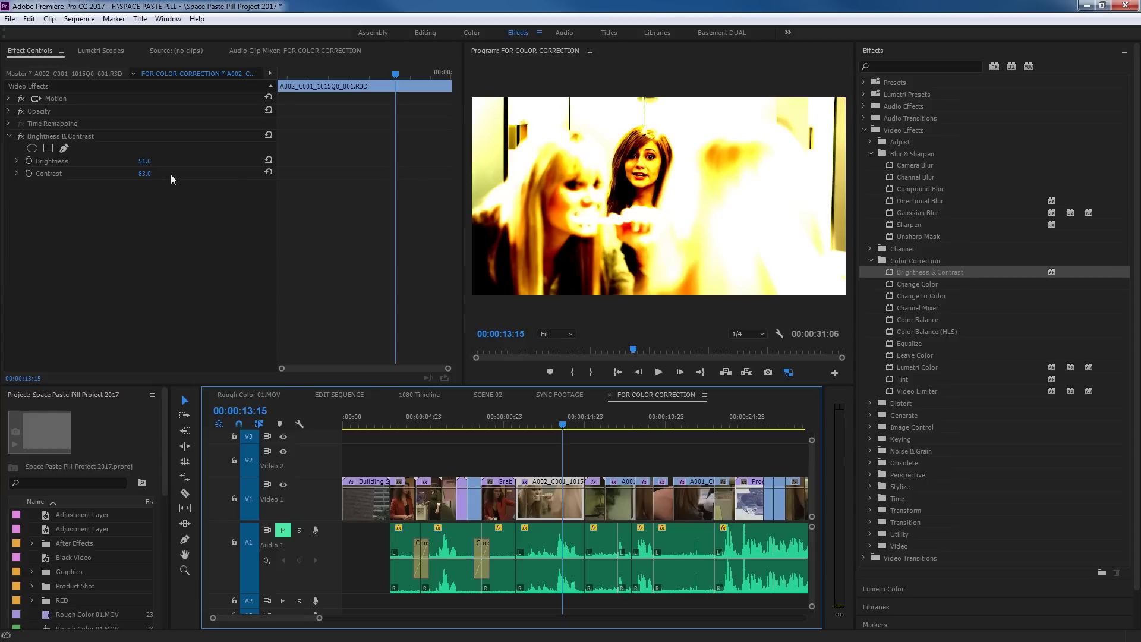
# - Replace the clip's Brightness & Contrast effect with a new Gaussian Blur and set its Blurriness to 205
pyautogui.click(59, 136)
pyautogui.press('Delete')
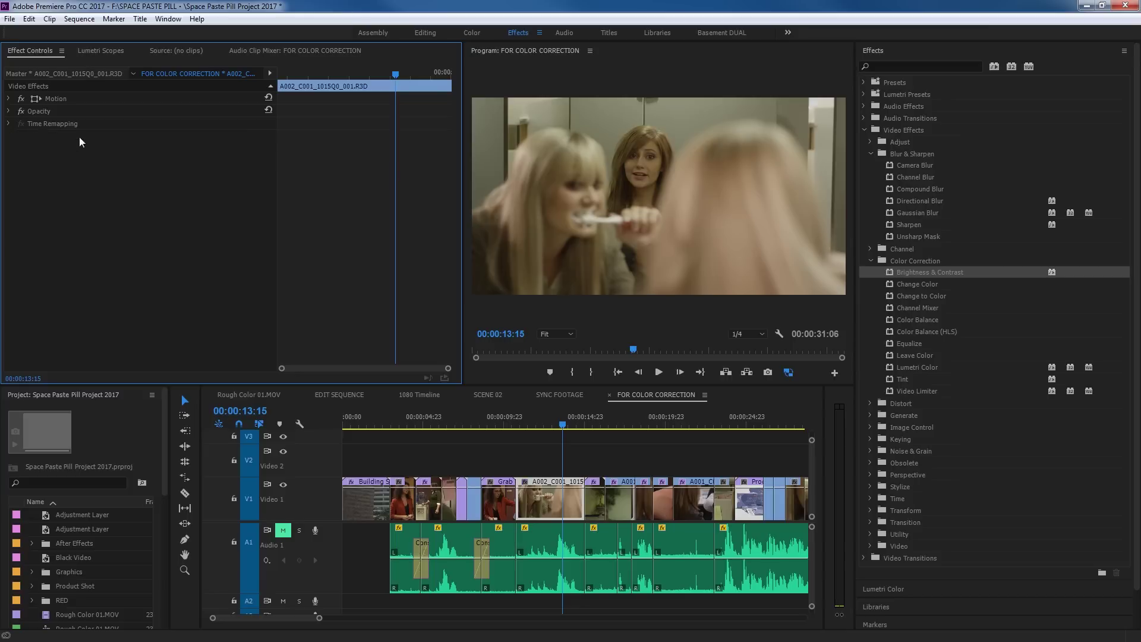
pyautogui.moveTo(919, 212); pyautogui.dragTo(553, 501)
pyautogui.moveTo(142, 159); pyautogui.dragTo(243, 159)
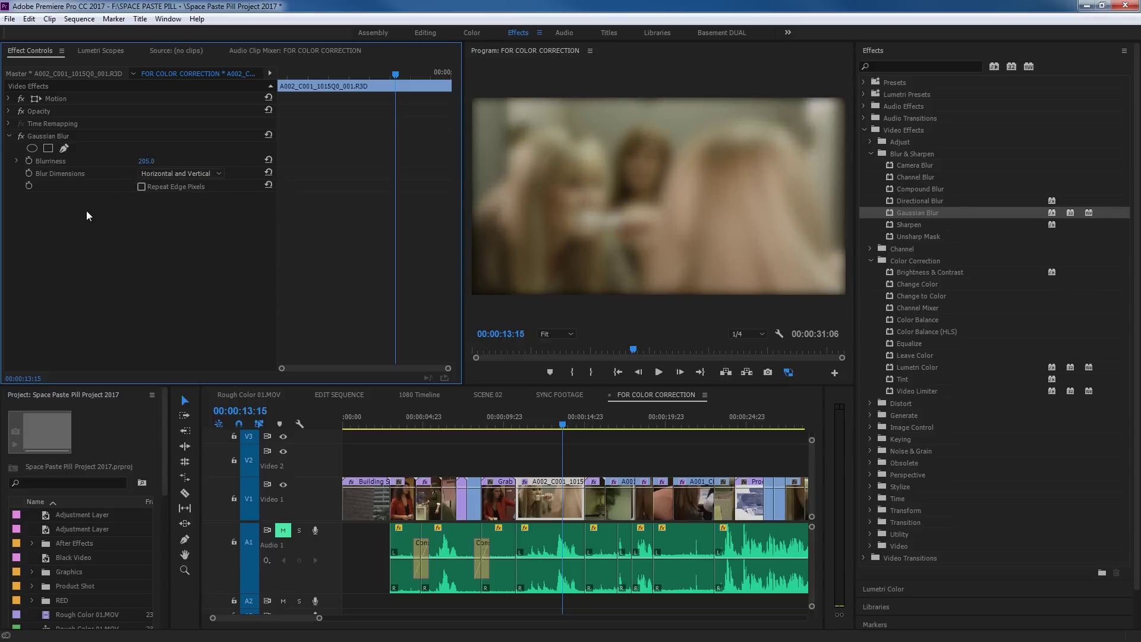
# - Add an elliptical mask to the Gaussian Blur, enlarge it around the middle of the picture, and increase its feather and expansion
pyautogui.click(32, 148)
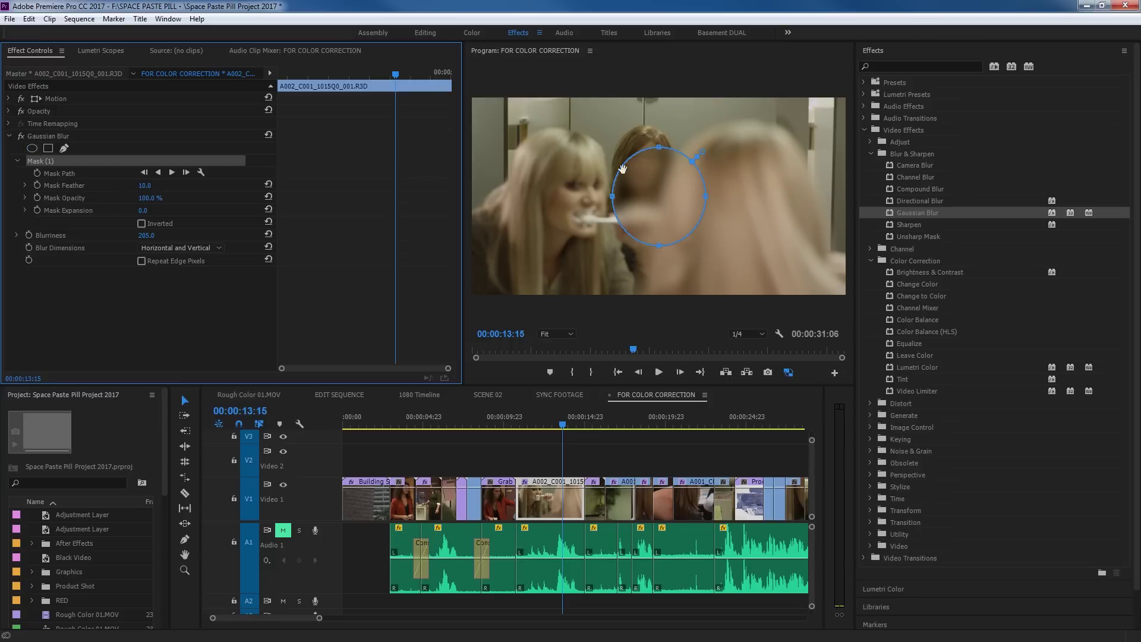
pyautogui.moveTo(612, 197); pyautogui.dragTo(567, 206)
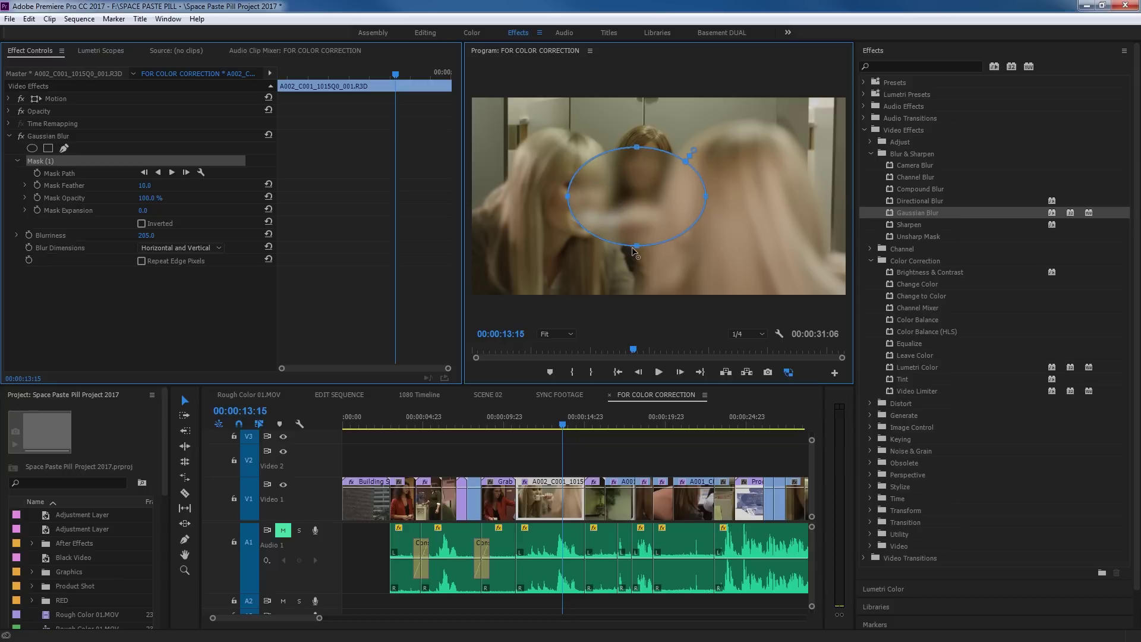
pyautogui.moveTo(637, 247); pyautogui.dragTo(640, 269)
pyautogui.moveTo(707, 209); pyautogui.dragTo(732, 209)
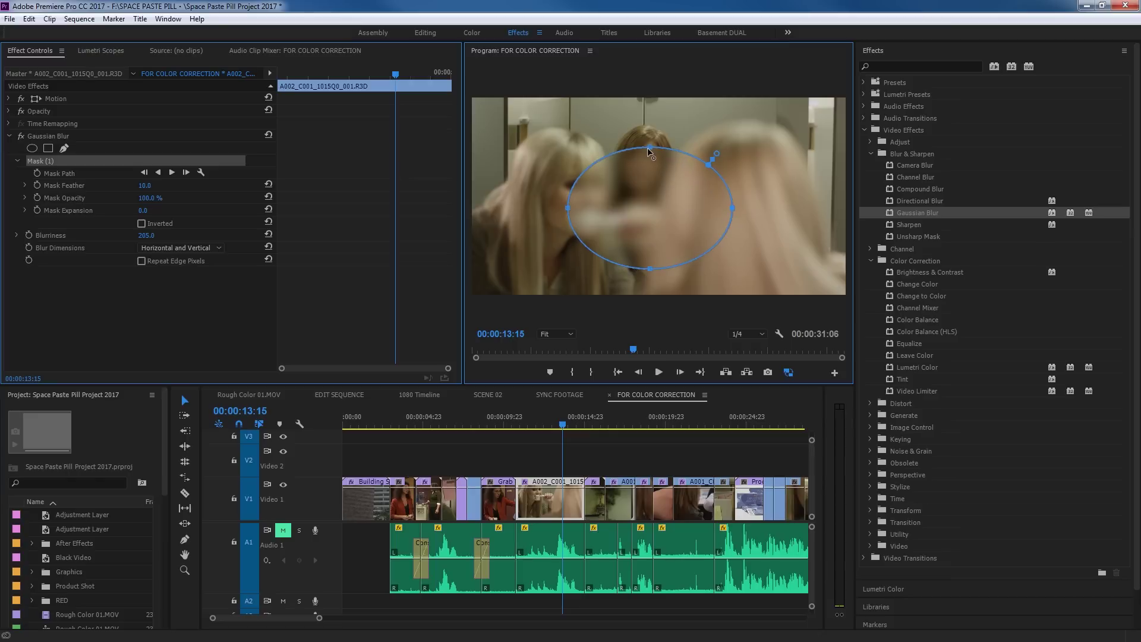
pyautogui.moveTo(649, 146); pyautogui.dragTo(650, 137)
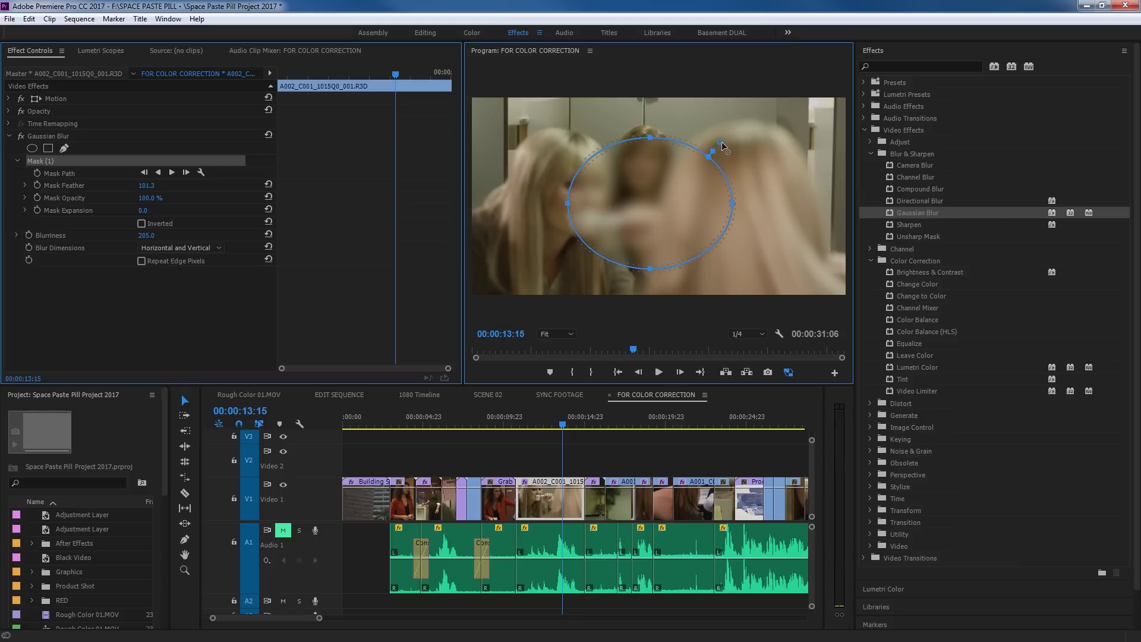
pyautogui.moveTo(729, 138); pyautogui.dragTo(732, 128)
pyautogui.moveTo(733, 127); pyautogui.dragTo(722, 151)
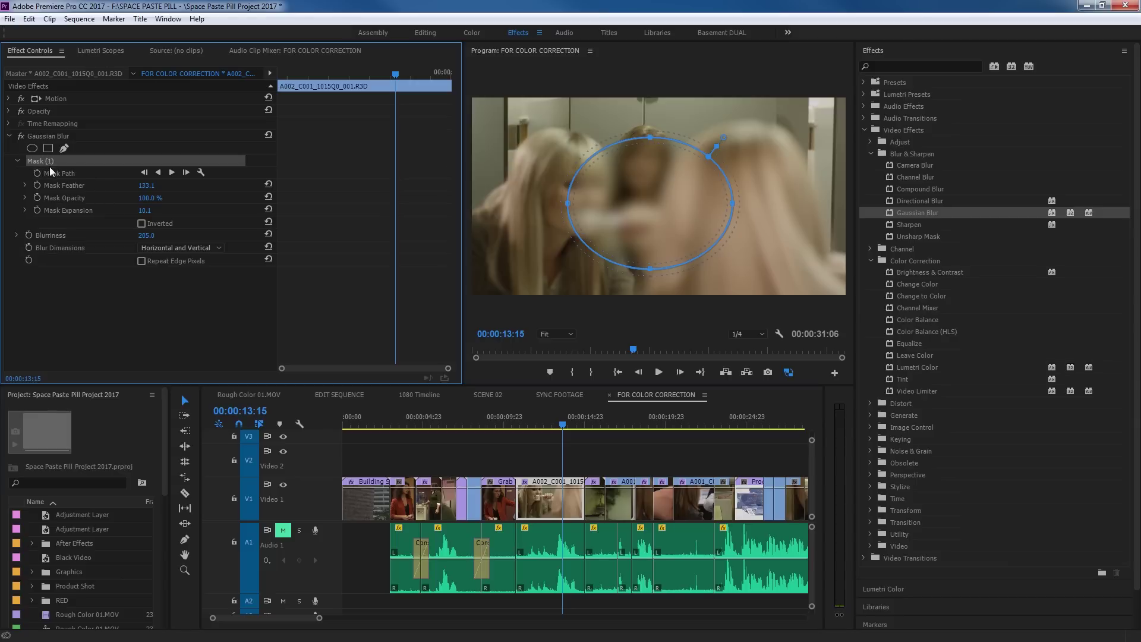
# - Replace the elliptical mask with a four-point polygon mask and pull its left corners outward over the toothbrushing woman's face
pyautogui.press('Delete')
pyautogui.click(49, 149)
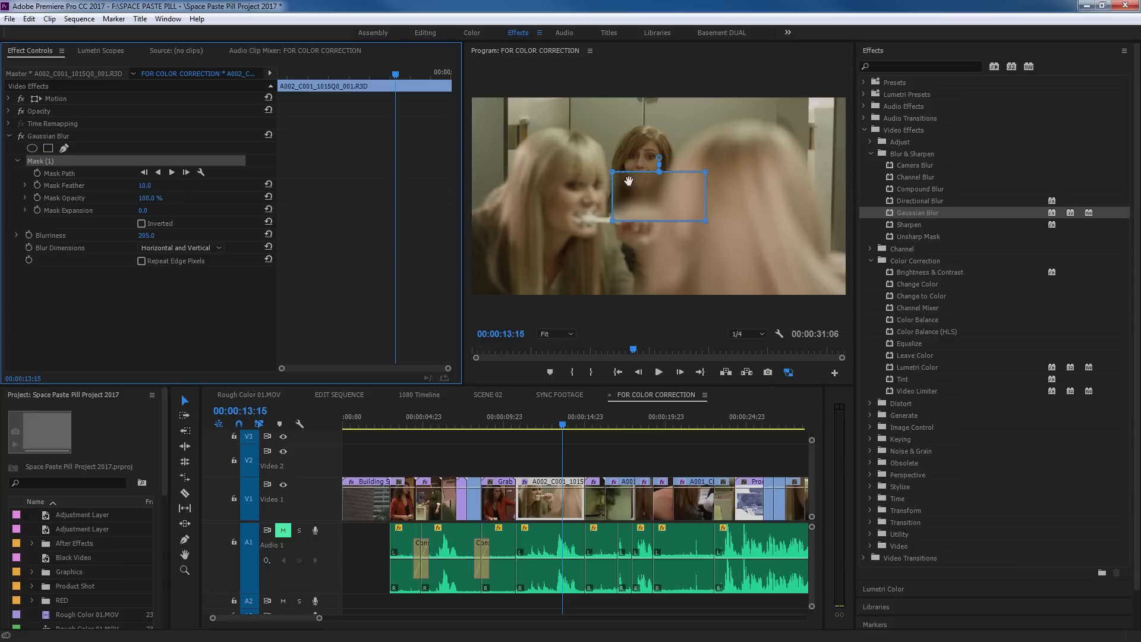
pyautogui.moveTo(612, 221); pyautogui.dragTo(536, 247)
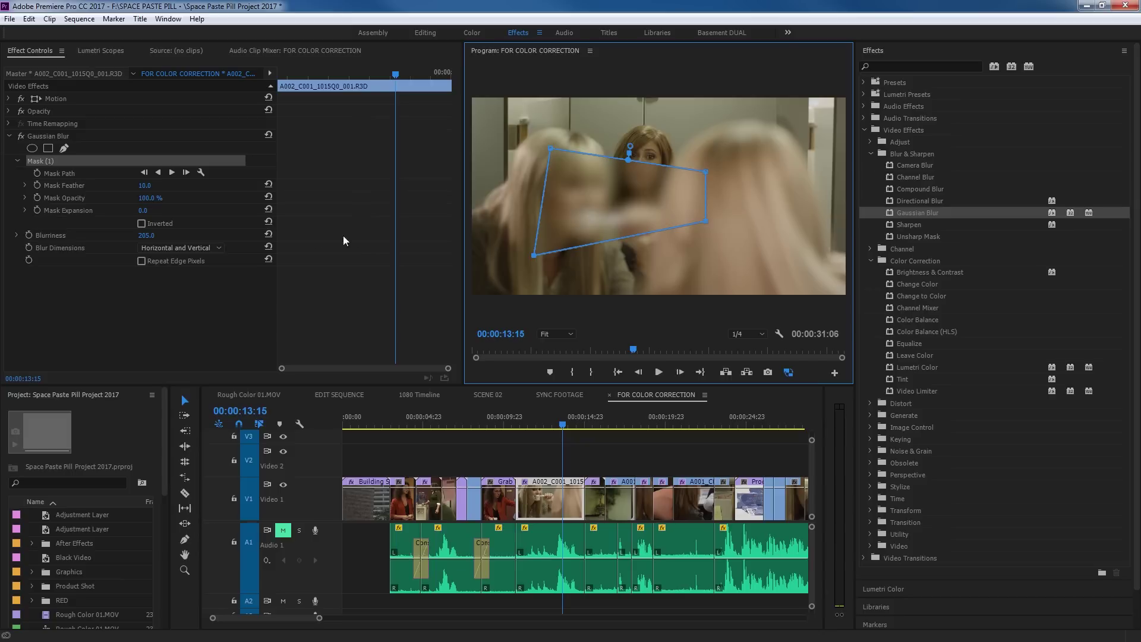
# - Invert the four-point mask, raise its feather to 204, and move it over the face in the background
pyautogui.click(142, 224)
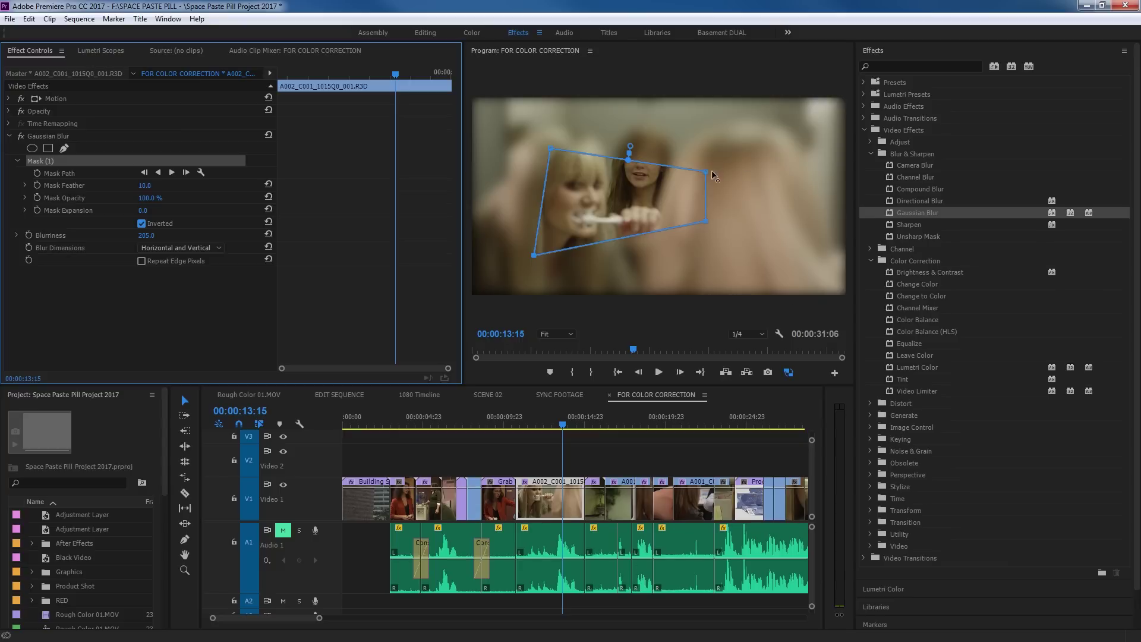
pyautogui.moveTo(631, 145); pyautogui.dragTo(634, 127)
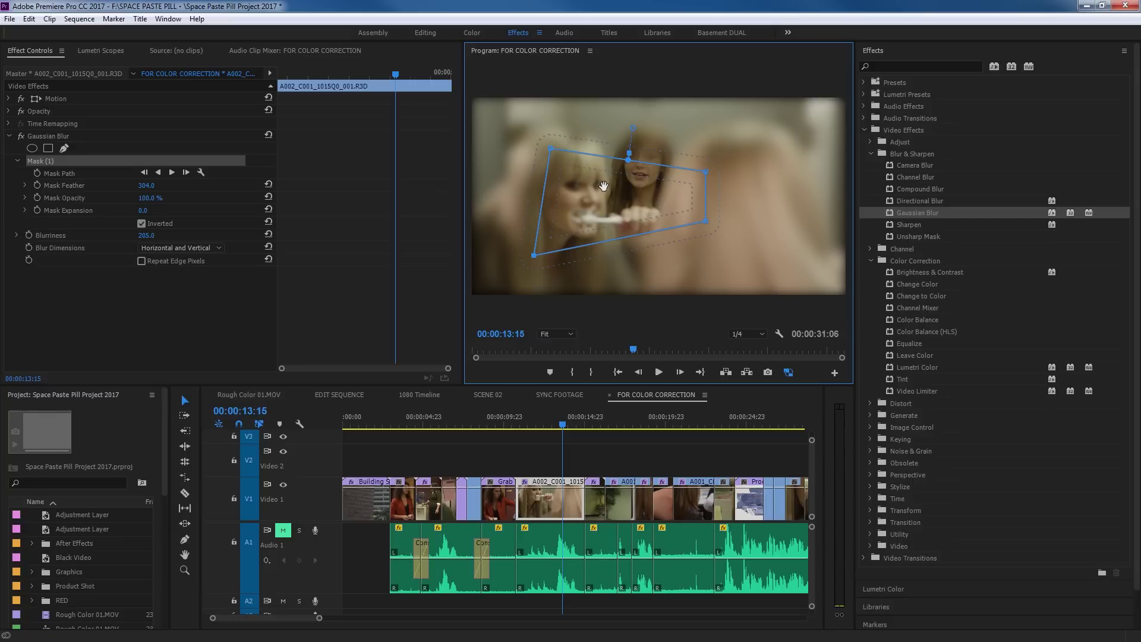
pyautogui.moveTo(605, 192); pyautogui.dragTo(646, 158)
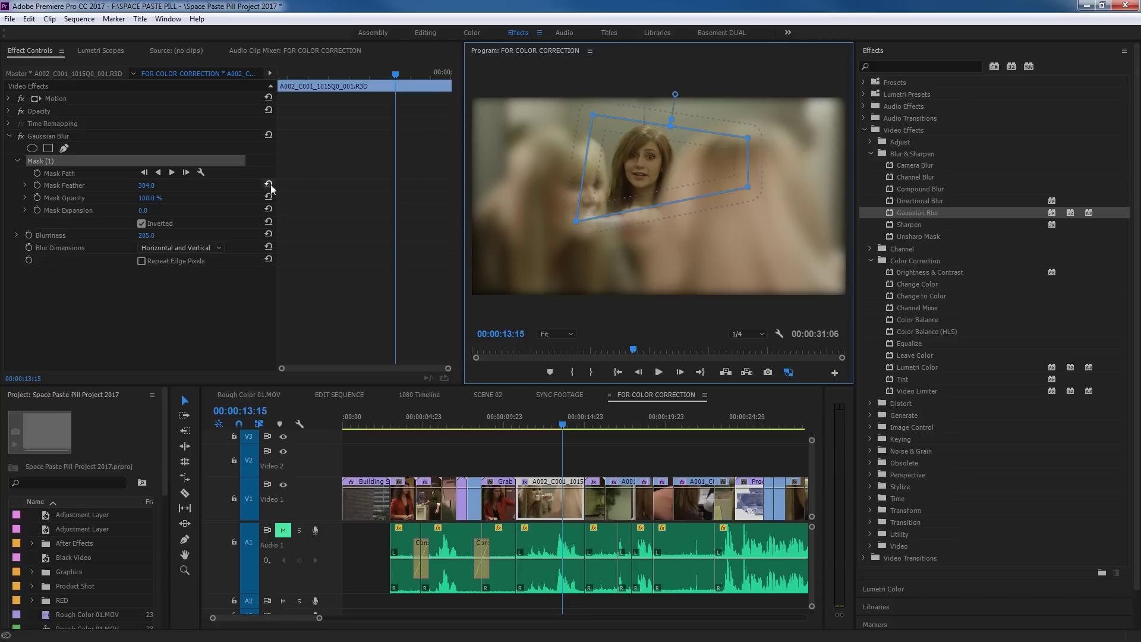
# - Replace the four-point mask with a closed eight-point Pen tool mask of straight segments around the middle of the picture
pyautogui.click(34, 162)
pyautogui.press('Delete')
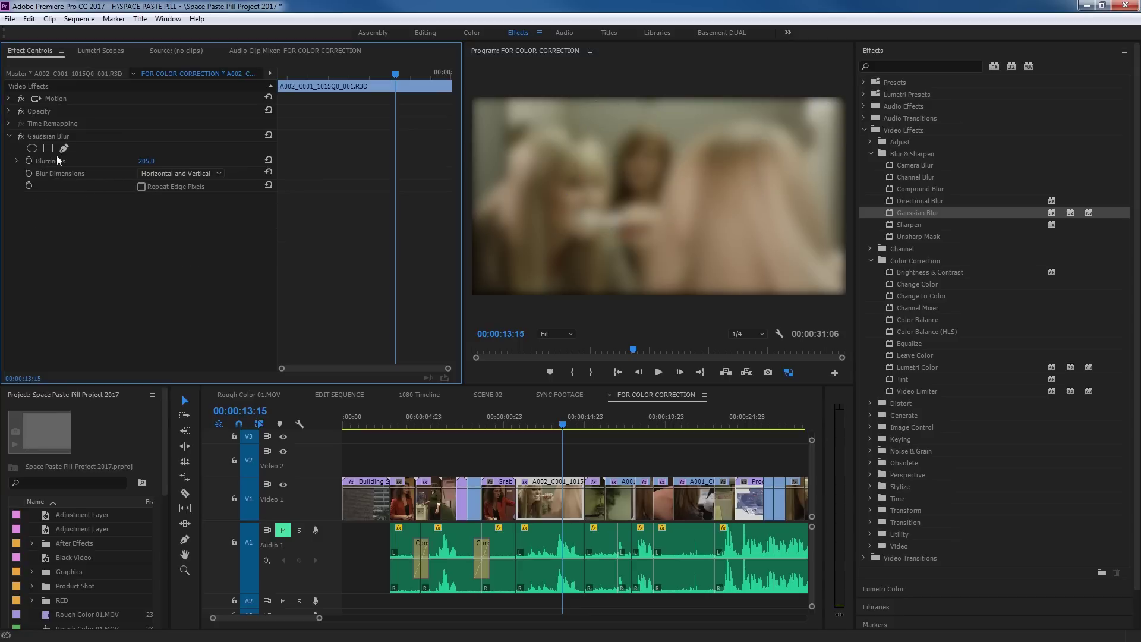
pyautogui.click(63, 149)
pyautogui.click(593, 168)
pyautogui.click(586, 230)
pyautogui.click(702, 247)
pyautogui.click(716, 190)
pyautogui.click(711, 143)
pyautogui.click(662, 173)
pyautogui.click(617, 176)
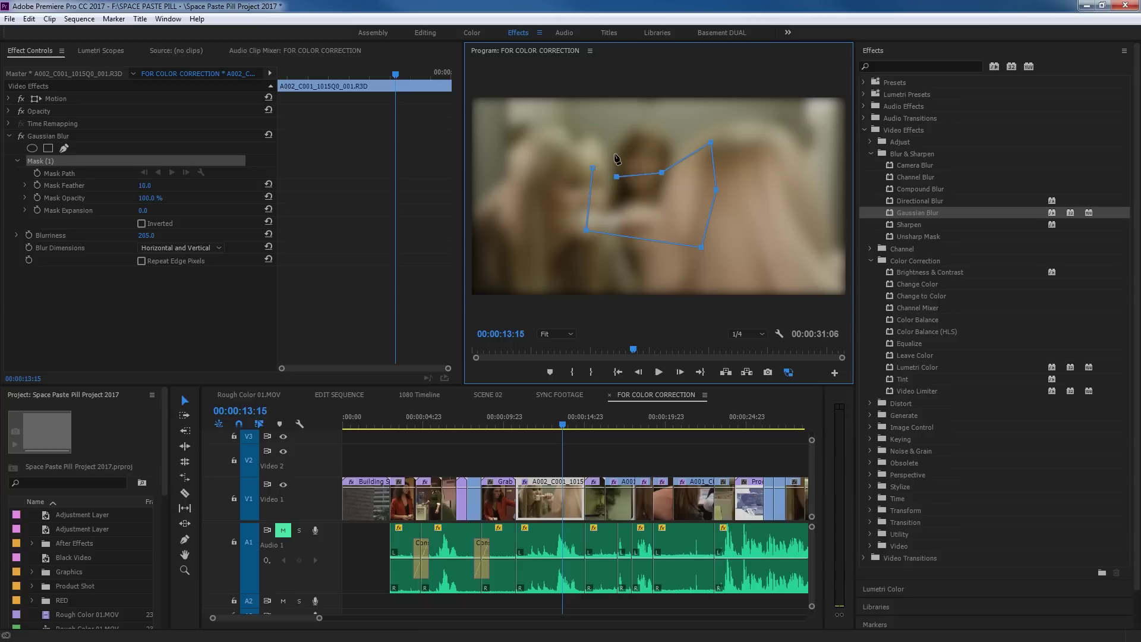
pyautogui.click(604, 151)
pyautogui.click(592, 168)
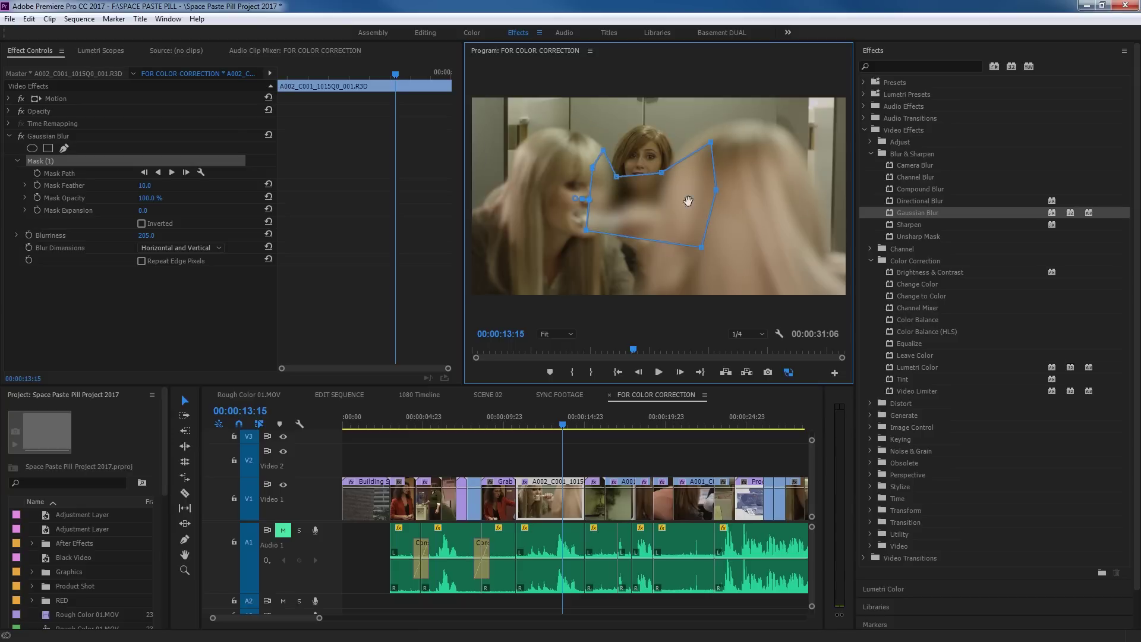
# - Move one upper vertex of the Pen tool mask up toward the background woman's face, and delete the mask
pyautogui.moveTo(617, 176); pyautogui.dragTo(641, 148)
pyautogui.click(53, 160)
pyautogui.press('Delete')
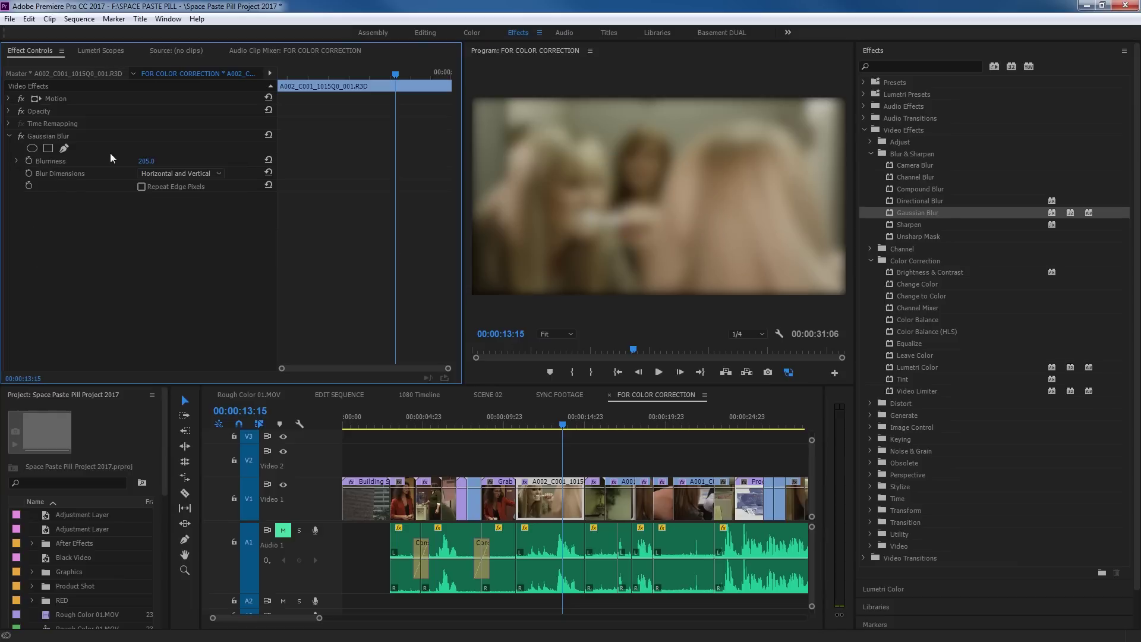
# - Draw a closed Pen tool mask with curved segments for the Gaussian Blur around the middle of the picture
pyautogui.click(63, 149)
pyautogui.click(621, 155)
pyautogui.moveTo(601, 165); pyautogui.dragTo(602, 166)
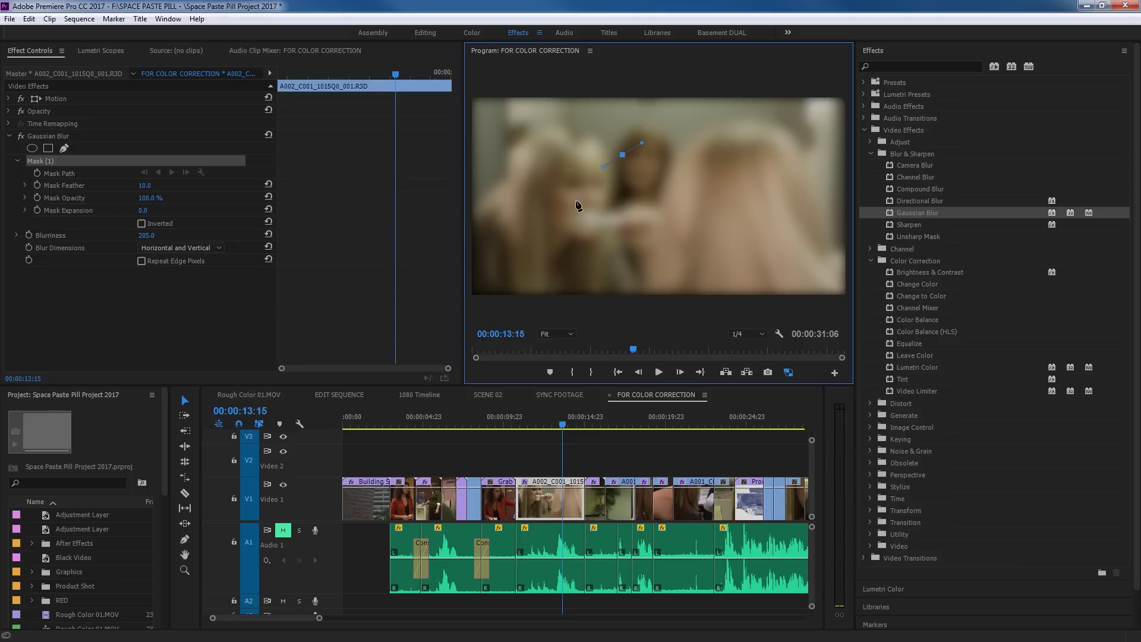
pyautogui.moveTo(549, 231); pyautogui.dragTo(549, 248)
pyautogui.click(607, 269)
pyautogui.moveTo(610, 273); pyautogui.dragTo(648, 277)
pyautogui.moveTo(719, 268); pyautogui.dragTo(748, 182)
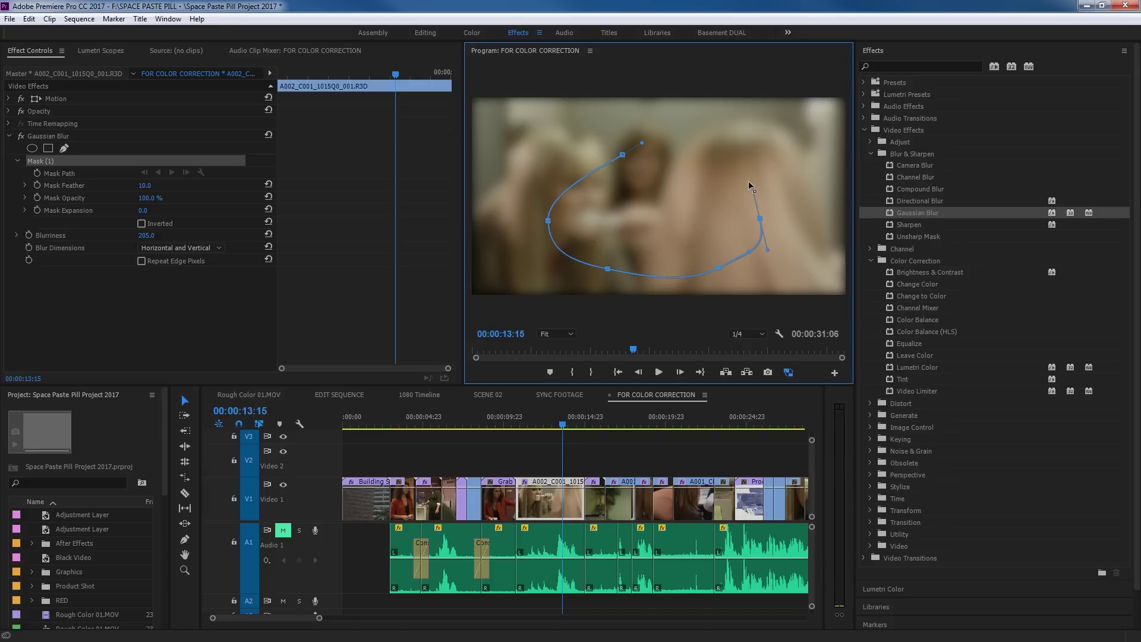
pyautogui.click(622, 154)
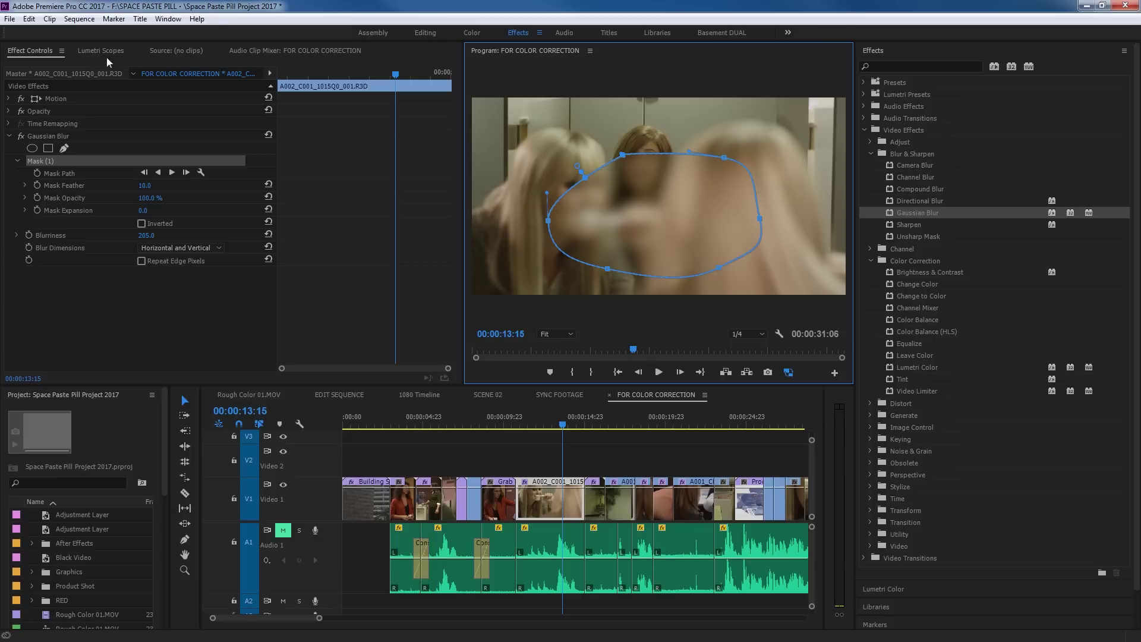
# - Delete the curved mask and remove the Gaussian Blur effect from the toothbrushing clip
pyautogui.click(55, 161)
pyautogui.press('Delete')
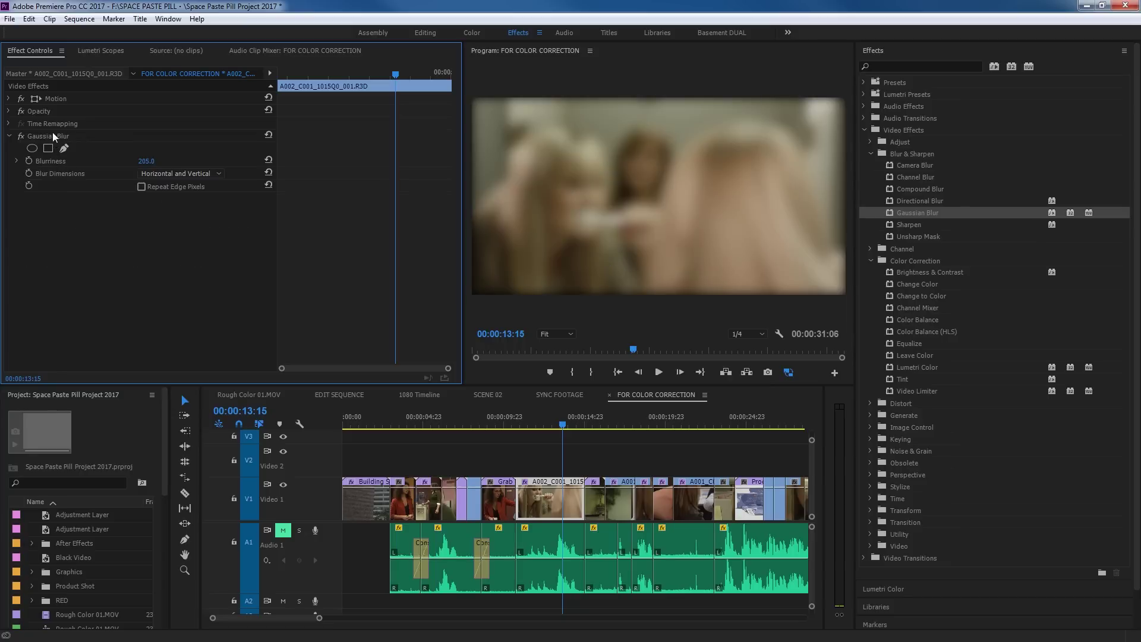
pyautogui.click(53, 136)
pyautogui.press('Delete')
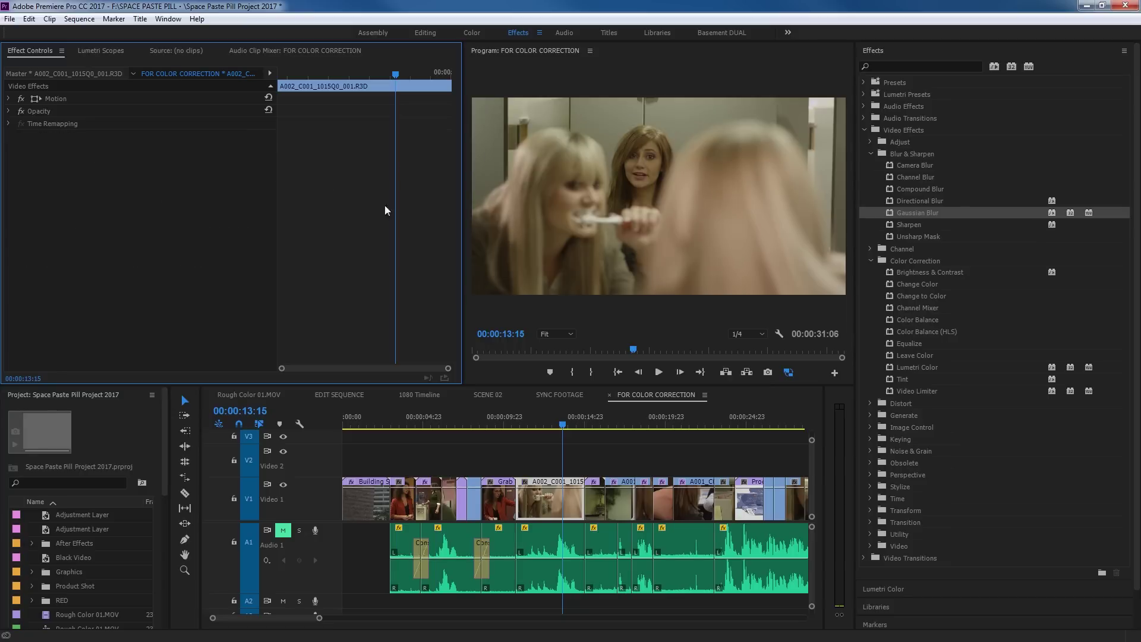
# - Apply Brightness & Contrast to the toothbrushing clip with brightness 22 and contrast 27
pyautogui.click(870, 153)
pyautogui.moveTo(931, 187); pyautogui.dragTo(550, 493)
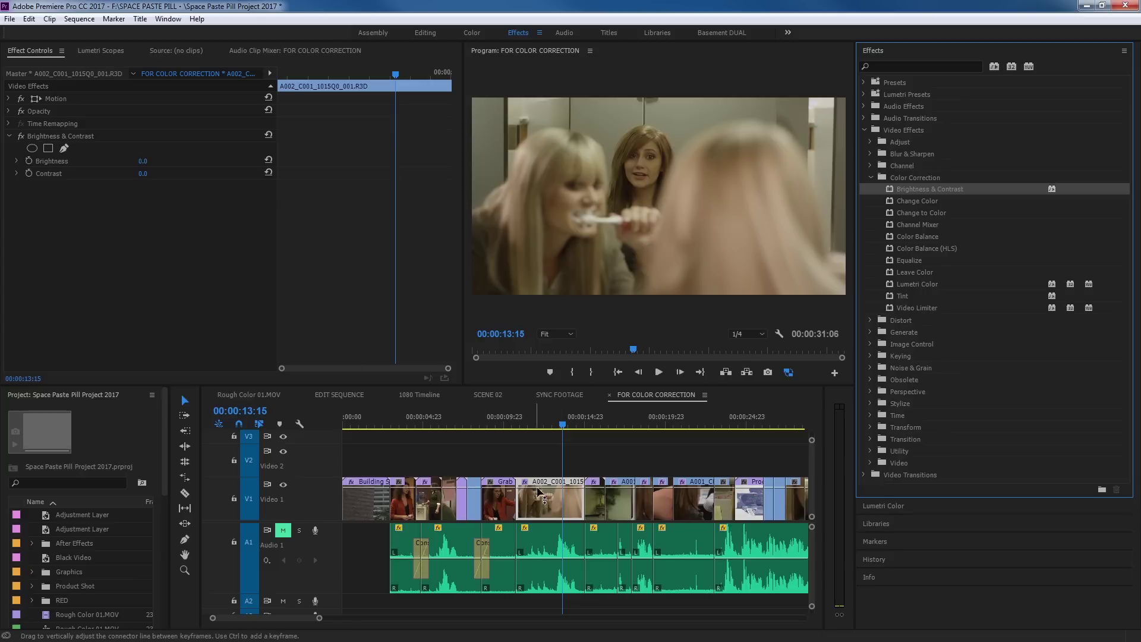
pyautogui.click(141, 160)
pyautogui.write('22')
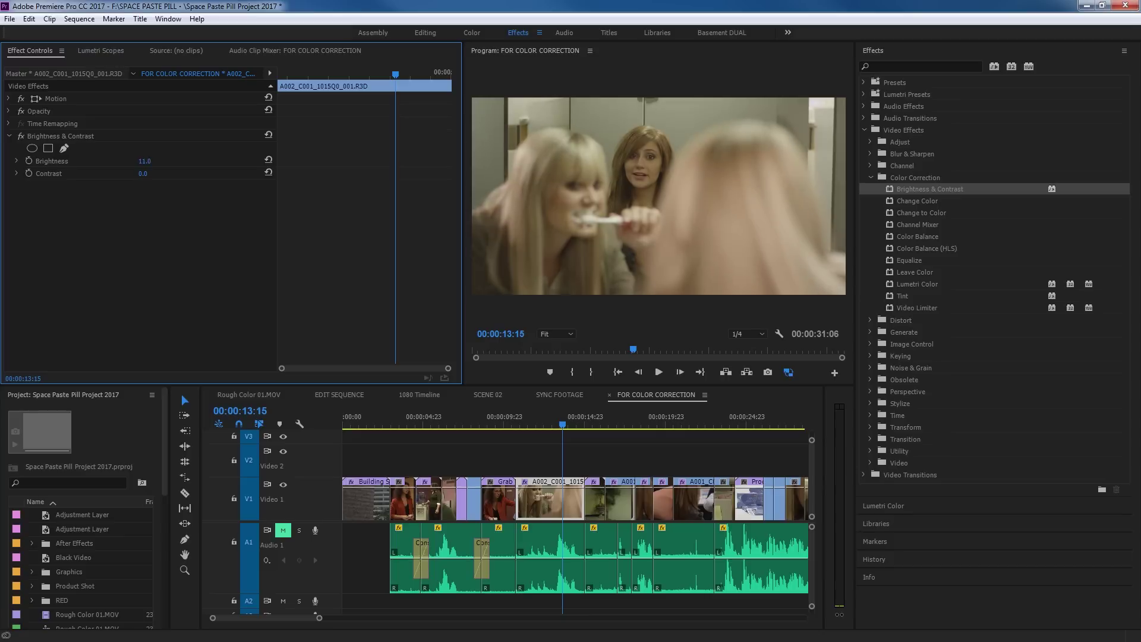
pyautogui.press('Tab')
pyautogui.write('11')
pyautogui.press('Return')
pyautogui.moveTo(144, 173); pyautogui.dragTo(159, 173)
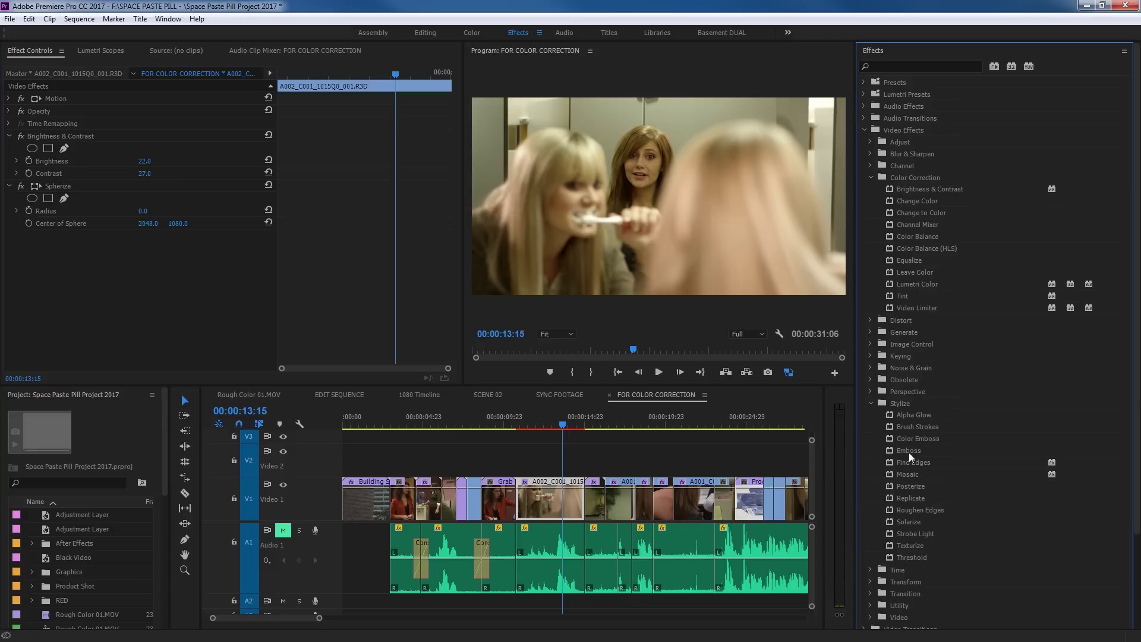
# - Apply the Mosaic effect to the toothbrushing clip with 110 horizontal and 89 vertical blocks
pyautogui.moveTo(910, 473); pyautogui.dragTo(554, 495)
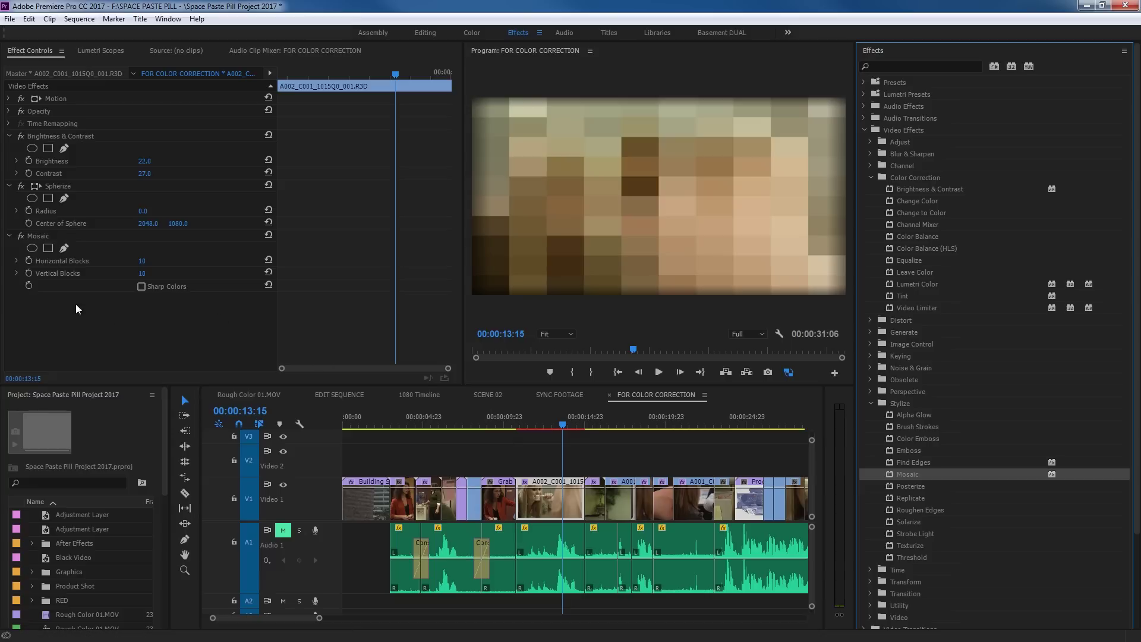
pyautogui.moveTo(142, 261); pyautogui.dragTo(186, 273)
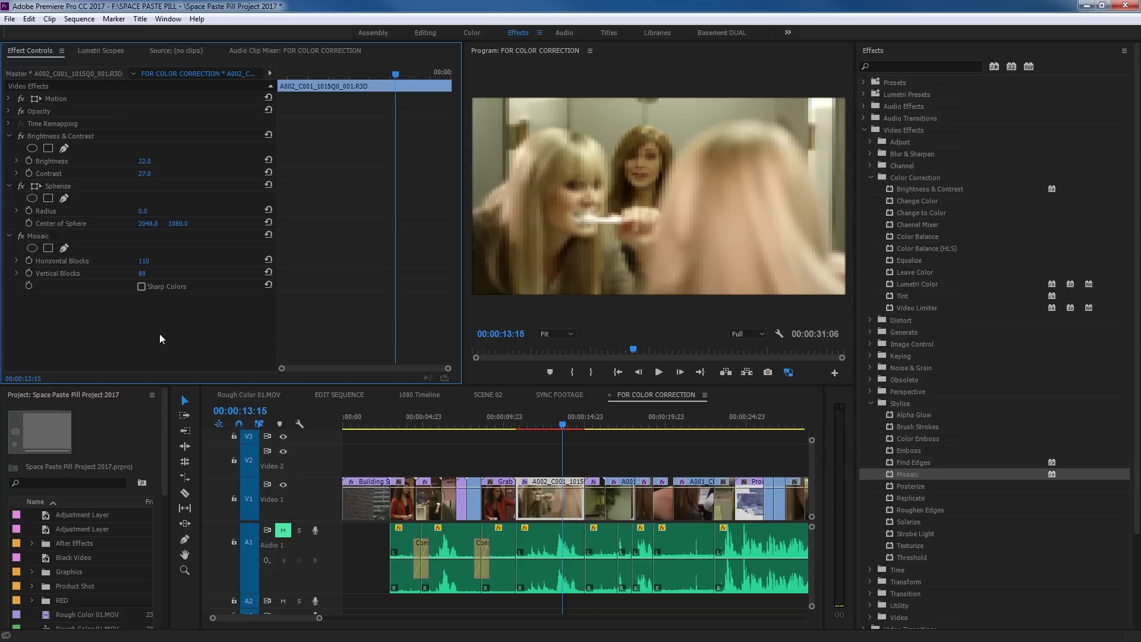
# - Add an inverted ellipse mask to Mosaic, enlarged around both women's faces, with a feather of 373.9
pyautogui.click(33, 248)
pyautogui.moveTo(615, 203); pyautogui.dragTo(526, 201)
pyautogui.moveTo(707, 198); pyautogui.dragTo(762, 197)
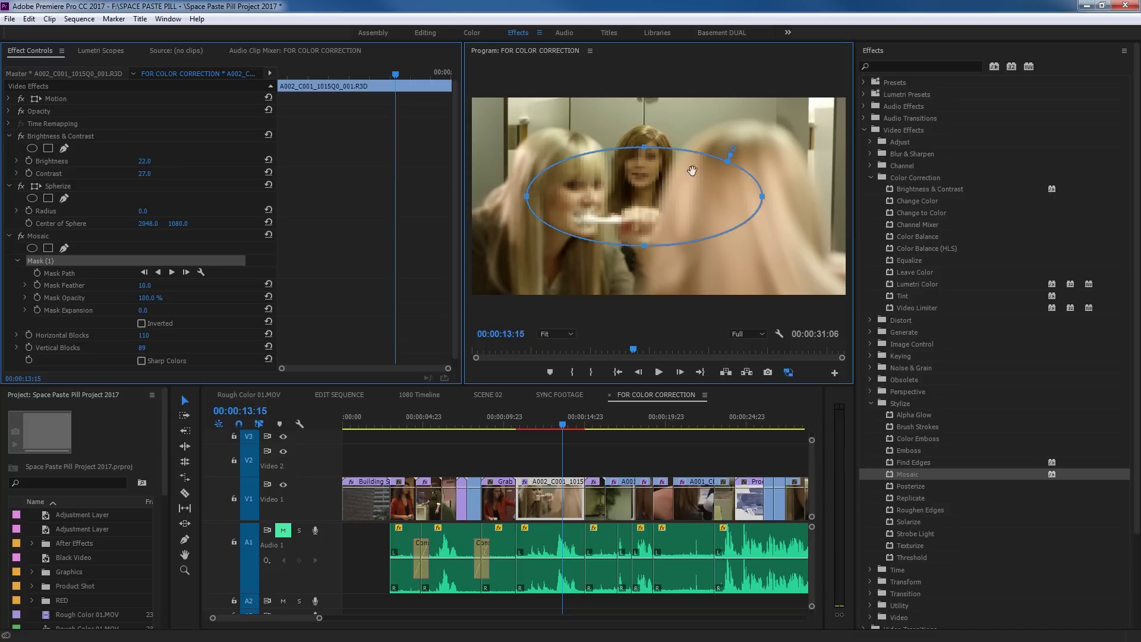
pyautogui.moveTo(646, 137); pyautogui.dragTo(645, 125)
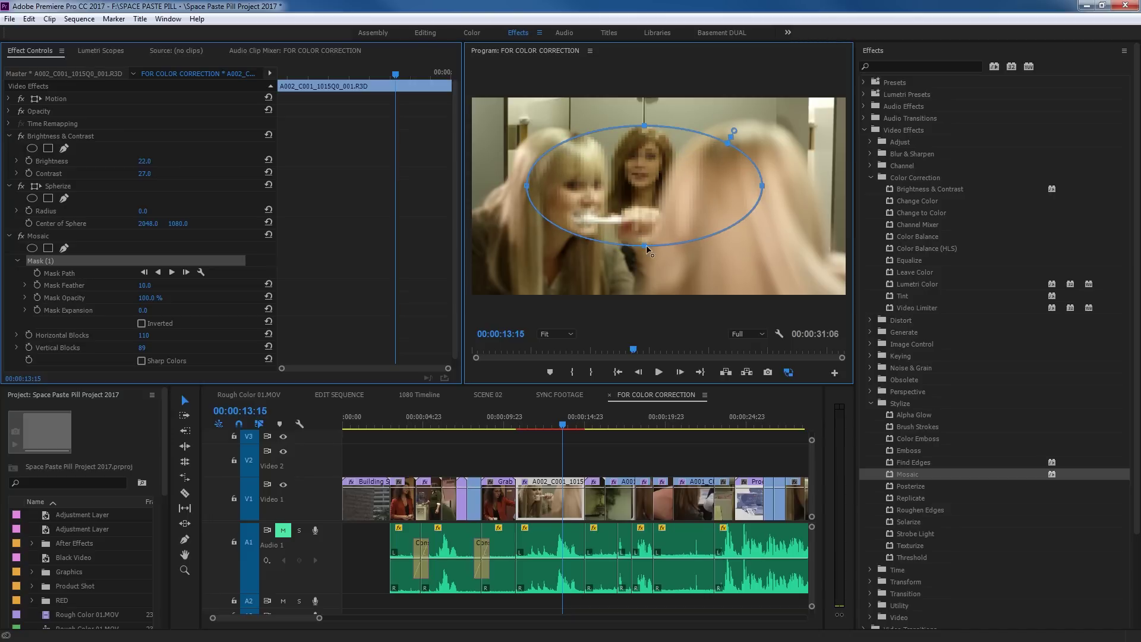
pyautogui.moveTo(644, 245); pyautogui.dragTo(643, 272)
pyautogui.moveTo(735, 131); pyautogui.dragTo(750, 110)
pyautogui.click(142, 322)
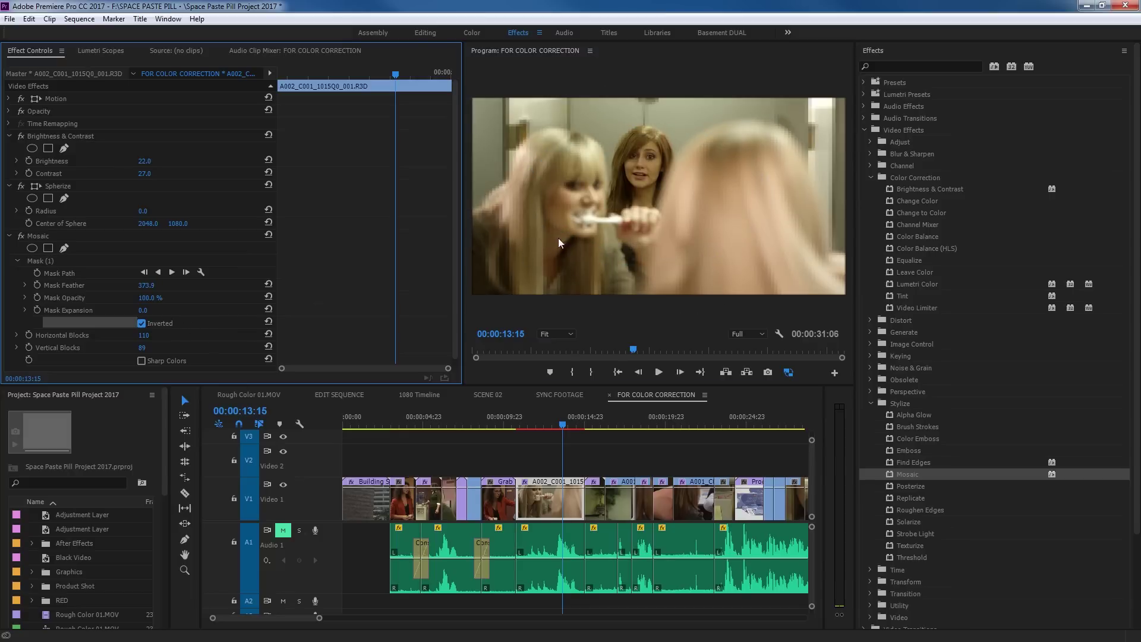
pyautogui.click(47, 261)
pyautogui.moveTo(604, 182); pyautogui.dragTo(603, 177)
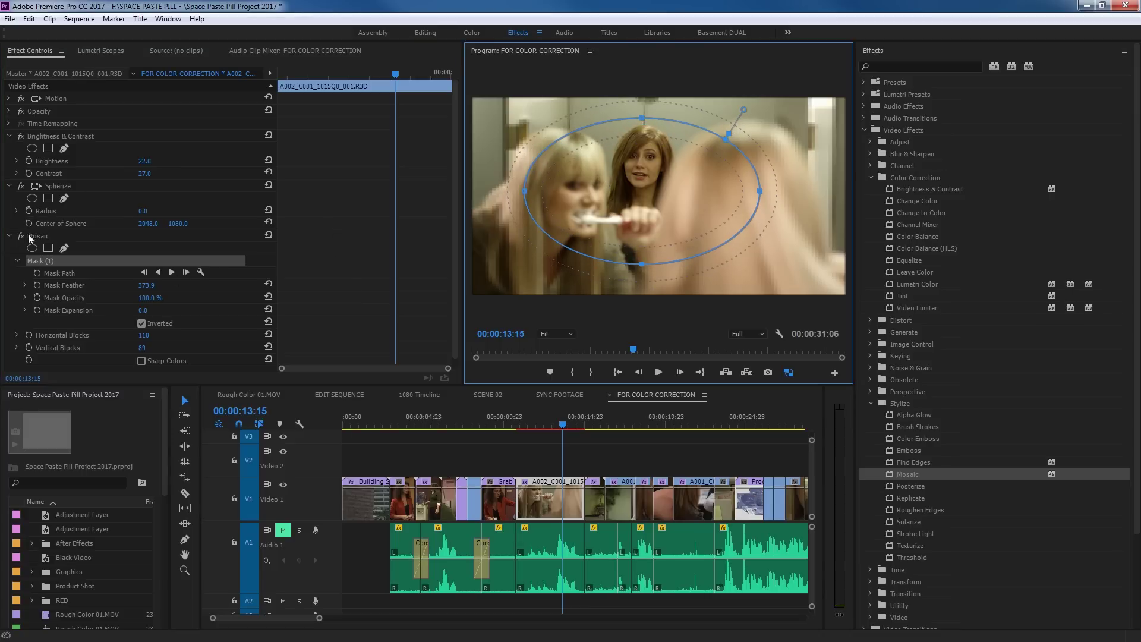
# - Delete the Spherize effect from the toothbrushing clip
pyautogui.click(11, 244)
pyautogui.press('Delete')
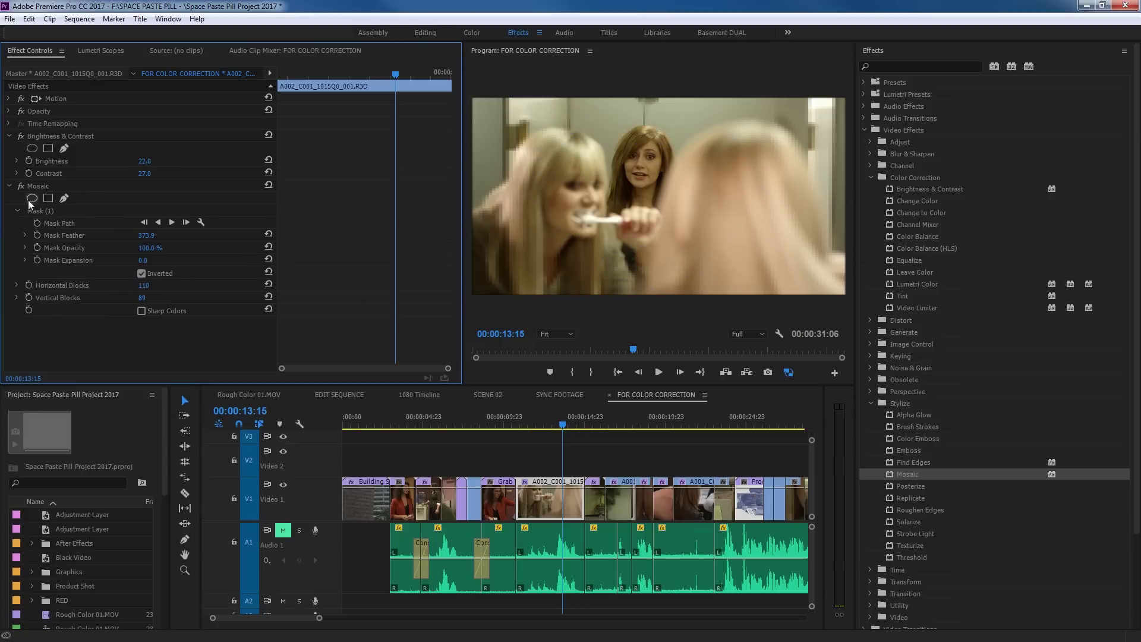
pyautogui.click(9, 186)
pyautogui.click(9, 186)
pyautogui.click(551, 476)
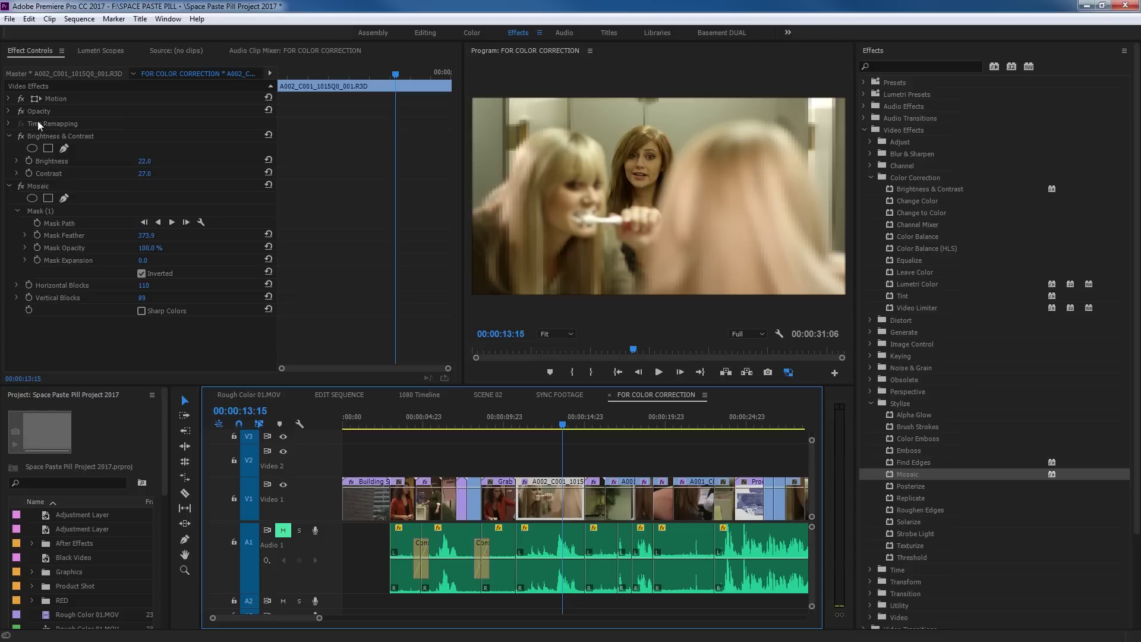
# - Compare the effects on the Grab Pill.mov clip with those on the toothbrushing clip
pyautogui.click(549, 426)
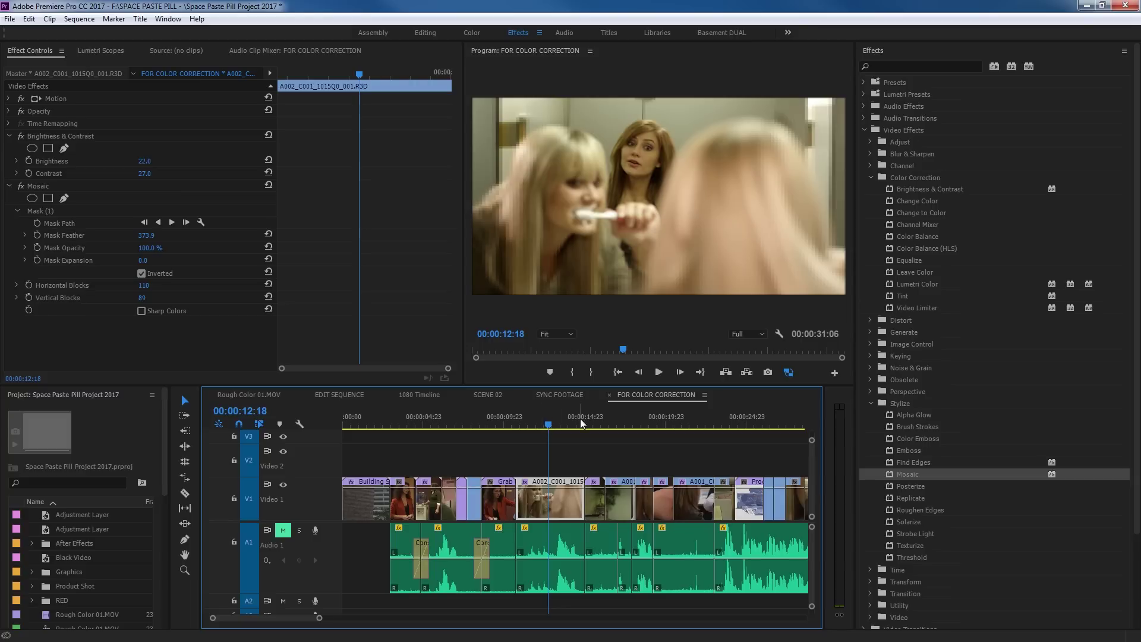
pyautogui.click(501, 424)
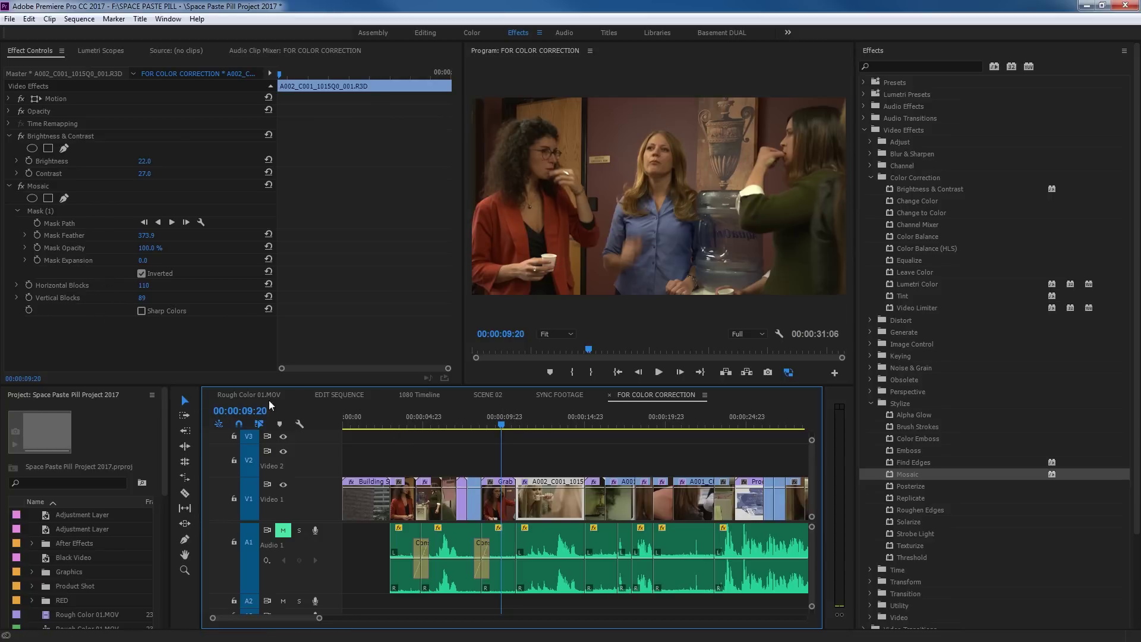
pyautogui.click(502, 505)
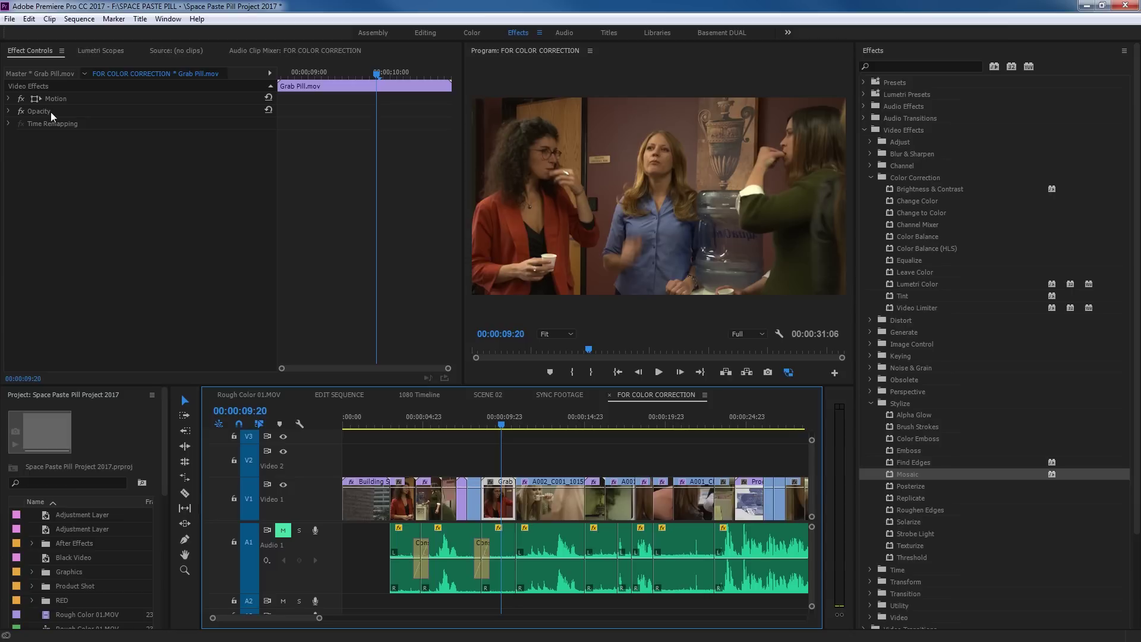
pyautogui.click(547, 425)
pyautogui.click(540, 484)
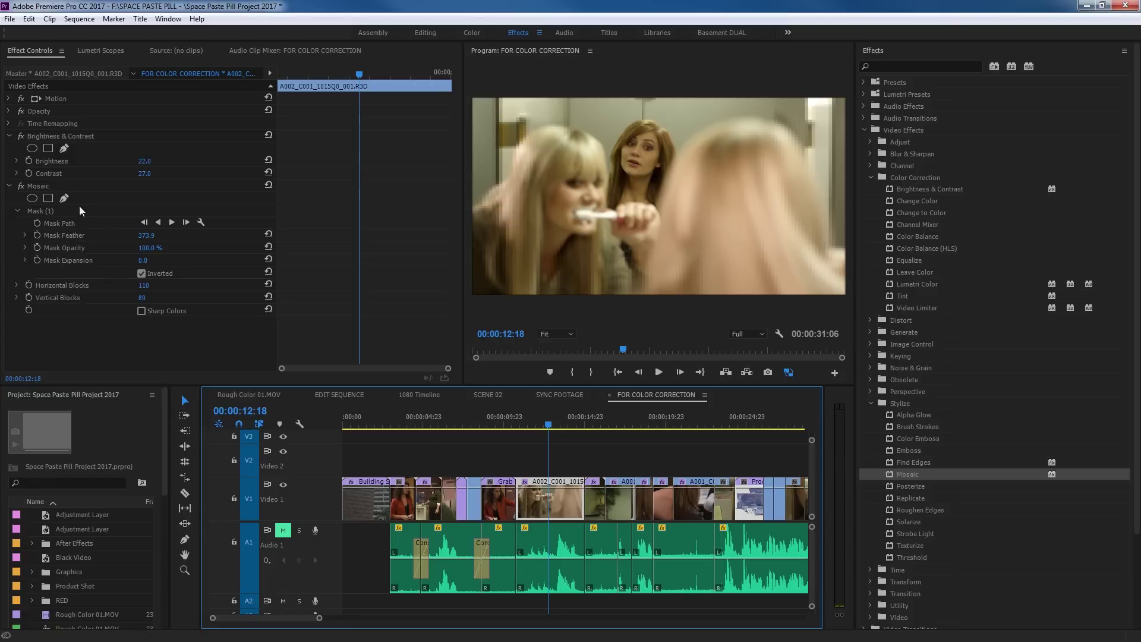
# - Copy the Brightness & Contrast and Mosaic effects from the toothbrushing clip and paste them onto the Grab Pill.mov clip
pyautogui.click(47, 135)
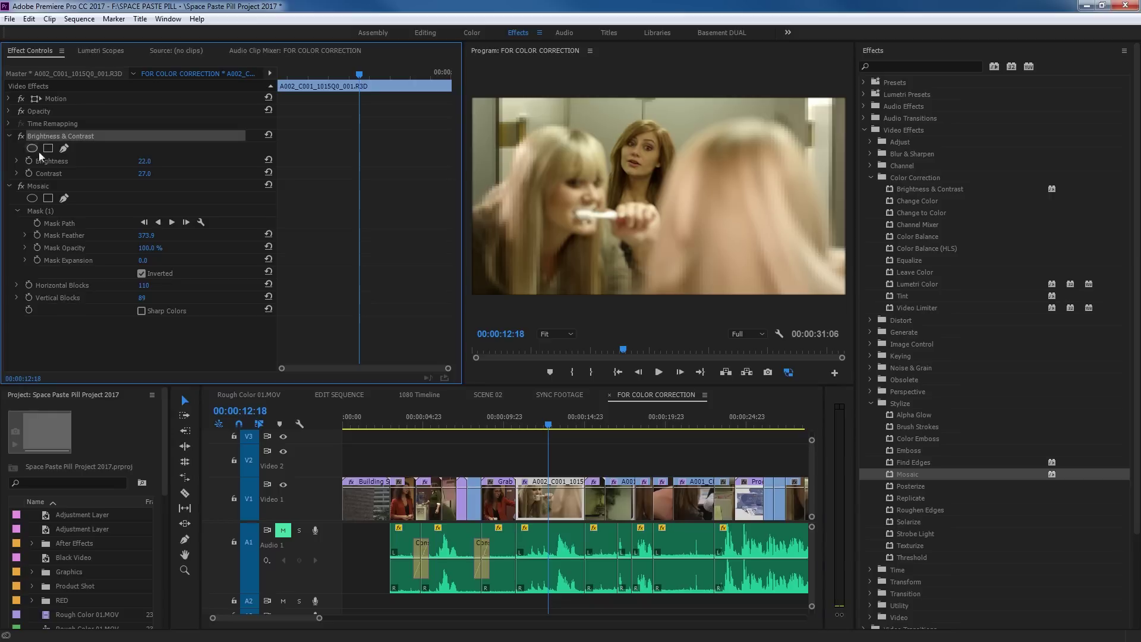
pyautogui.click(40, 185)
pyautogui.keyDown('ctrl'); pyautogui.click(41, 184); pyautogui.keyUp('ctrl')
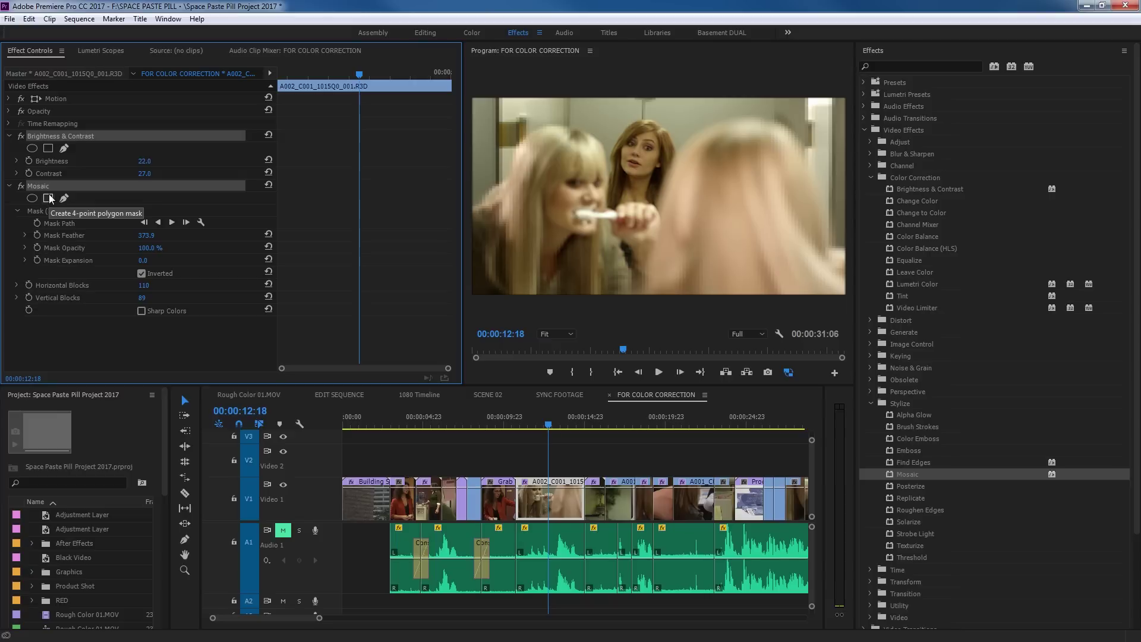
pyautogui.click(500, 421)
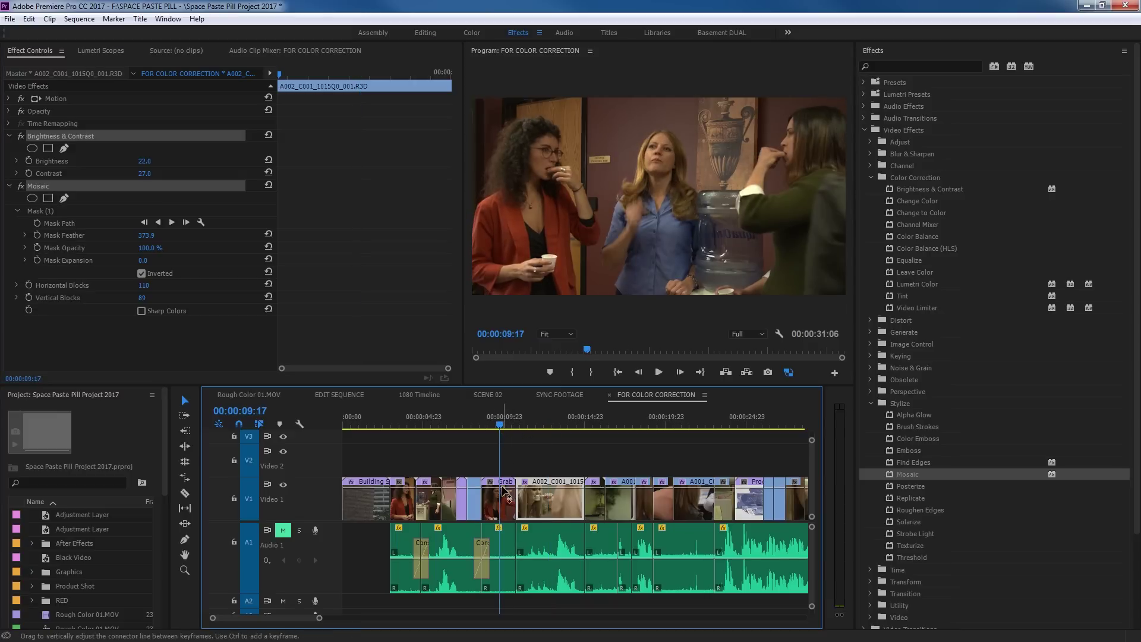
pyautogui.click(502, 490)
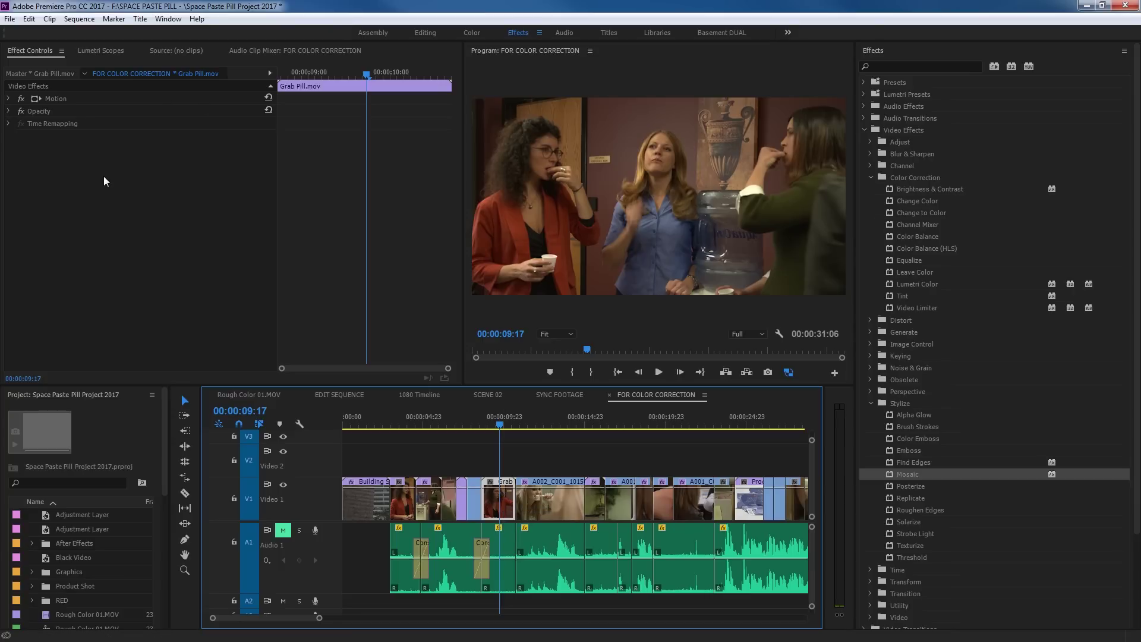
pyautogui.hotkey('ctrl', 'v')
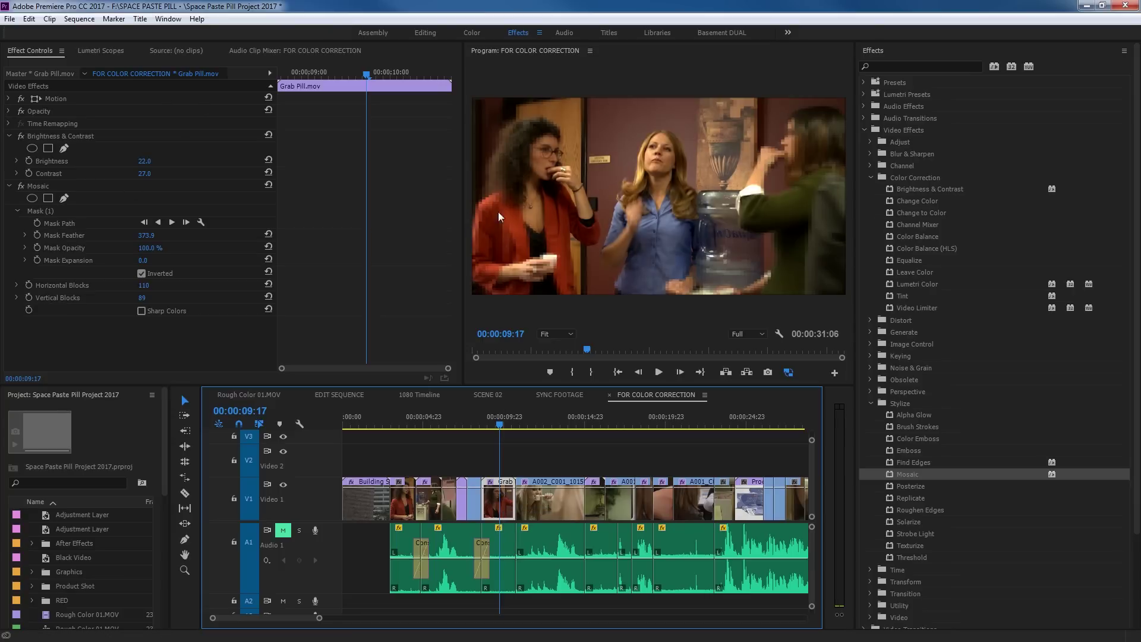
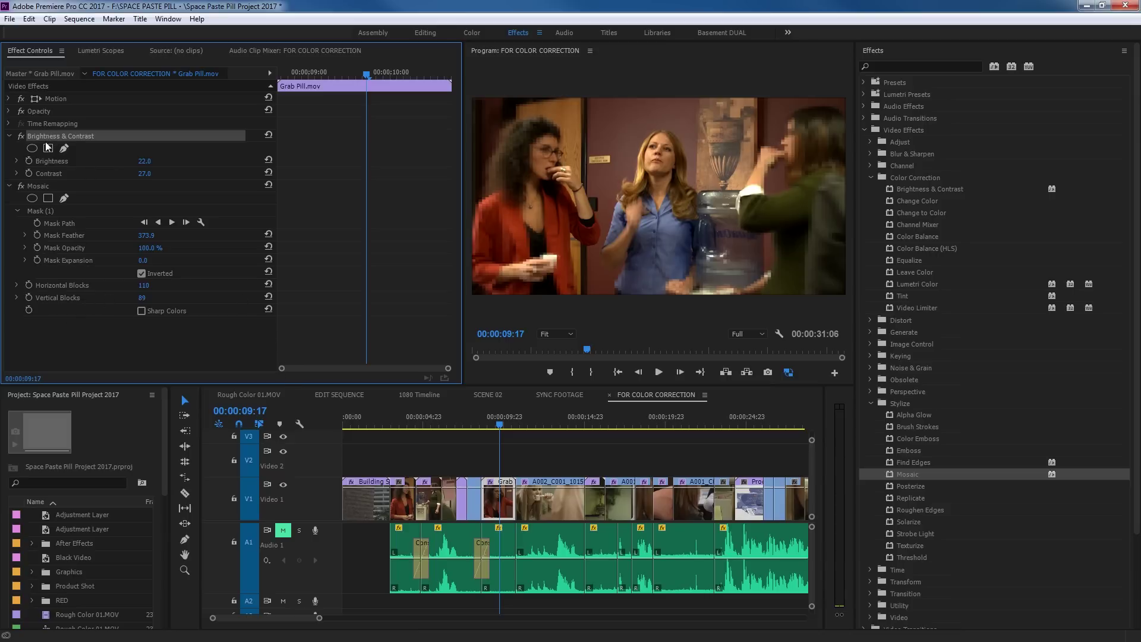
# - Collapse the settings of the Brightness & Contrast and Mosaic effects on the Grab Pill.mov clip
pyautogui.click(47, 209)
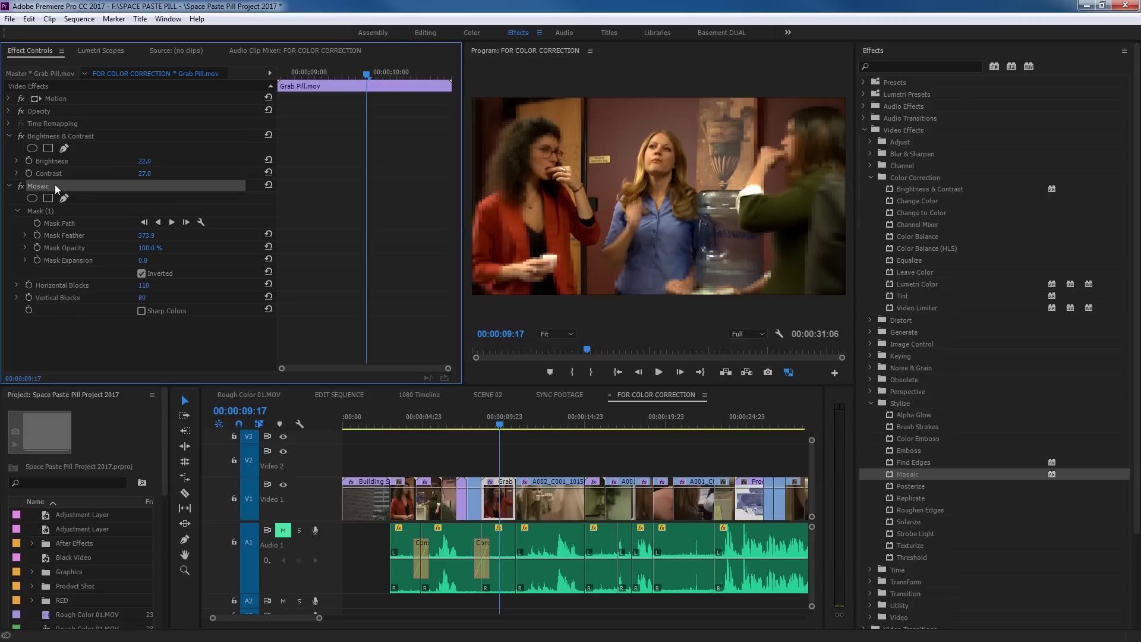
pyautogui.click(10, 186)
pyautogui.click(10, 136)
pyautogui.click(40, 137)
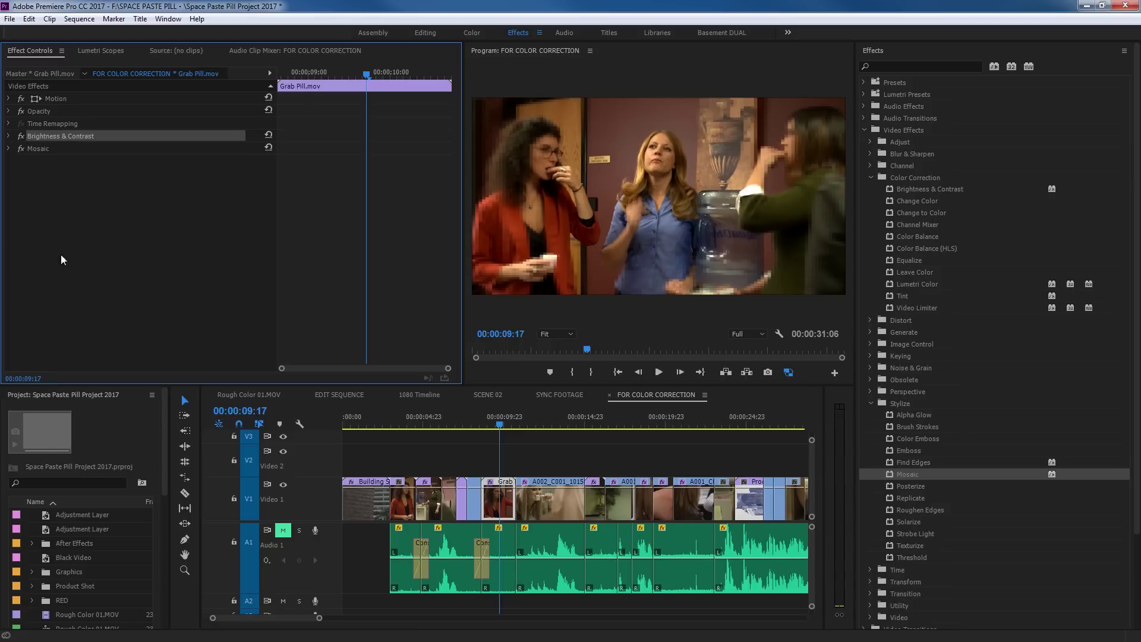
pyautogui.click(45, 177)
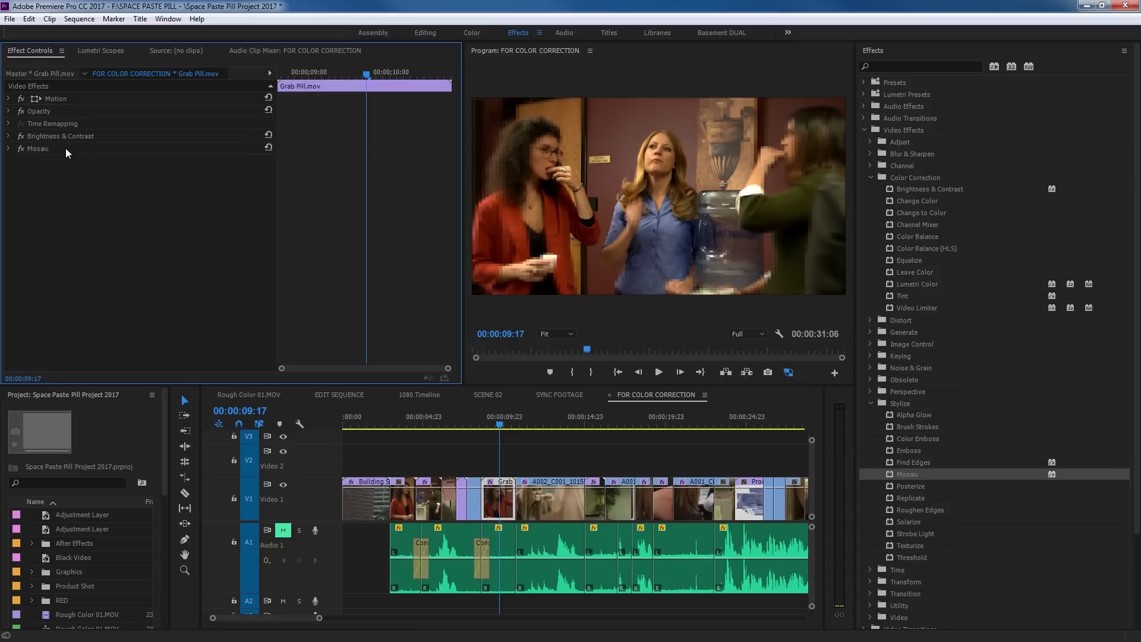
# - Set brightness to 75 and contrast to 72 in the Grab Pill.mov clip's Brightness & Contrast effect
pyautogui.click(41, 140)
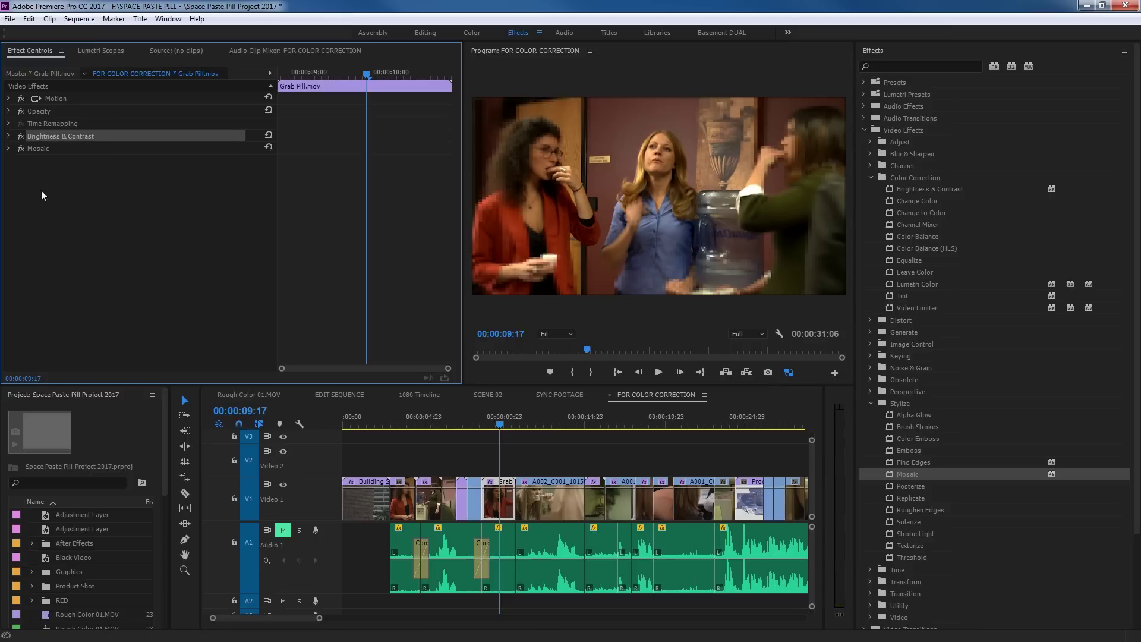
pyautogui.click(9, 136)
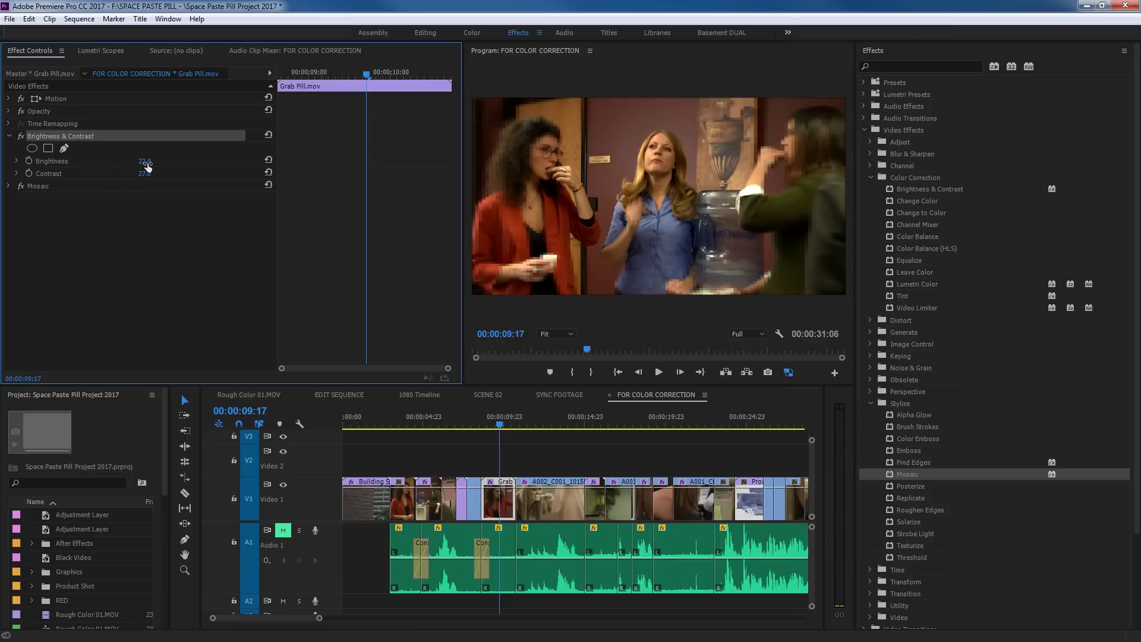
pyautogui.moveTo(145, 161); pyautogui.dragTo(171, 173)
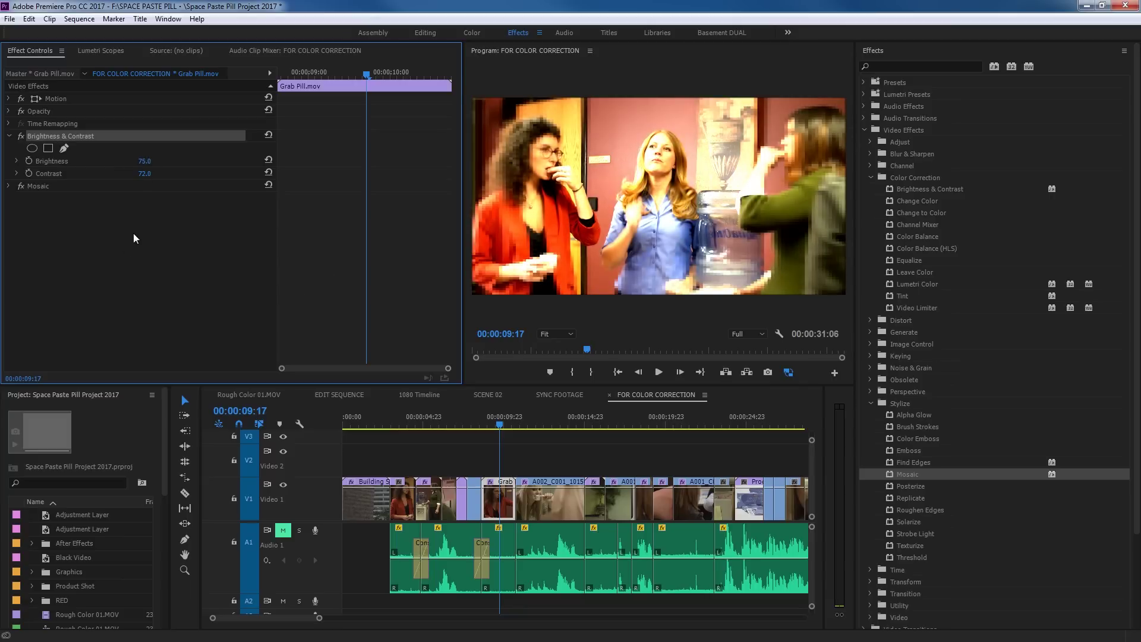
# - Copy the Grab Pill.mov clip and paste only its Brightness & Contrast attribute, without Motion, Opacity, Time Remapping or Mosaic, onto the A001_C002_10158K_001.R3D clip
pyautogui.moveTo(493, 456); pyautogui.dragTo(515, 507)
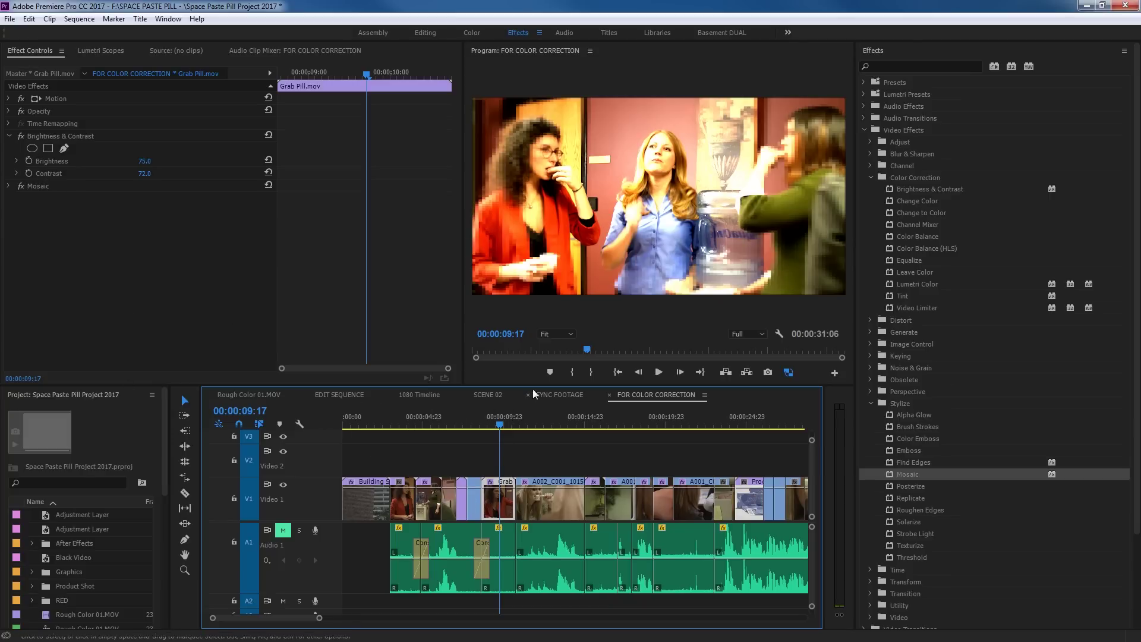
pyautogui.moveTo(557, 416); pyautogui.dragTo(618, 417)
pyautogui.click(623, 500)
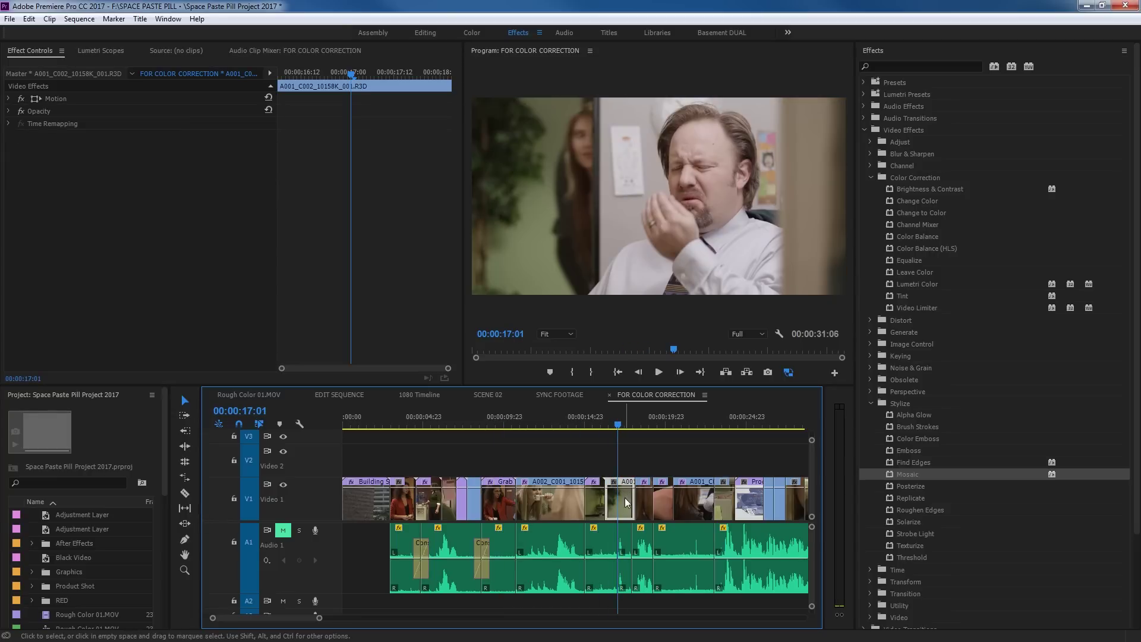
pyautogui.rightClick(624, 499)
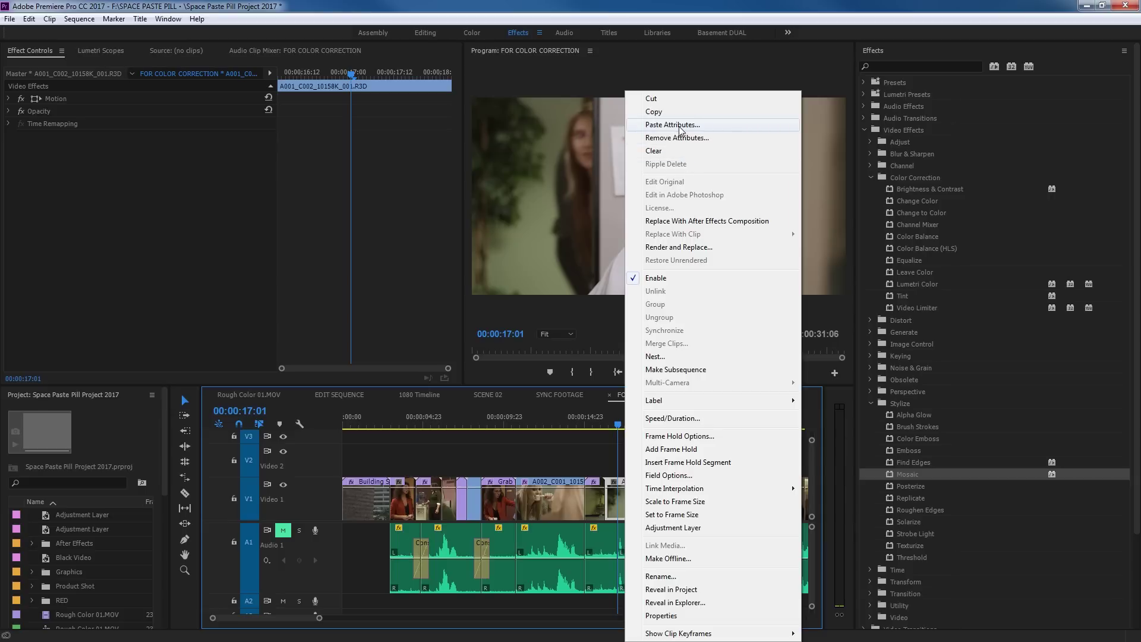
pyautogui.click(556, 419)
pyautogui.click(619, 416)
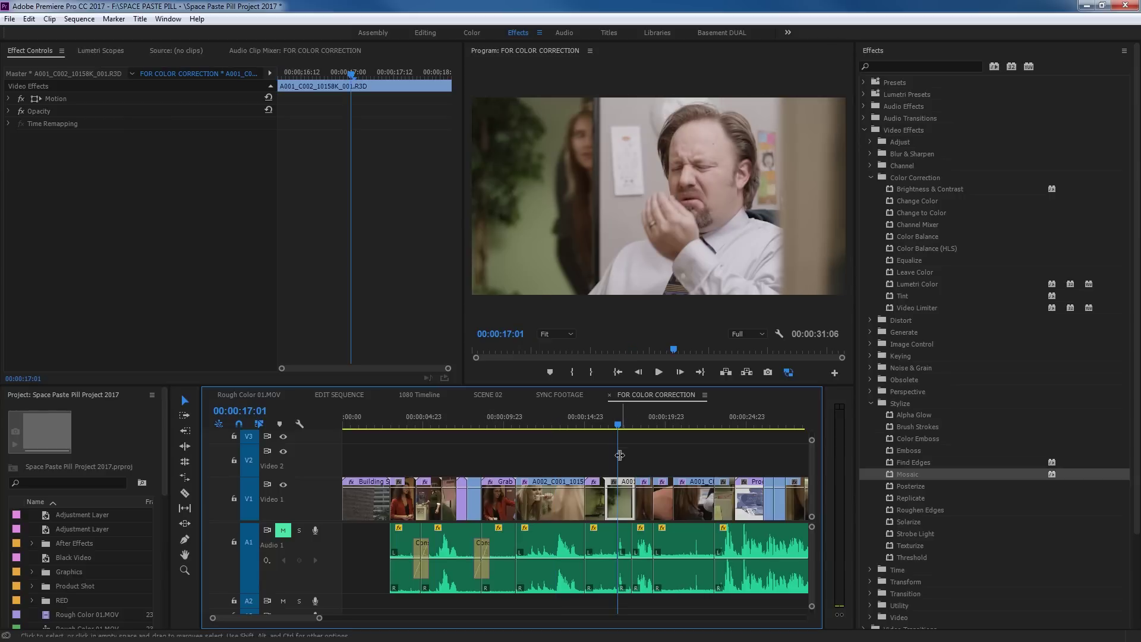
pyautogui.rightClick(622, 496)
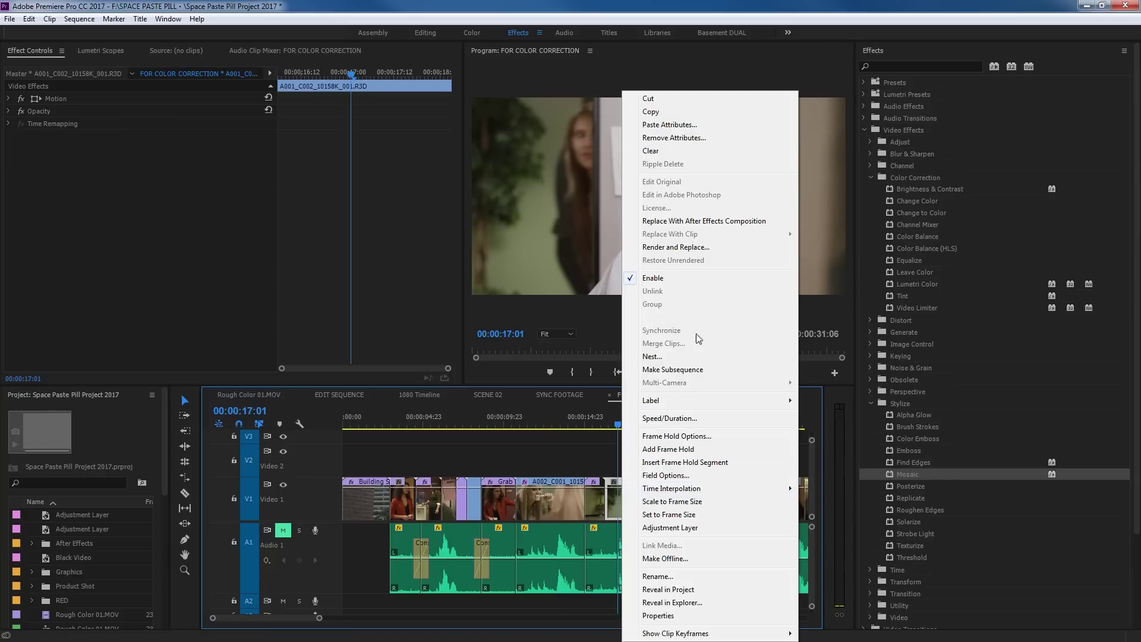
pyautogui.click(678, 125)
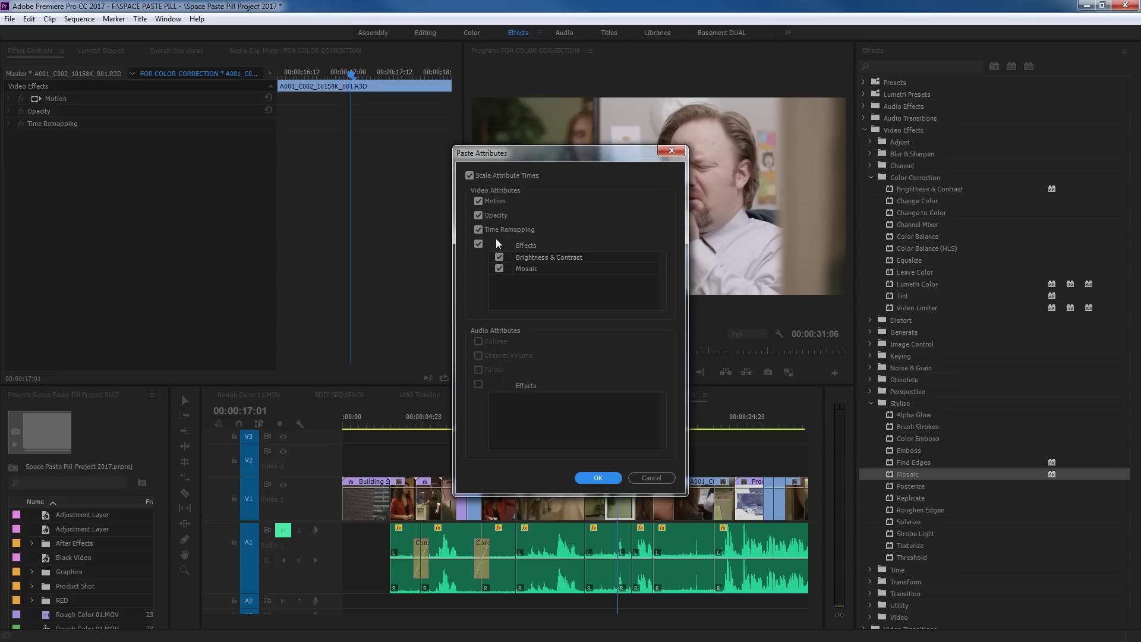
pyautogui.click(479, 202)
pyautogui.click(478, 215)
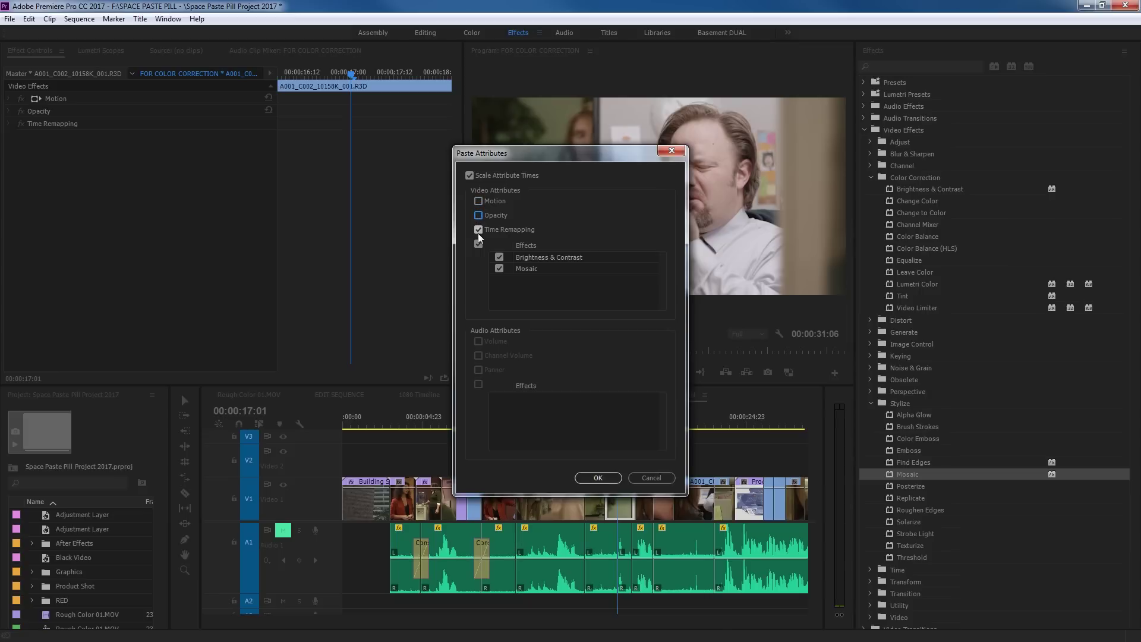
pyautogui.click(478, 229)
pyautogui.click(499, 269)
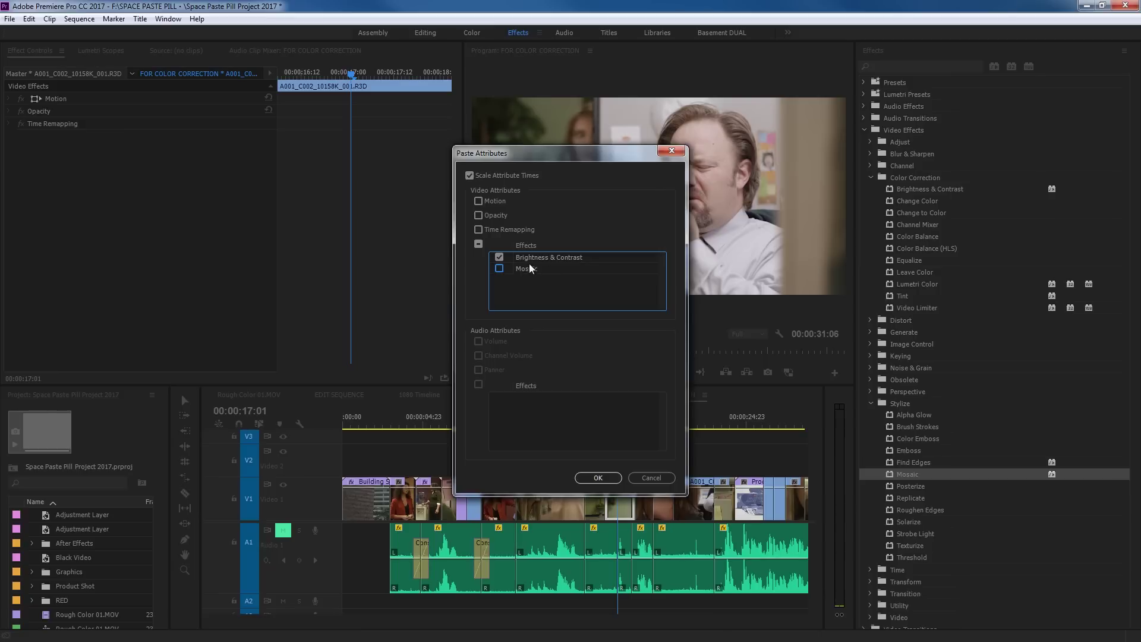
pyautogui.click(598, 478)
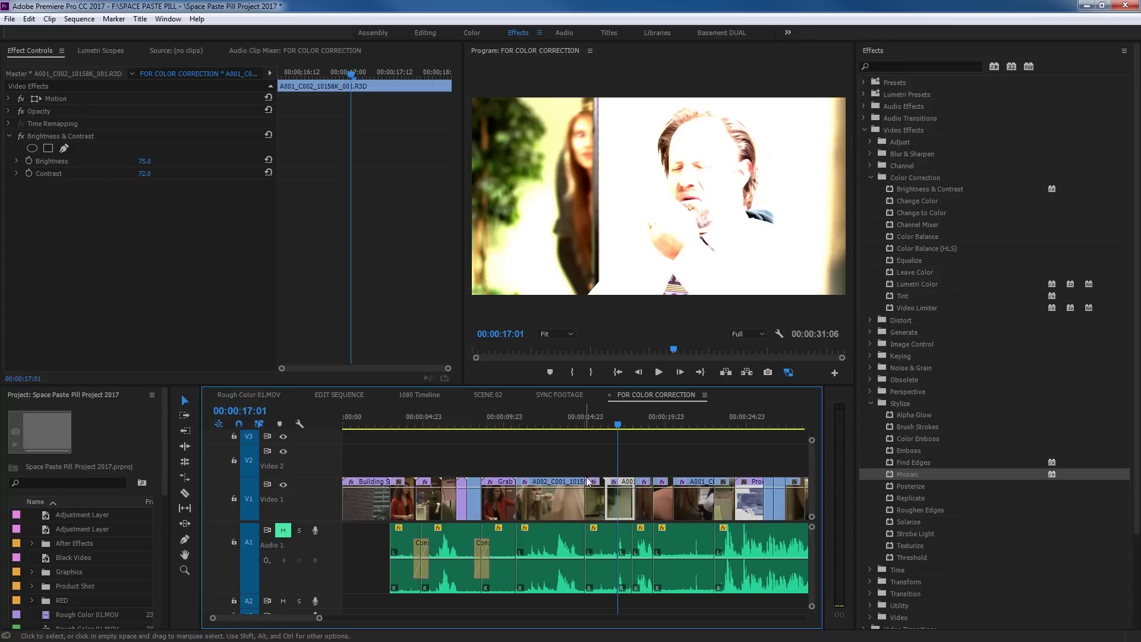
# - Compare the effects on the Grab Pill.mov clip with those on the A001_C002_10158K_001.R3D clip
pyautogui.click(489, 483)
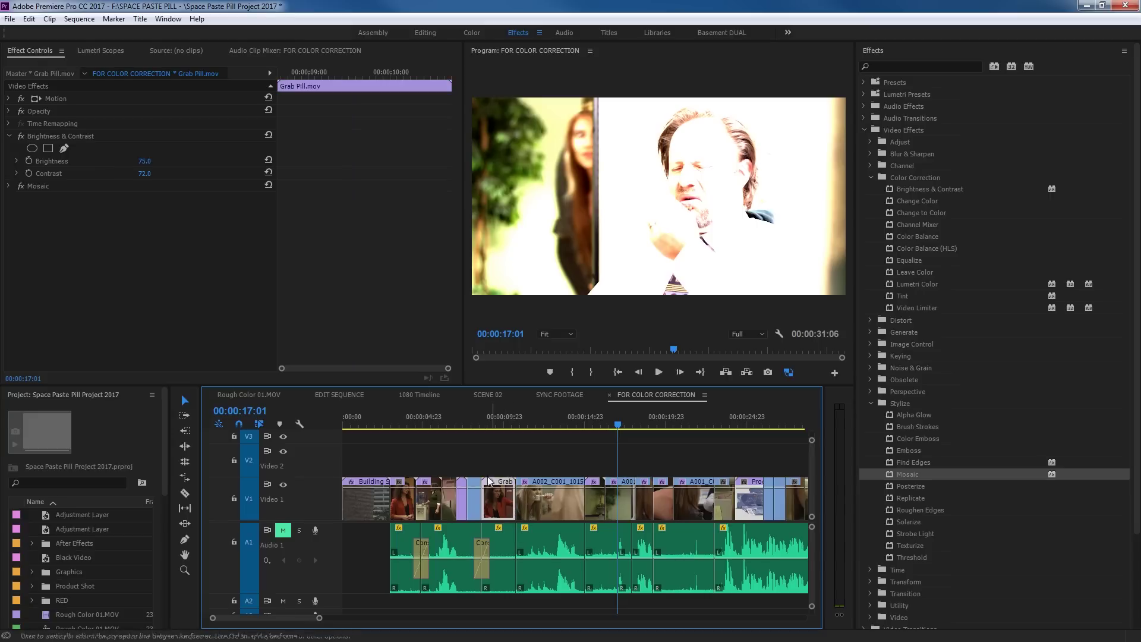
pyautogui.rightClick(618, 497)
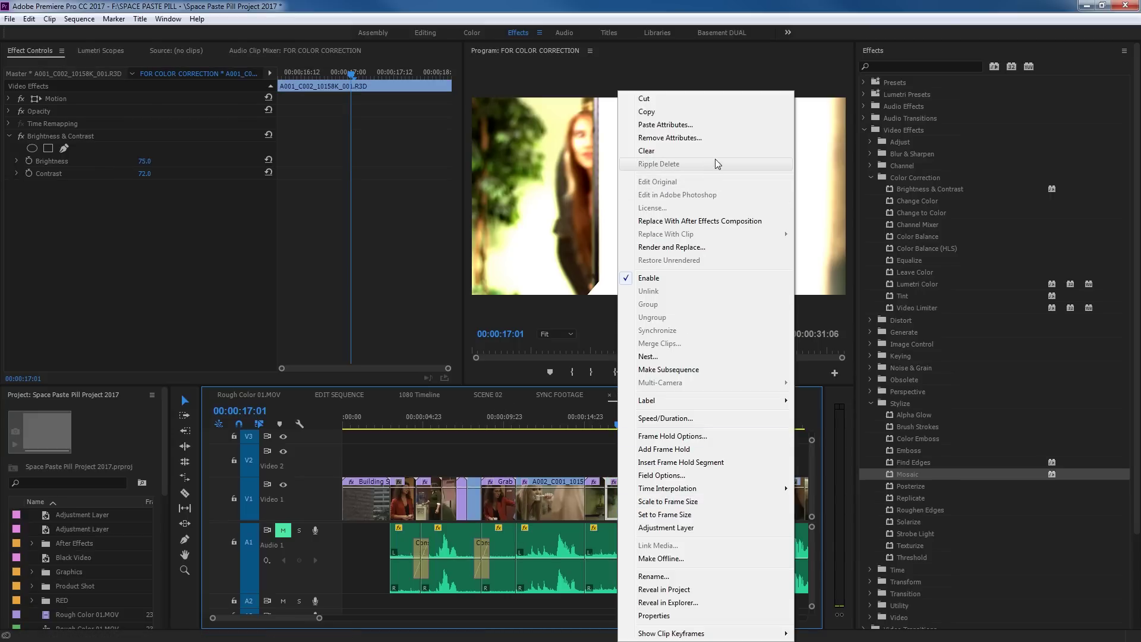
pyautogui.click(564, 455)
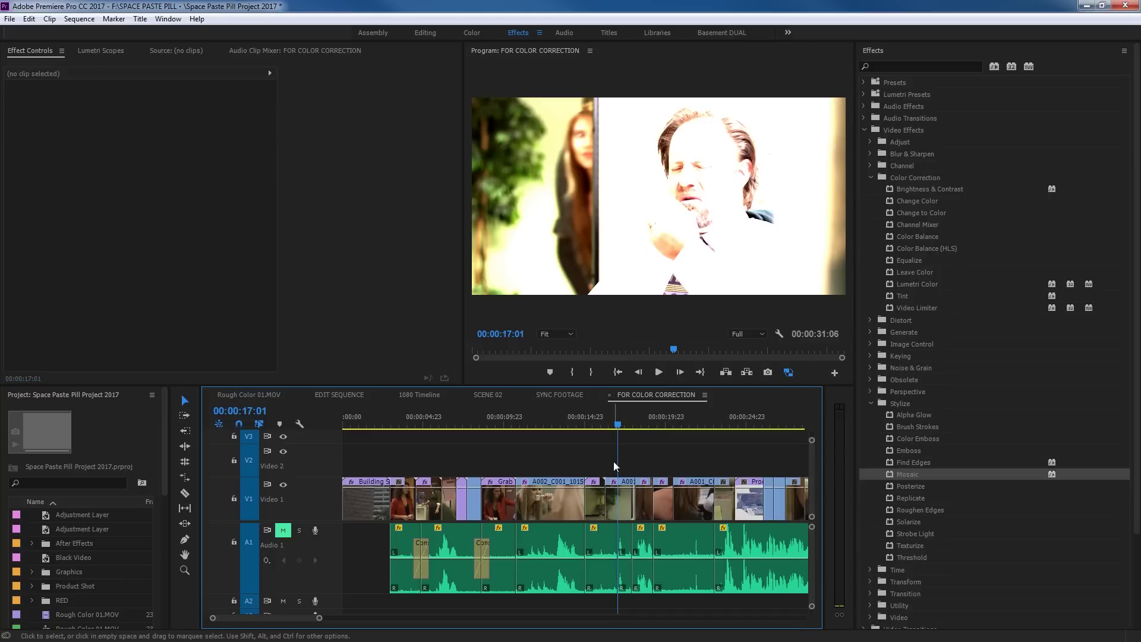
pyautogui.moveTo(526, 422); pyautogui.dragTo(622, 440)
pyautogui.click(630, 498)
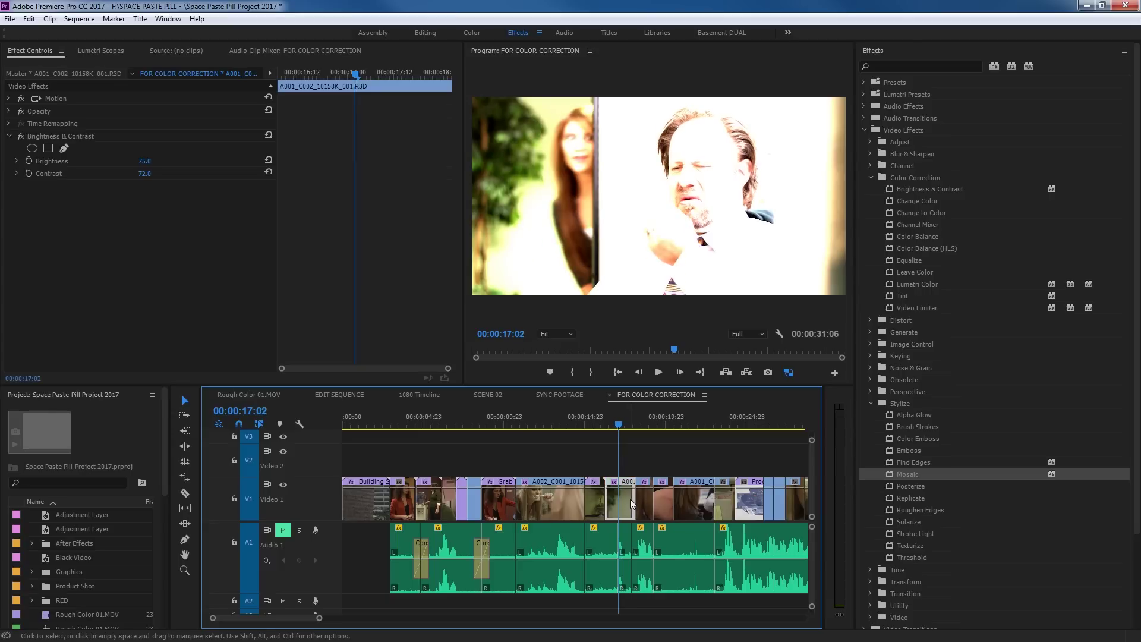
# - With the playhead over Grab Pill.mov, set the selected A001_C002_10158K_001.R3D clip's brightness to 100 and then -98, and preview that clip
pyautogui.click(512, 425)
pyautogui.moveTo(513, 426); pyautogui.dragTo(498, 425)
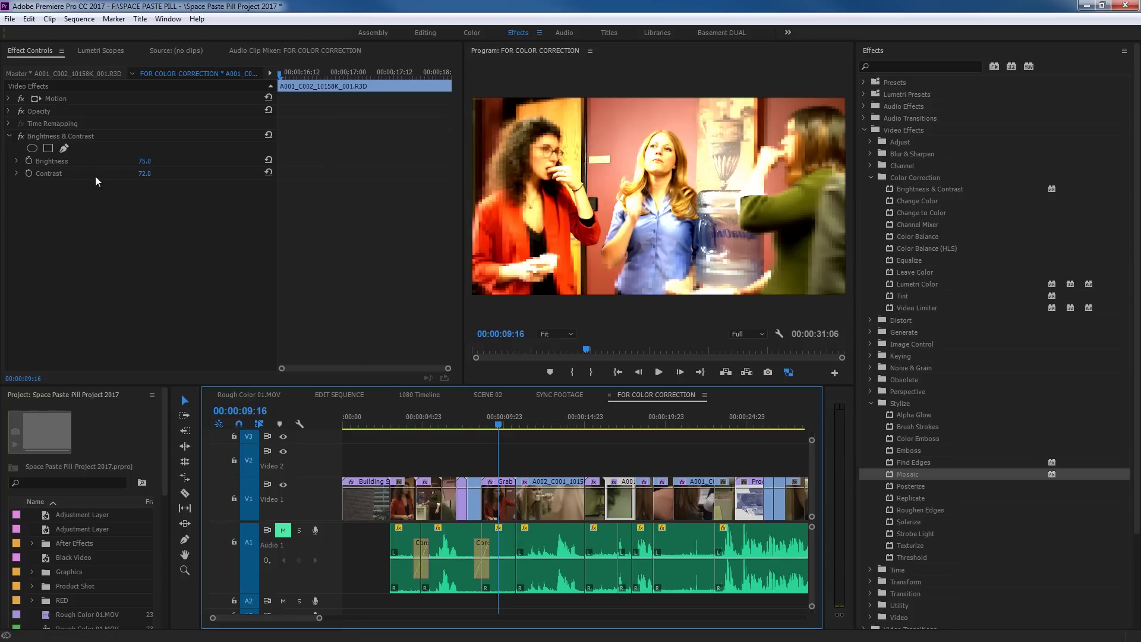
pyautogui.click(142, 161)
pyautogui.write('100')
pyautogui.press('Return')
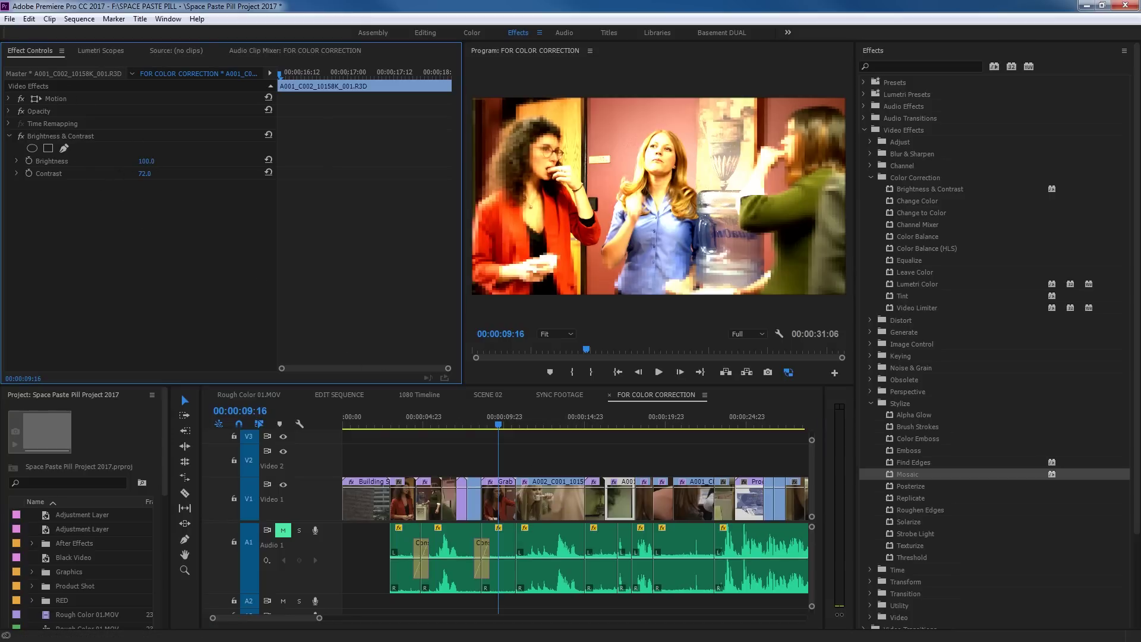
pyautogui.click(147, 161)
pyautogui.write('72')
pyautogui.press('Return')
pyautogui.click(624, 423)
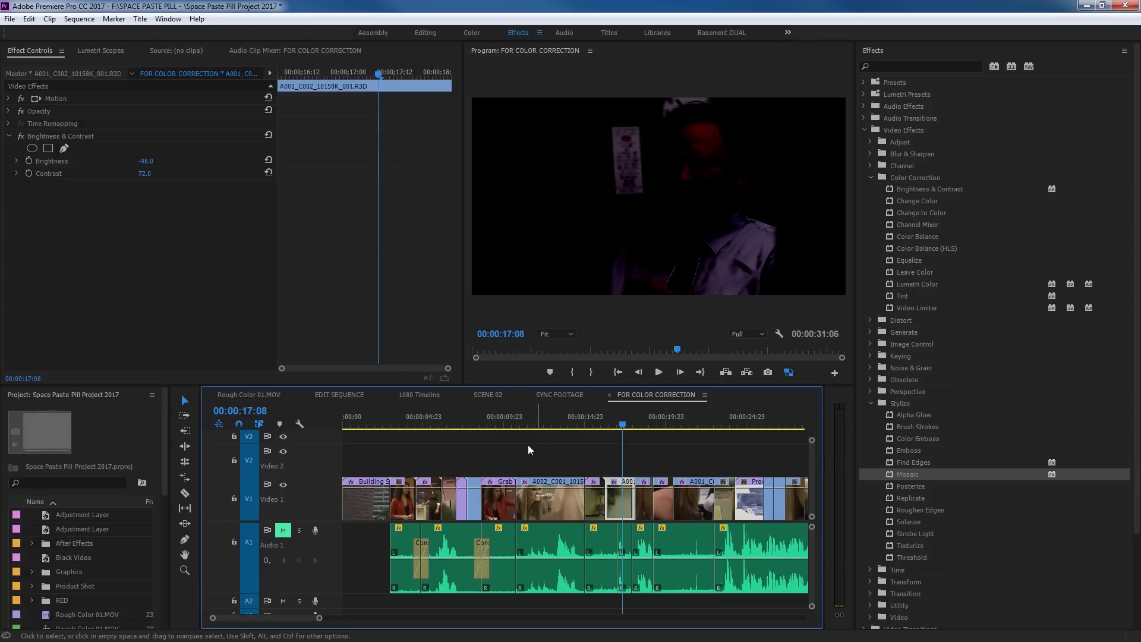
# - Move the playhead to the Grab Pill.mov clip, select it, and enable Selection Follows Playhead for the sequence
pyautogui.click(508, 423)
pyautogui.click(508, 424)
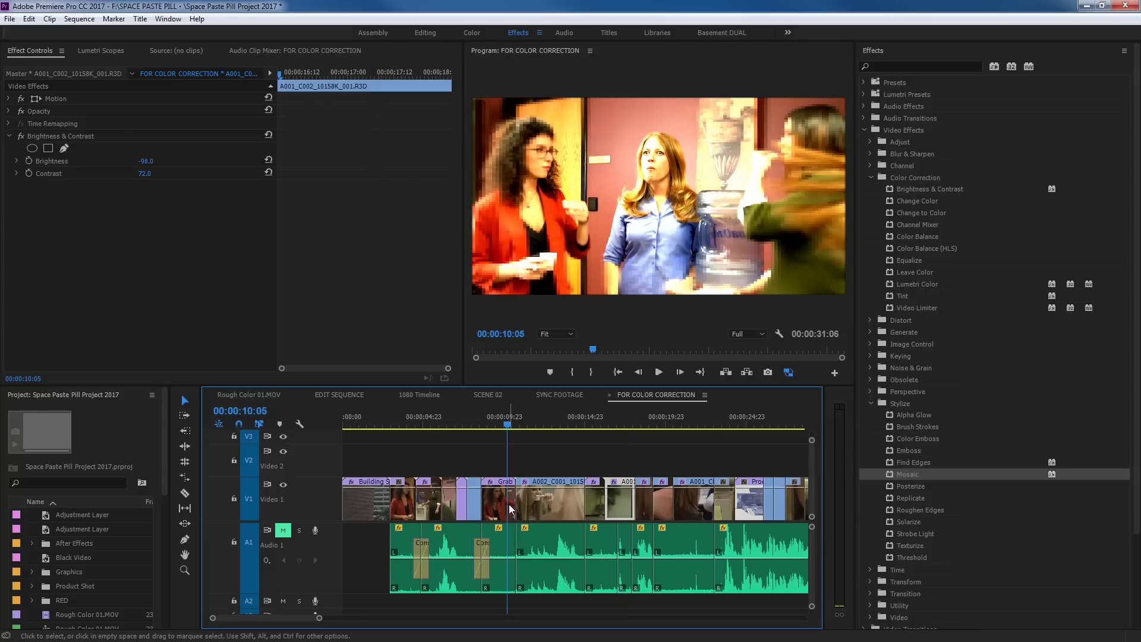
pyautogui.click(505, 505)
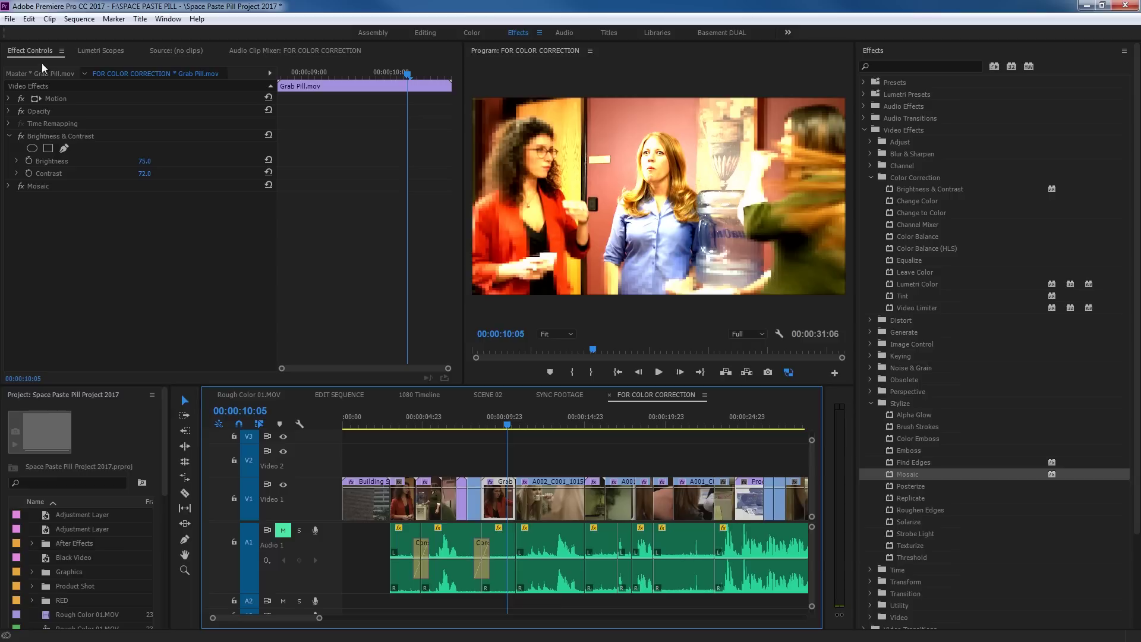
pyautogui.click(77, 21)
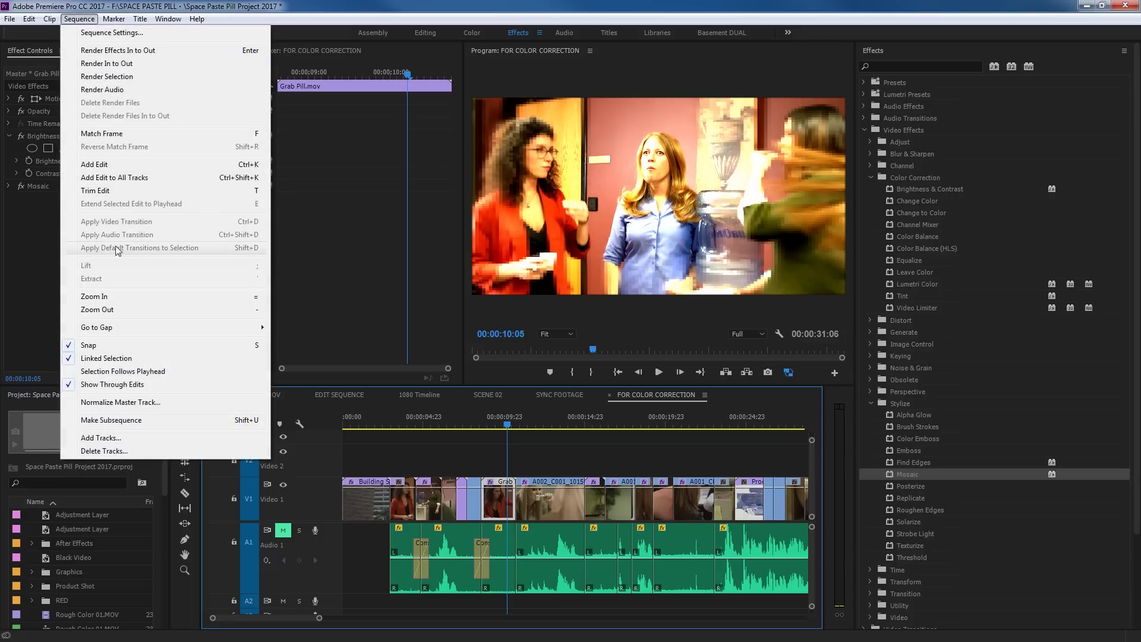
pyautogui.click(115, 373)
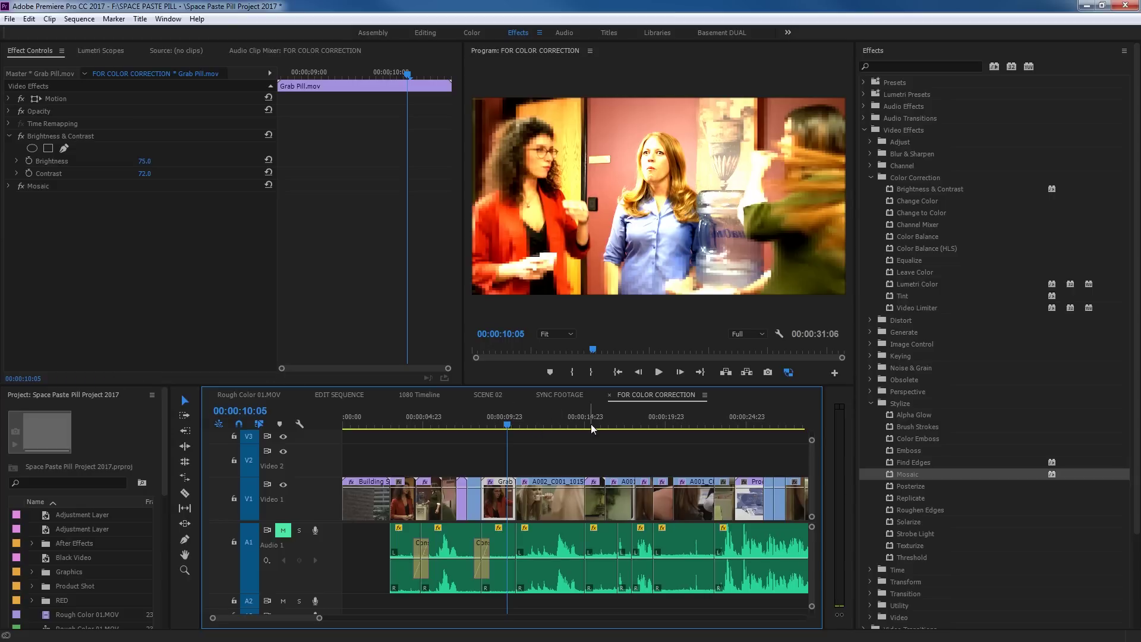
# - Try the playhead on the Test Breath.mov clip, return it to the A001_C002_10158K_001.R3D clip, and set that clip's brightness to 1
pyautogui.click(618, 425)
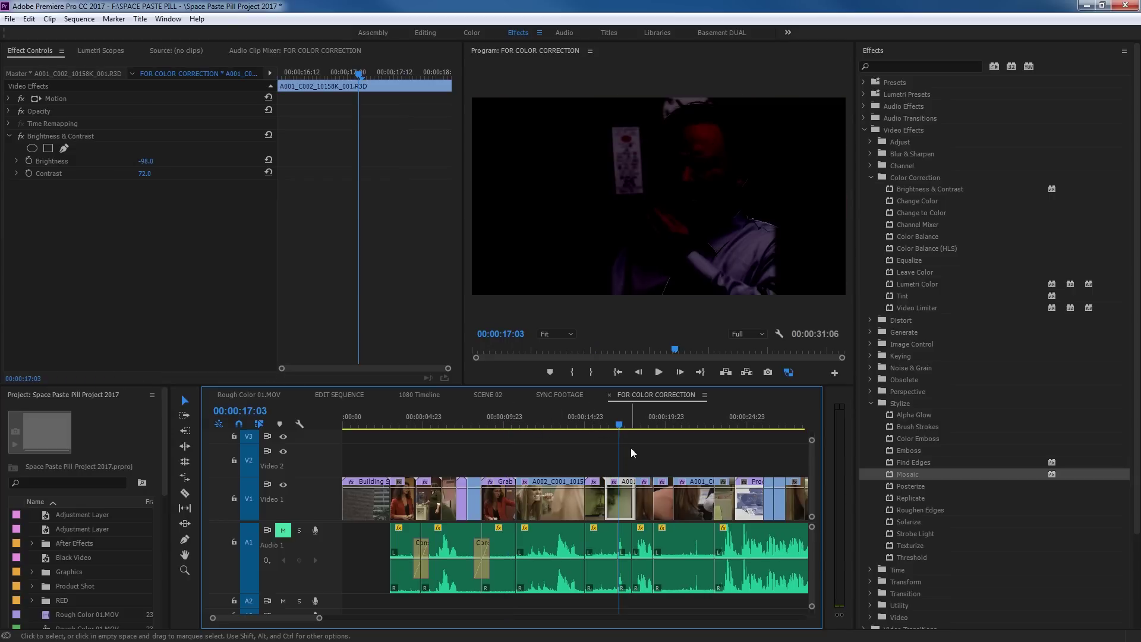
pyautogui.click(597, 427)
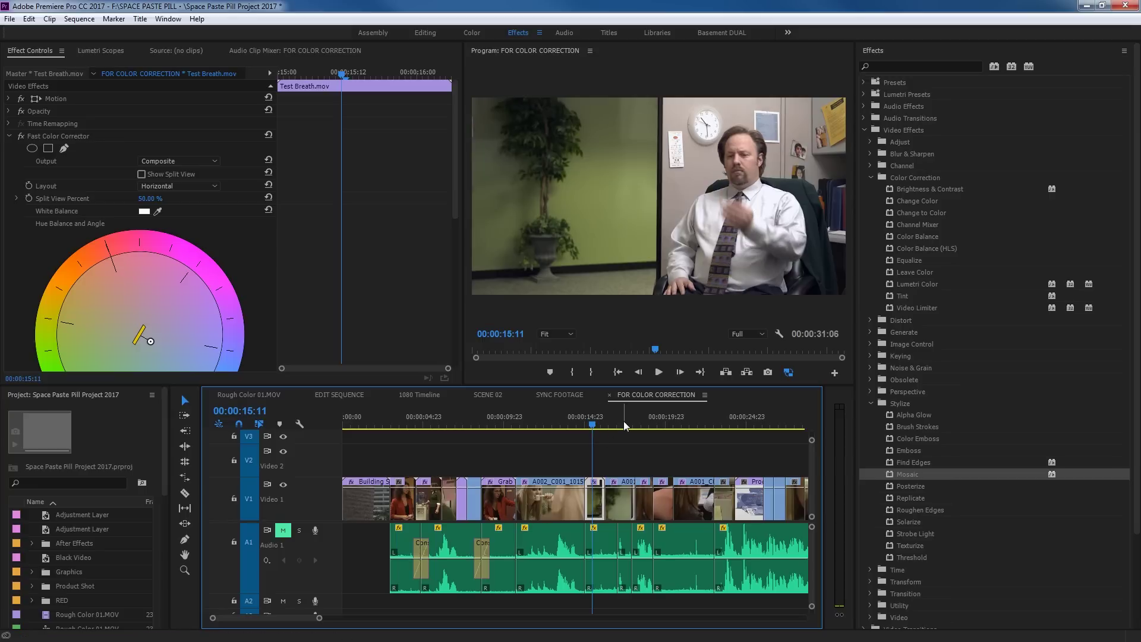
pyautogui.click(623, 426)
pyautogui.moveTo(141, 161); pyautogui.dragTo(237, 161)
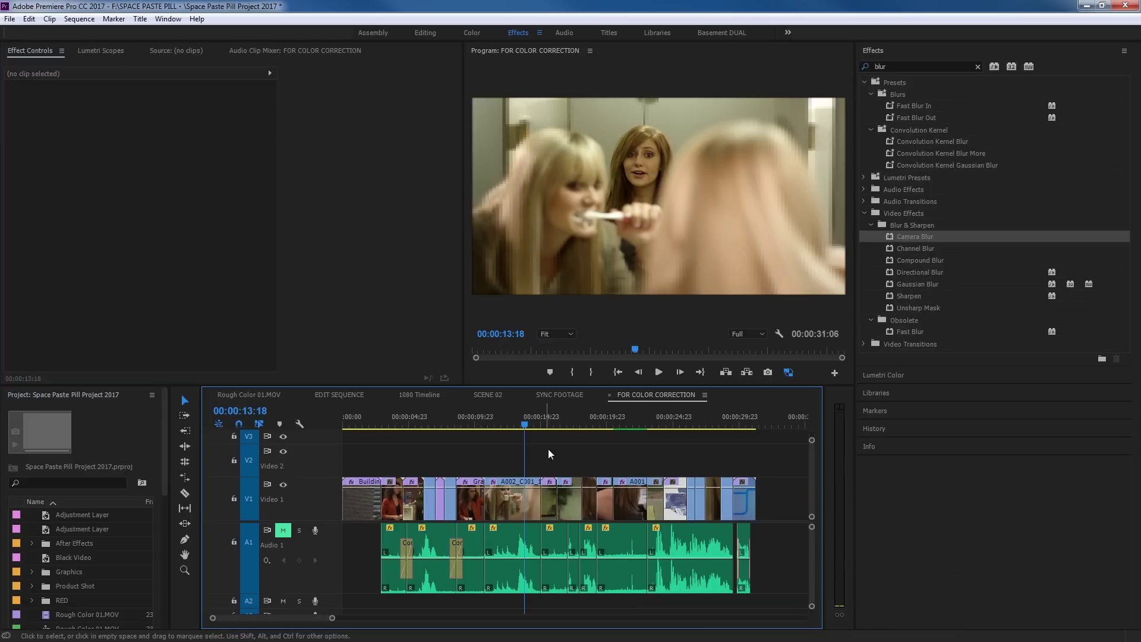
# - Remove all video attributes from the toothbrushing clip, including its Brightness & Contrast and Mosaic effects
pyautogui.click(524, 496)
pyautogui.click(69, 138)
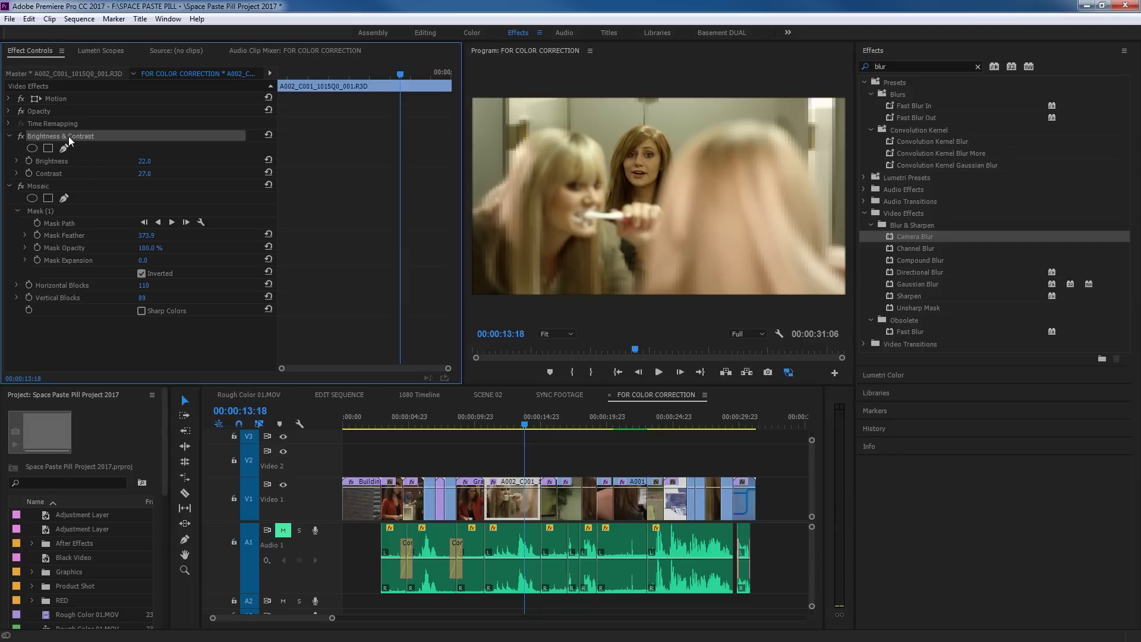
pyautogui.click(70, 187)
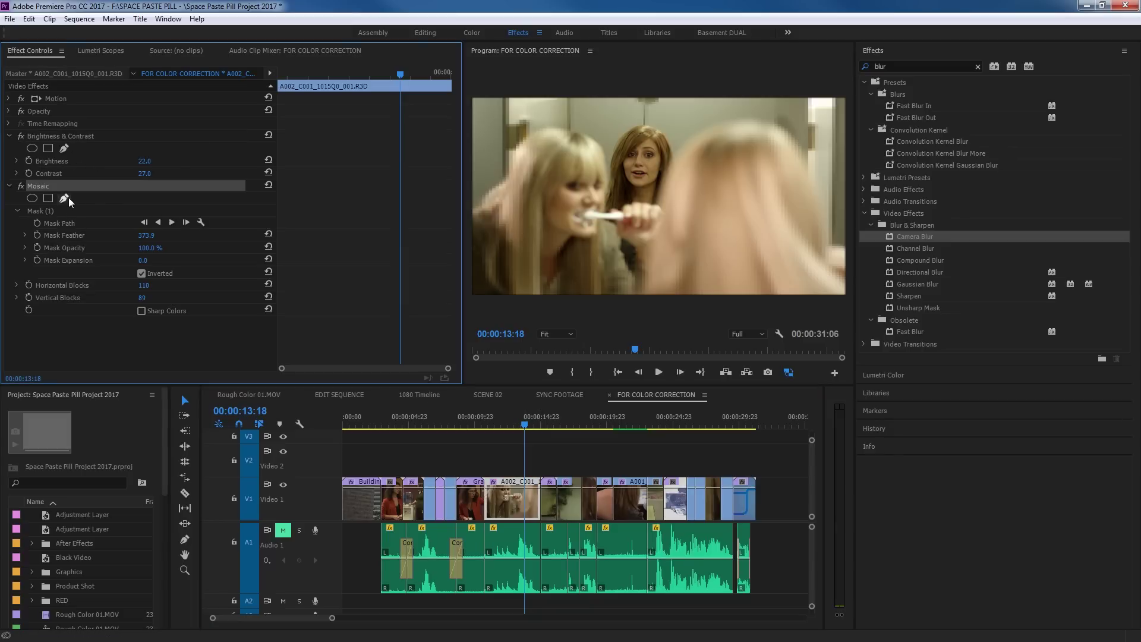
pyautogui.rightClick(524, 506)
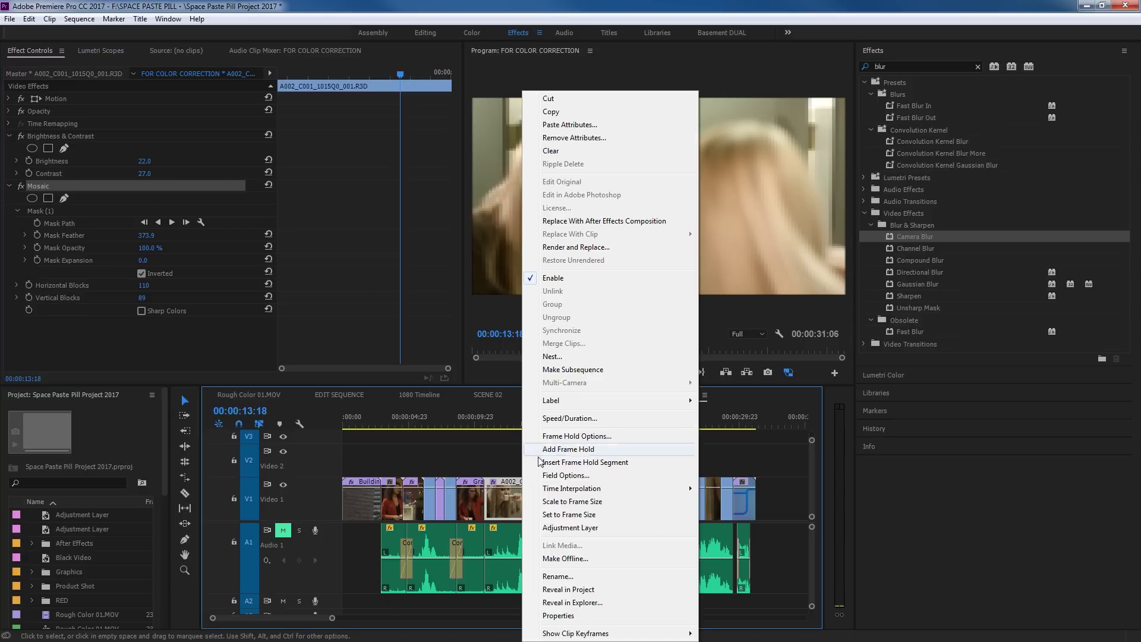
pyautogui.click(578, 140)
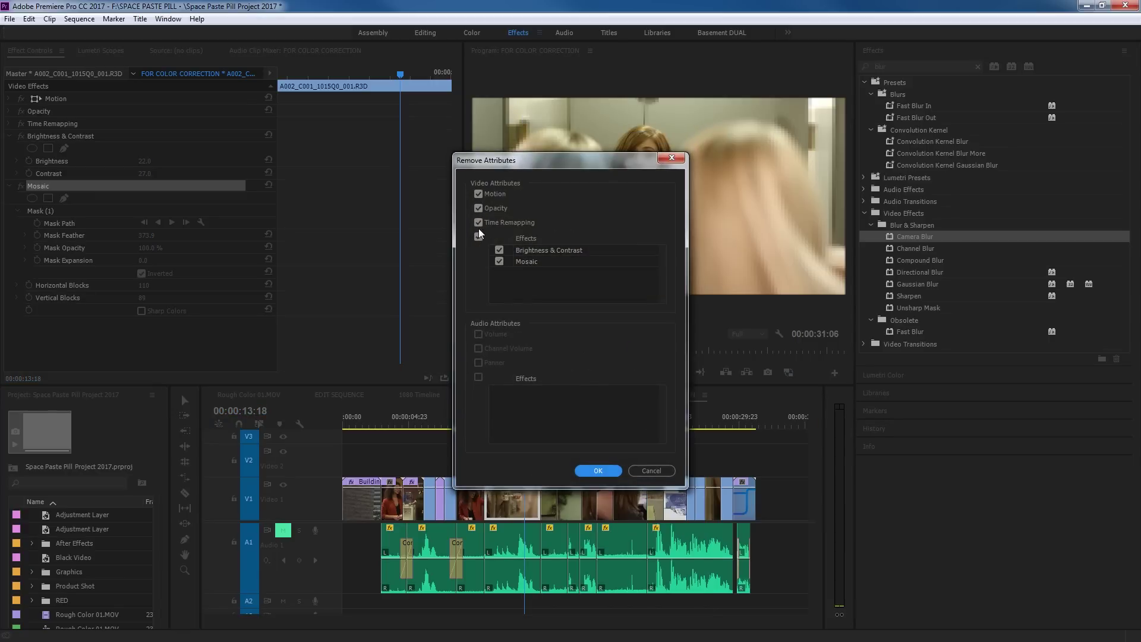
pyautogui.click(499, 259)
pyautogui.click(498, 261)
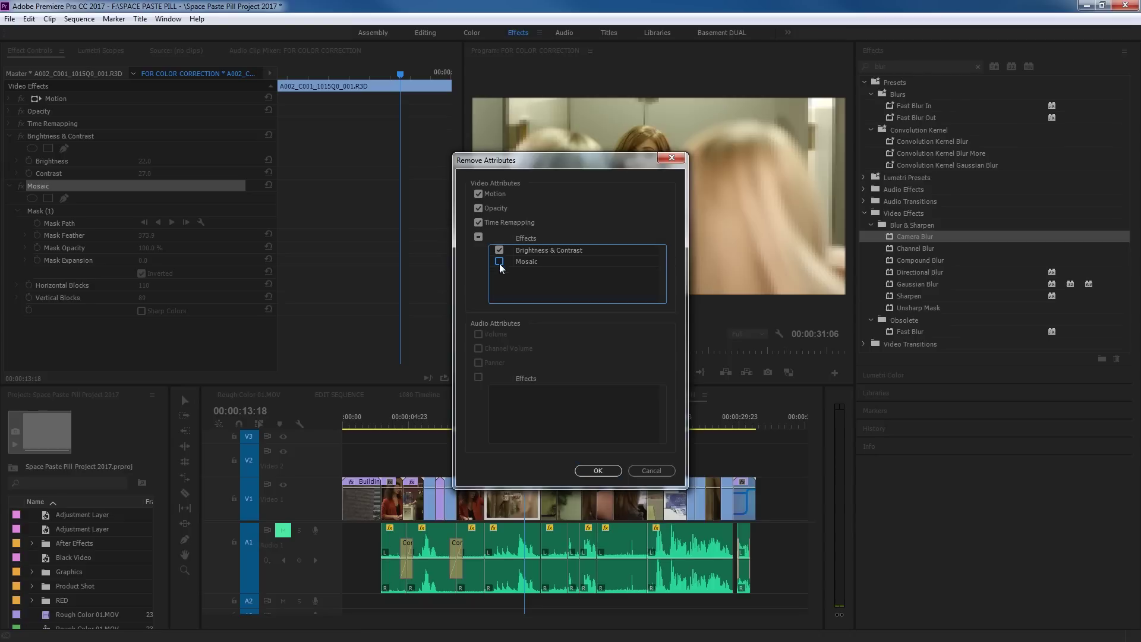
pyautogui.click(597, 471)
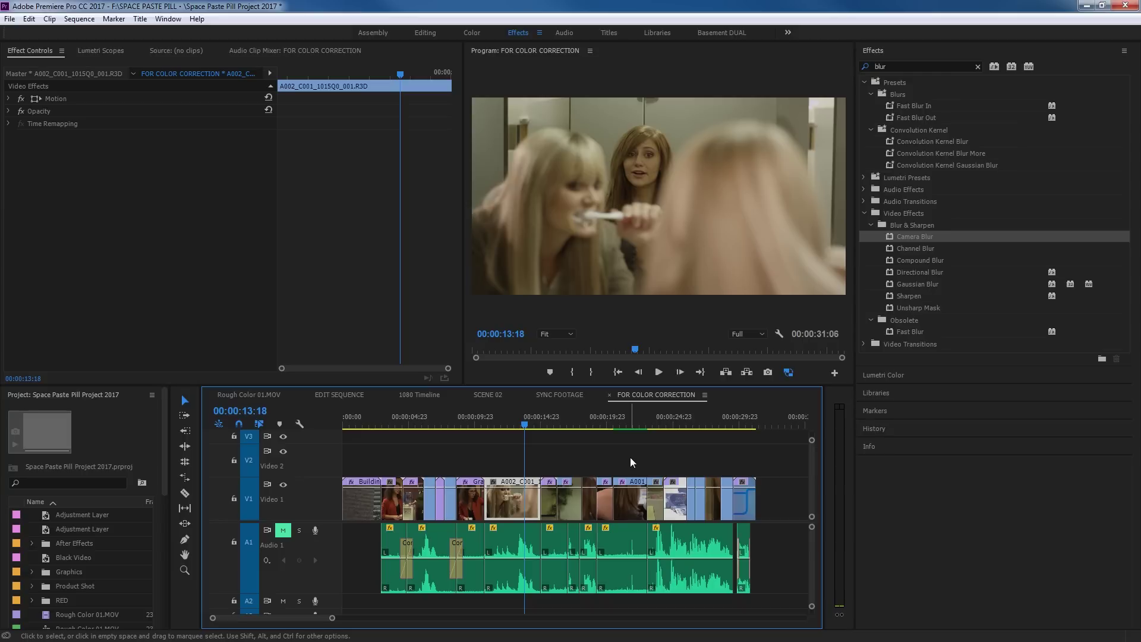
# - Select all clips in the sequence and remove all their video and audio attributes, including every effect
pyautogui.hotkey('ctrl', 'a')
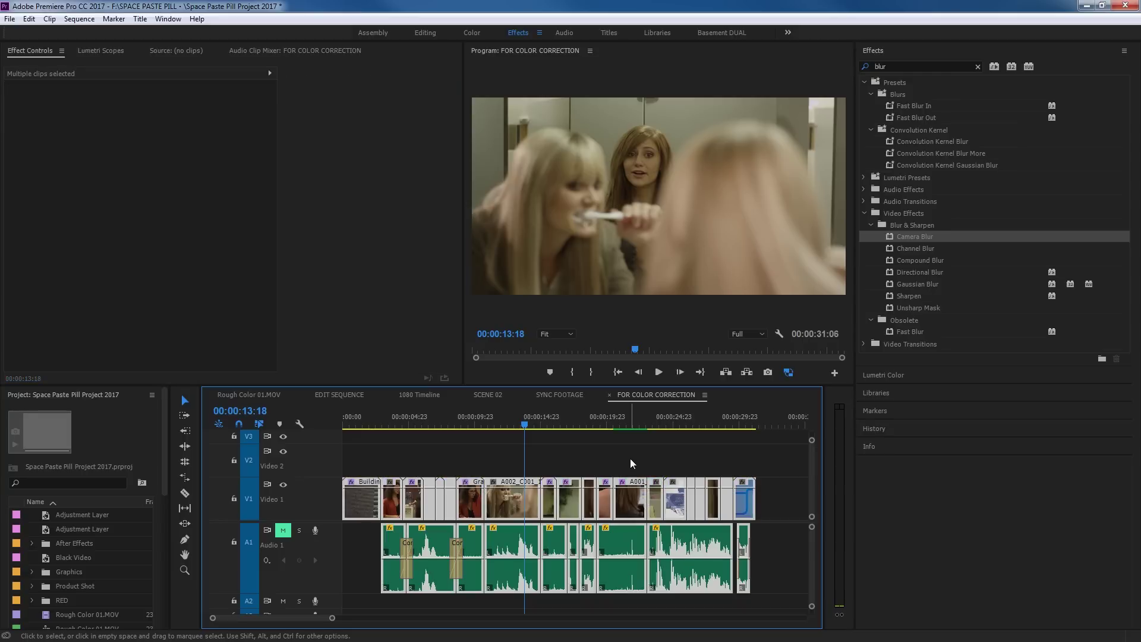
pyautogui.rightClick(568, 501)
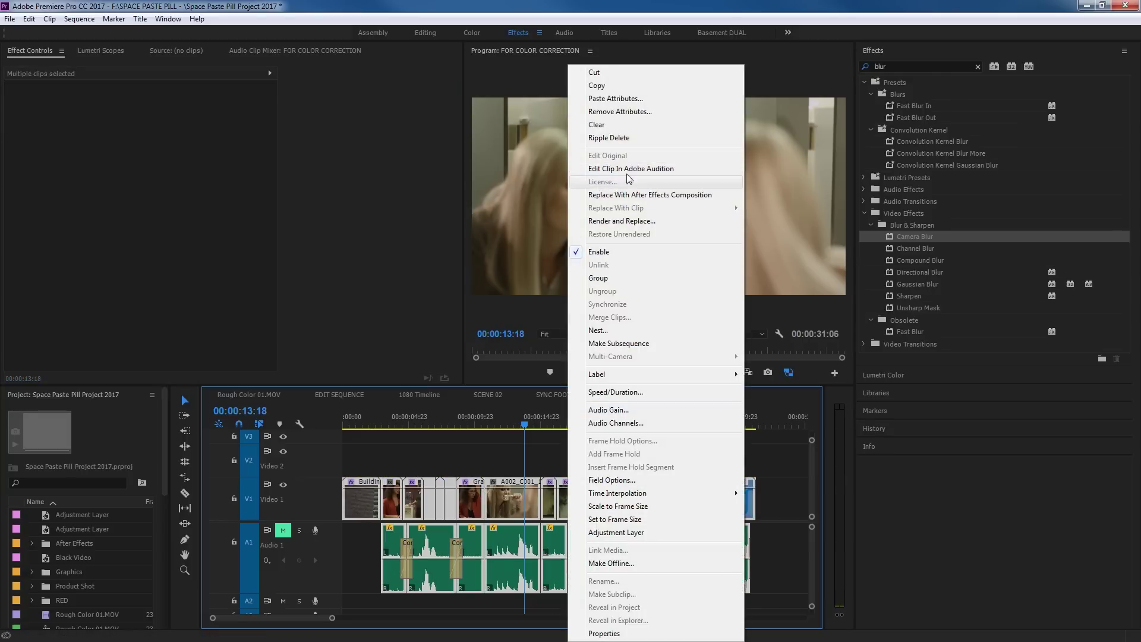
pyautogui.click(630, 111)
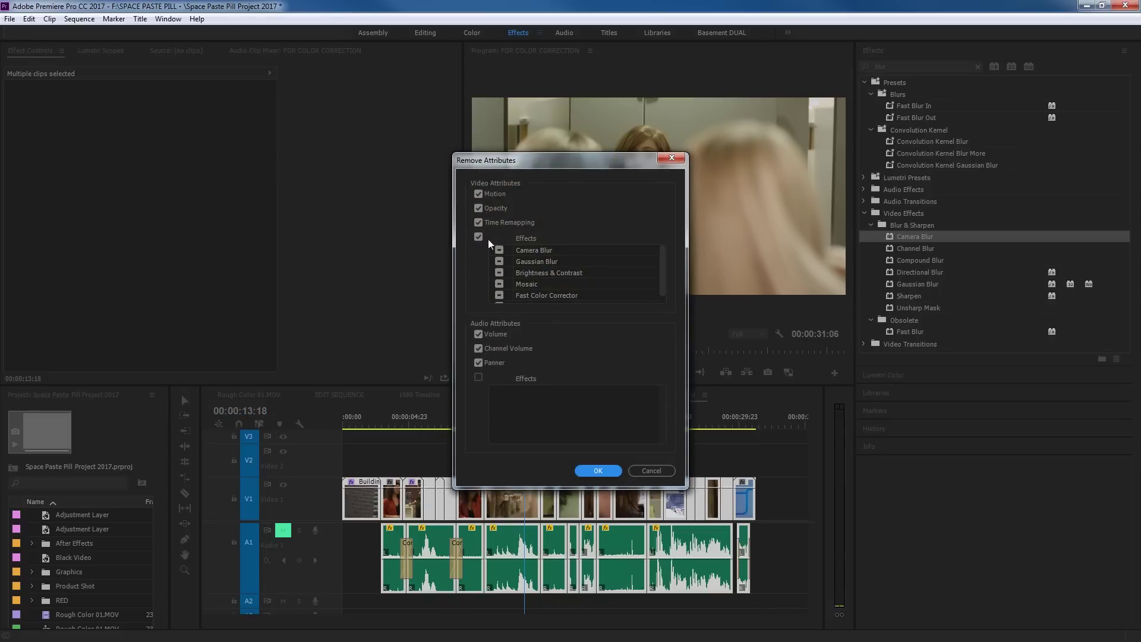
pyautogui.click(597, 470)
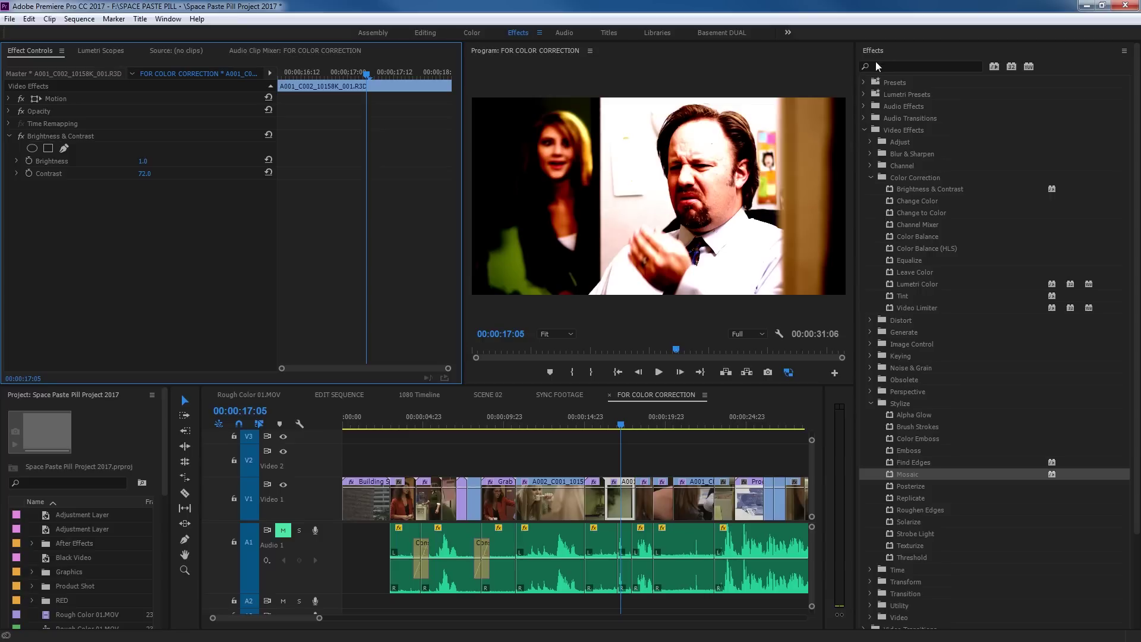
# - Collapse the Color Correction and Stylize effect folders and search the effects for "blur"
pyautogui.click(871, 176)
pyautogui.click(871, 271)
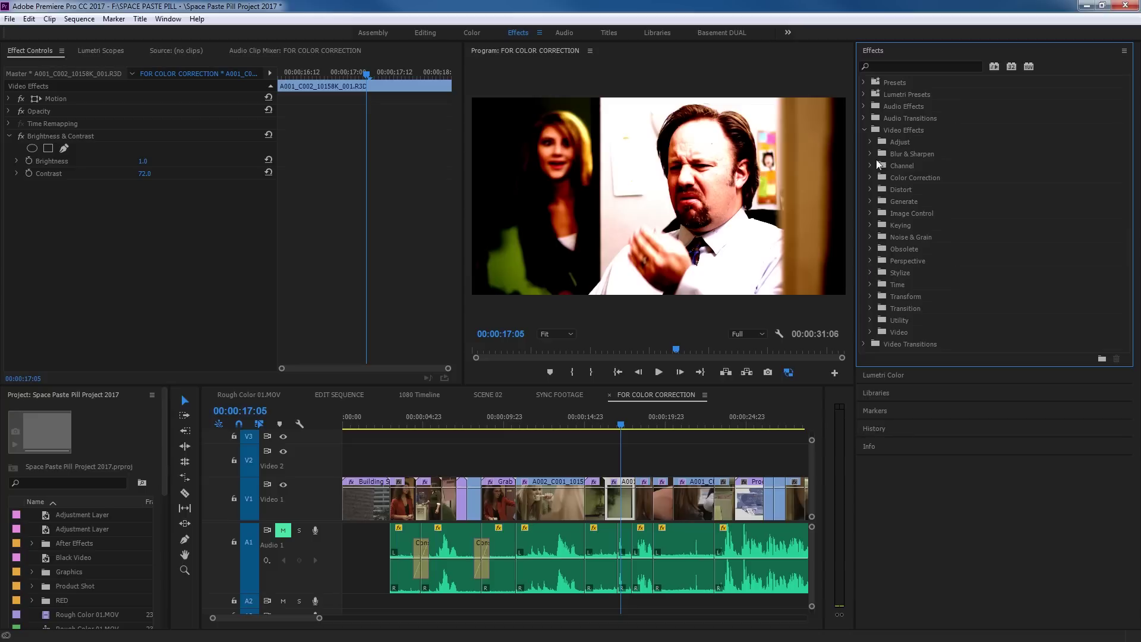
pyautogui.click(879, 67)
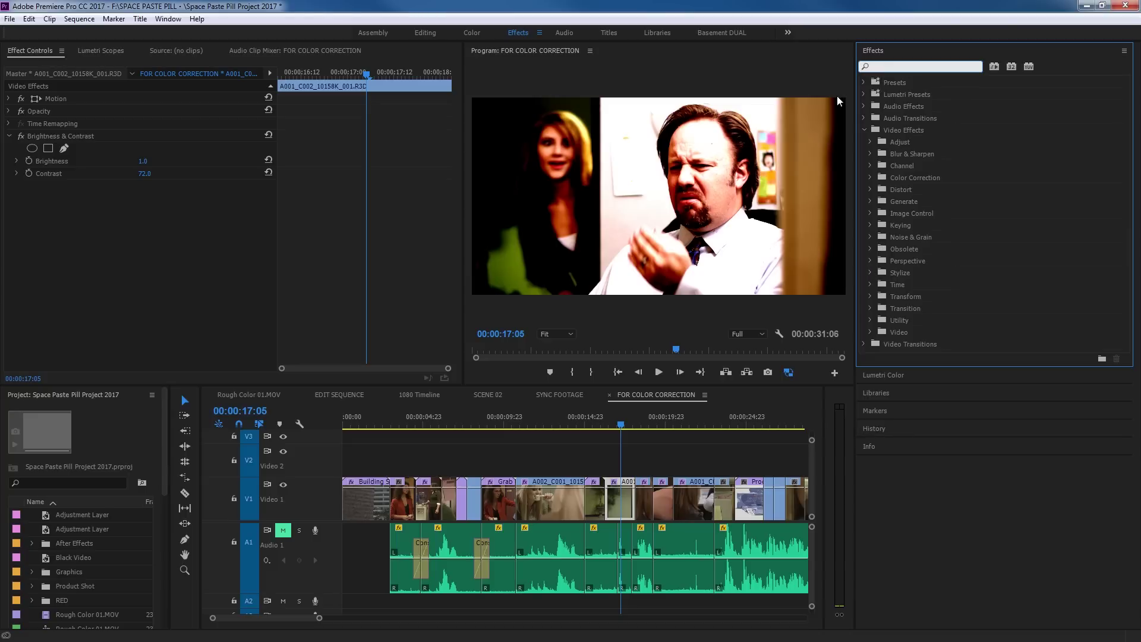
pyautogui.write('blur')
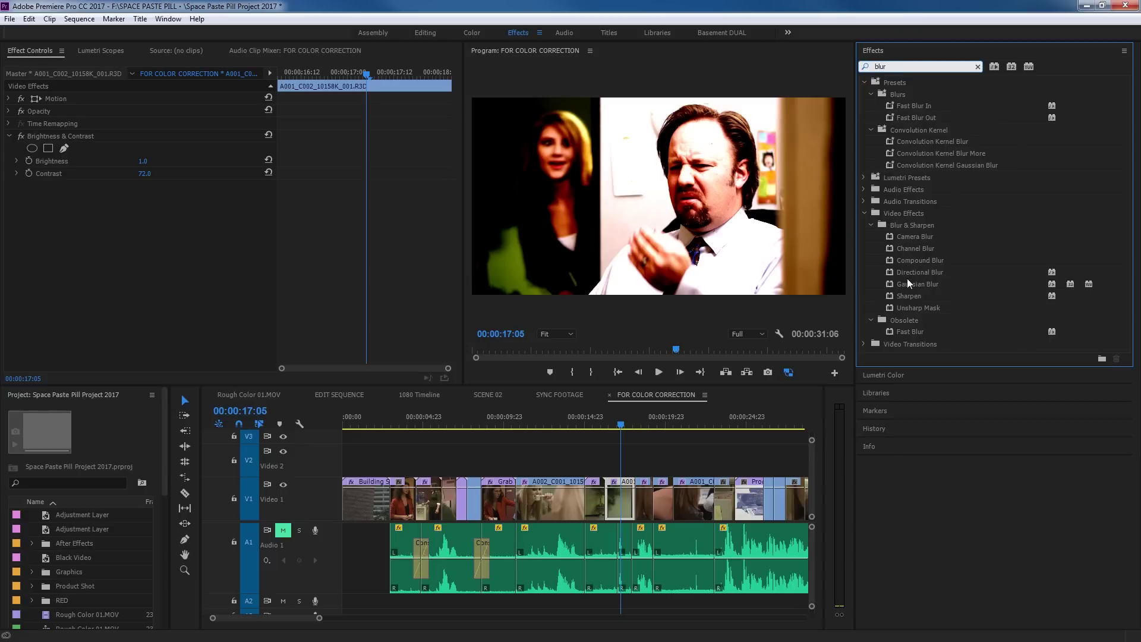
# - Apply the Gaussian Blur effect to the A001_C002_10158K_001.R3D clip and set its blurriness to 89
pyautogui.moveTo(901, 283); pyautogui.dragTo(624, 490)
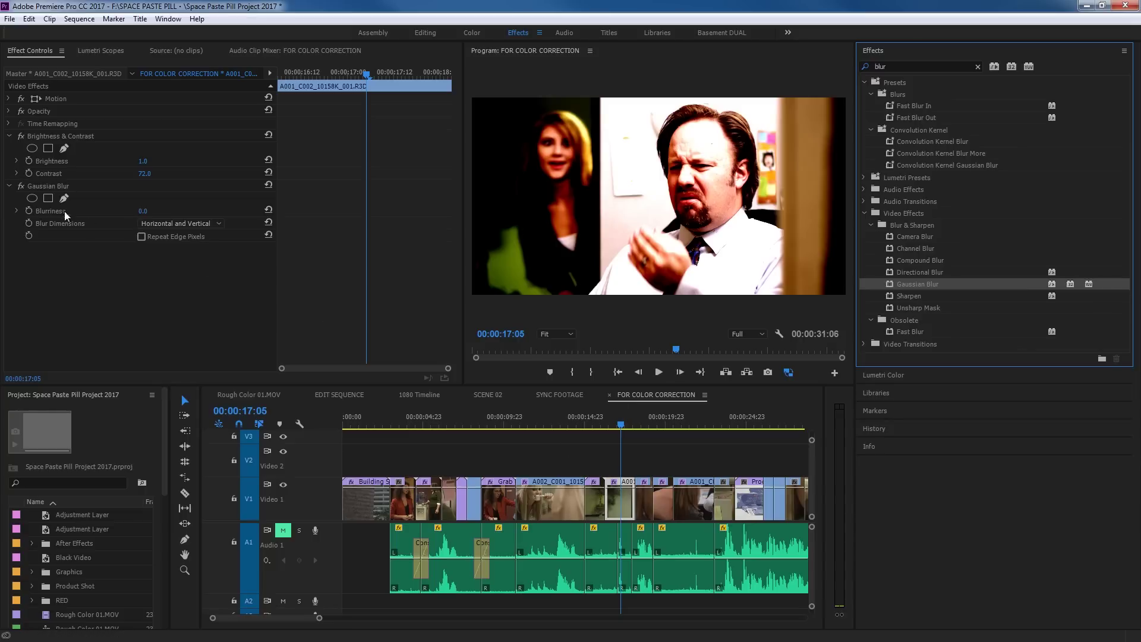
pyautogui.click(143, 211)
pyautogui.moveTo(143, 211); pyautogui.dragTo(154, 212)
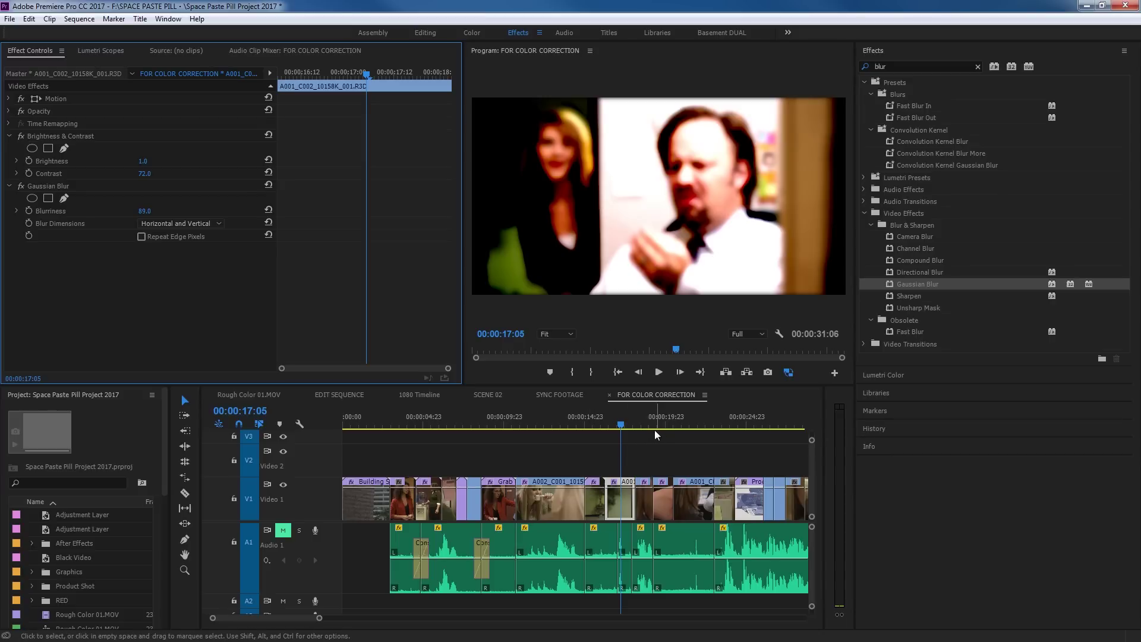
# - Move the playhead to the A001_C003_1015HJ_001.R3D clip, apply the Camera Blur effect to it, and play back part of the clip
pyautogui.click(693, 423)
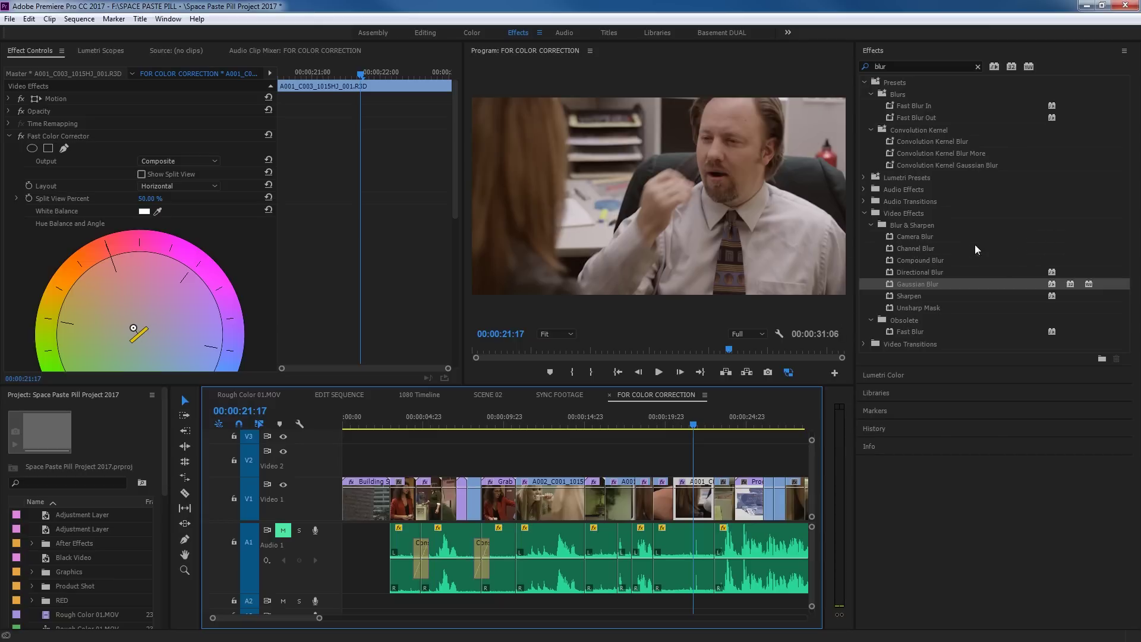
pyautogui.moveTo(929, 236); pyautogui.dragTo(700, 500)
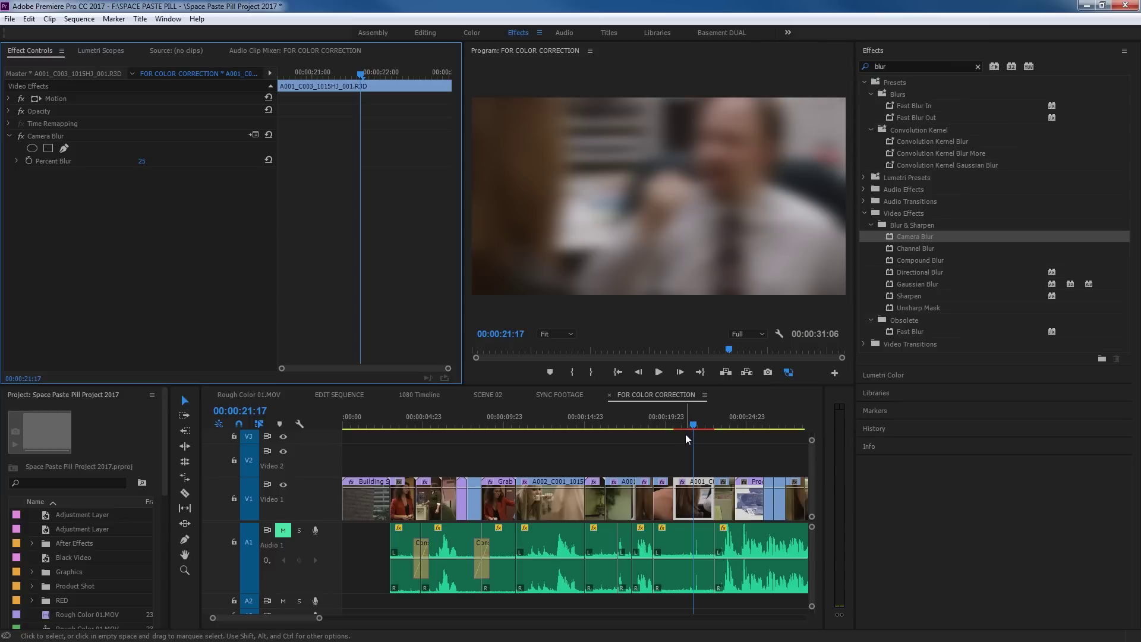
pyautogui.moveTo(691, 427); pyautogui.dragTo(682, 428)
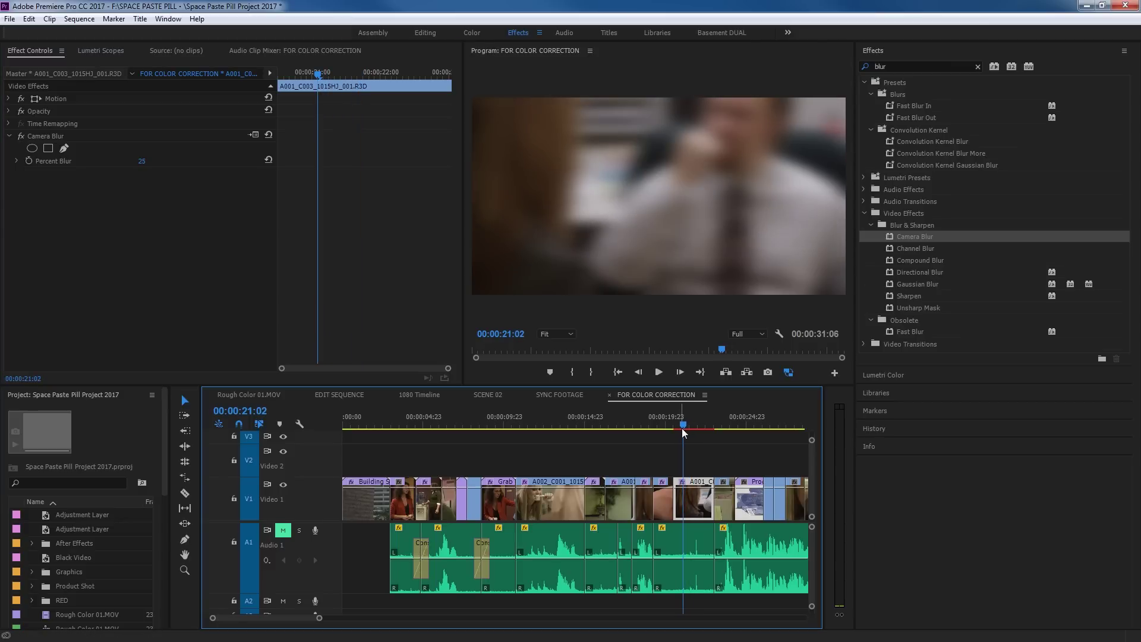
pyautogui.press('space')
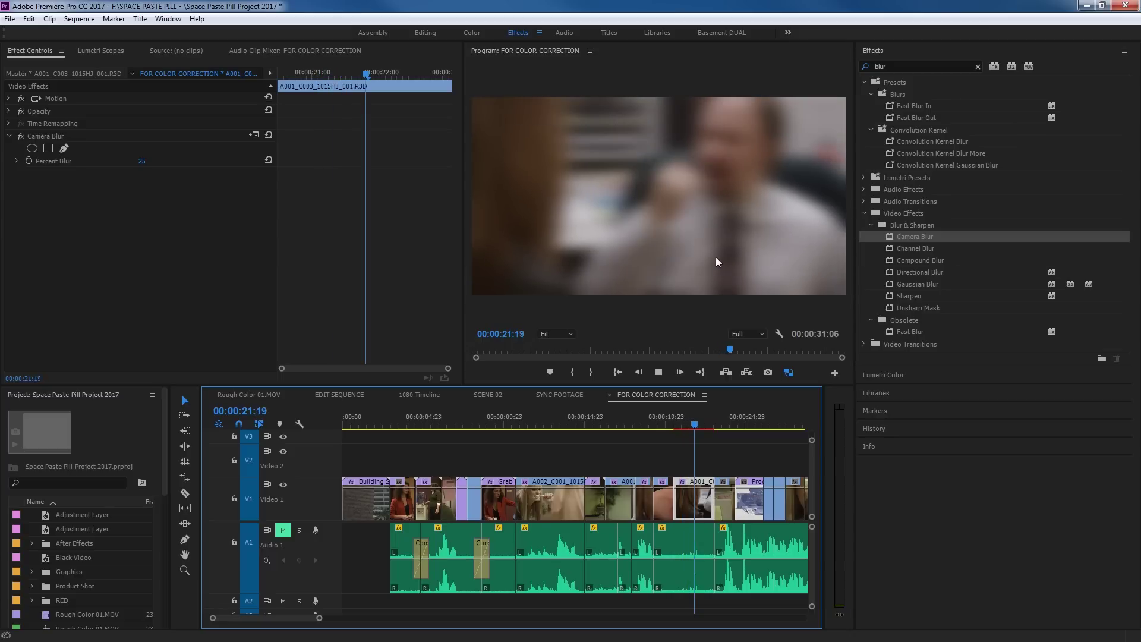
pyautogui.press('space')
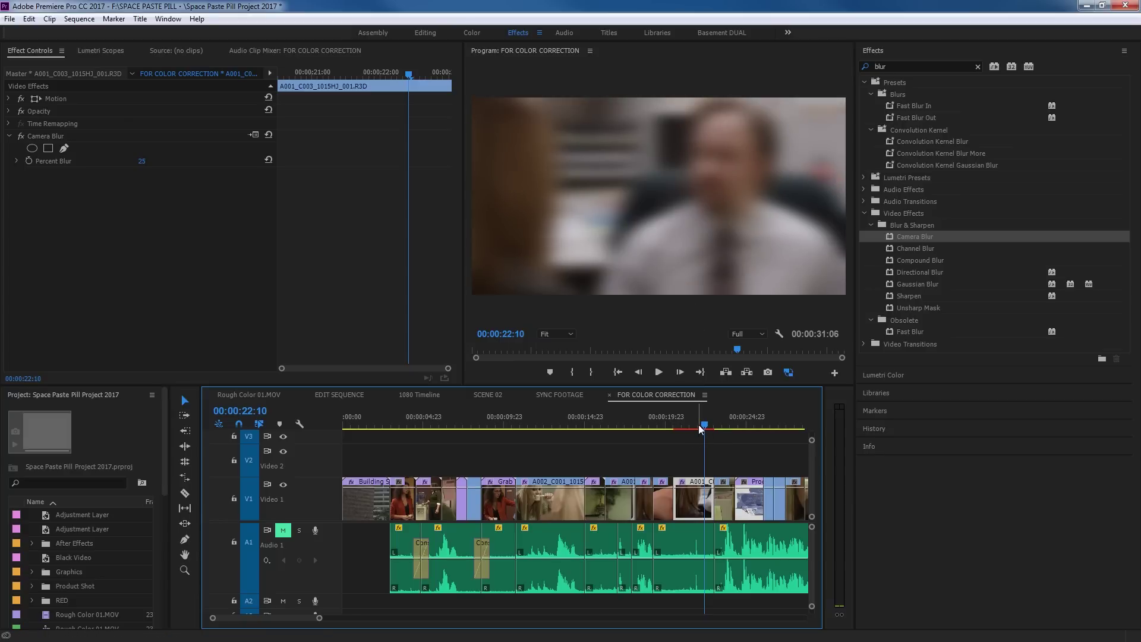
# - Render the sequence's effects and review the rendered Camera Blur clip by moving the playhead from the preceding clip into it
pyautogui.moveTo(698, 424); pyautogui.dragTo(685, 429)
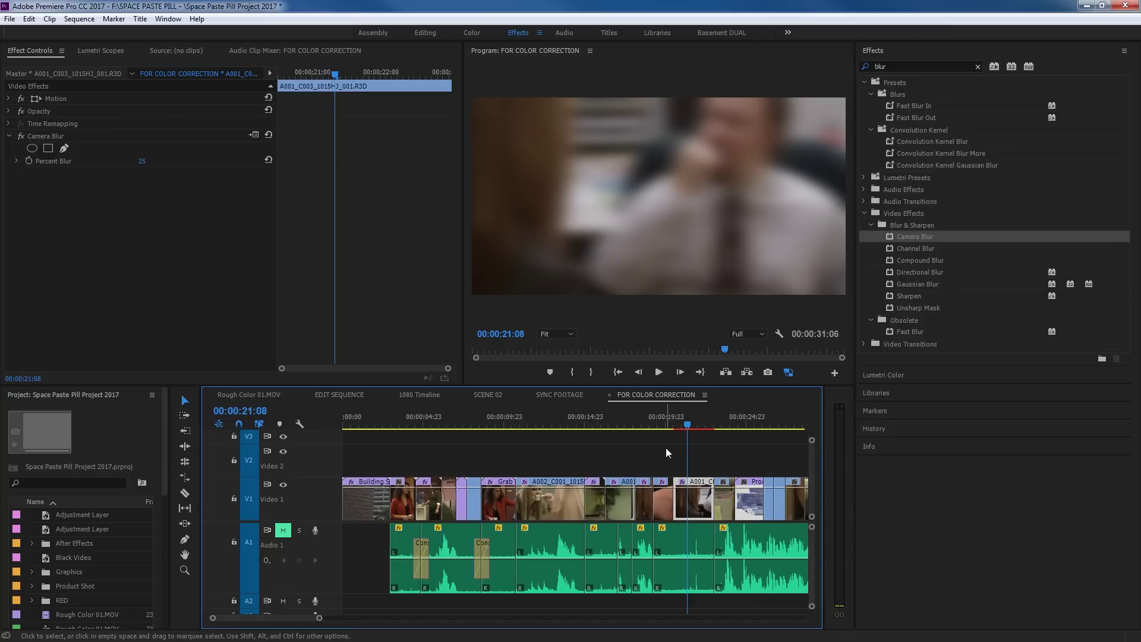
pyautogui.press('Return')
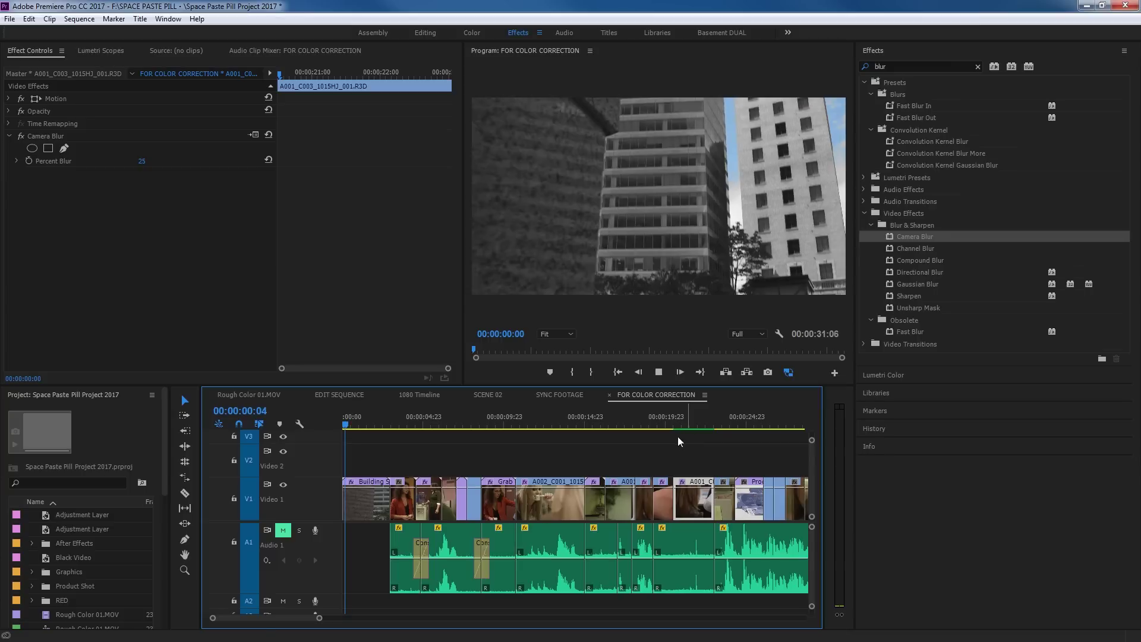
pyautogui.click(662, 426)
pyautogui.click(671, 425)
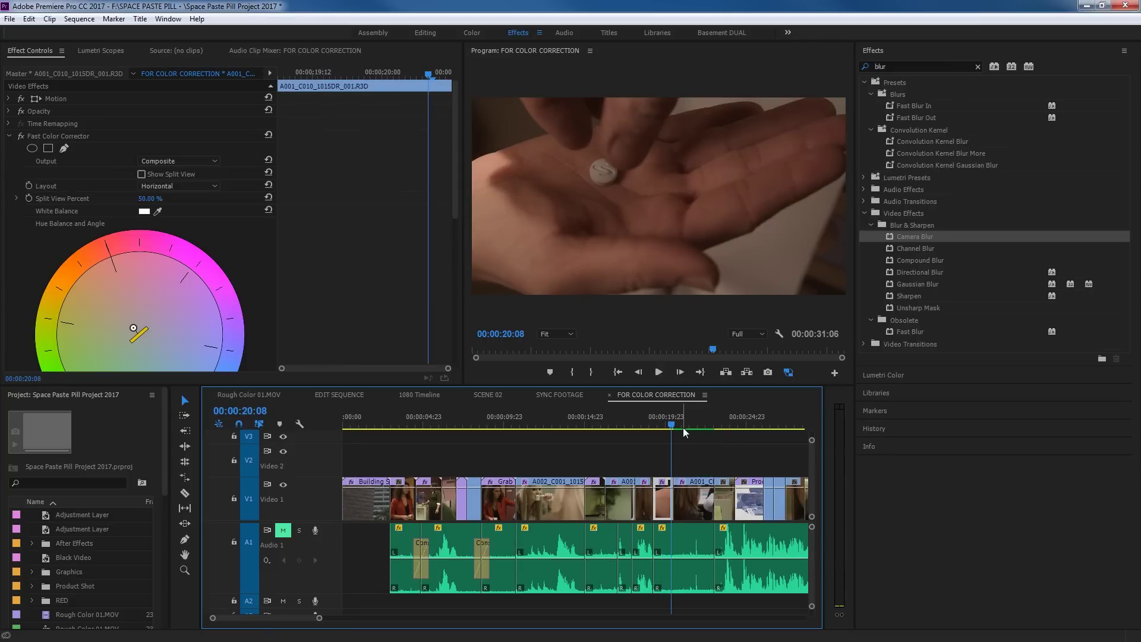
pyautogui.press('=')
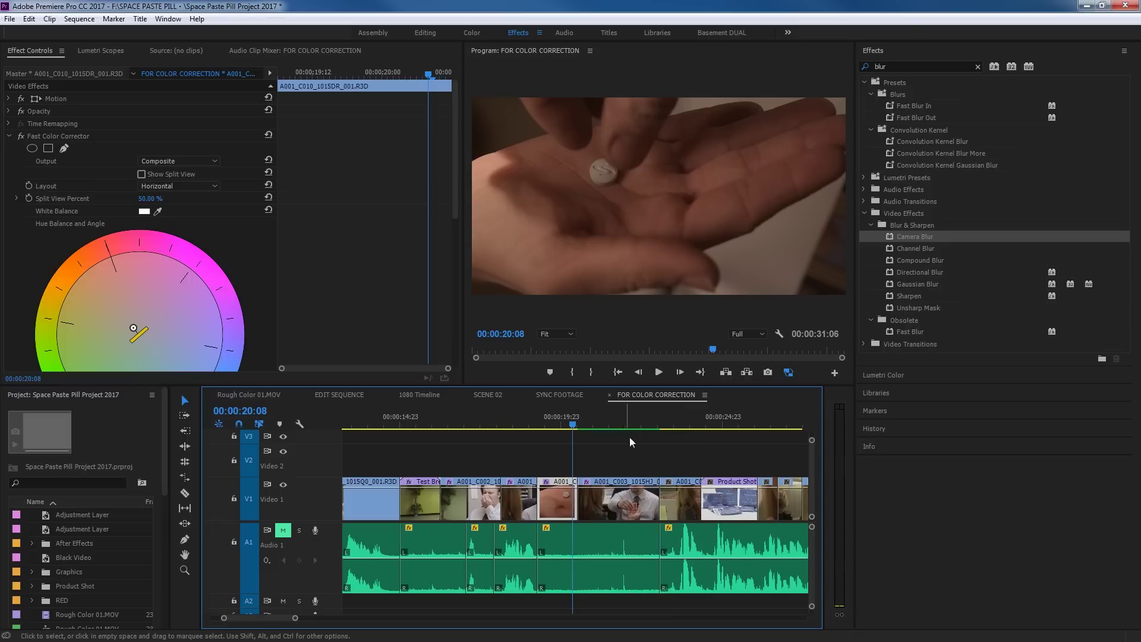
pyautogui.moveTo(583, 432); pyautogui.dragTo(613, 461)
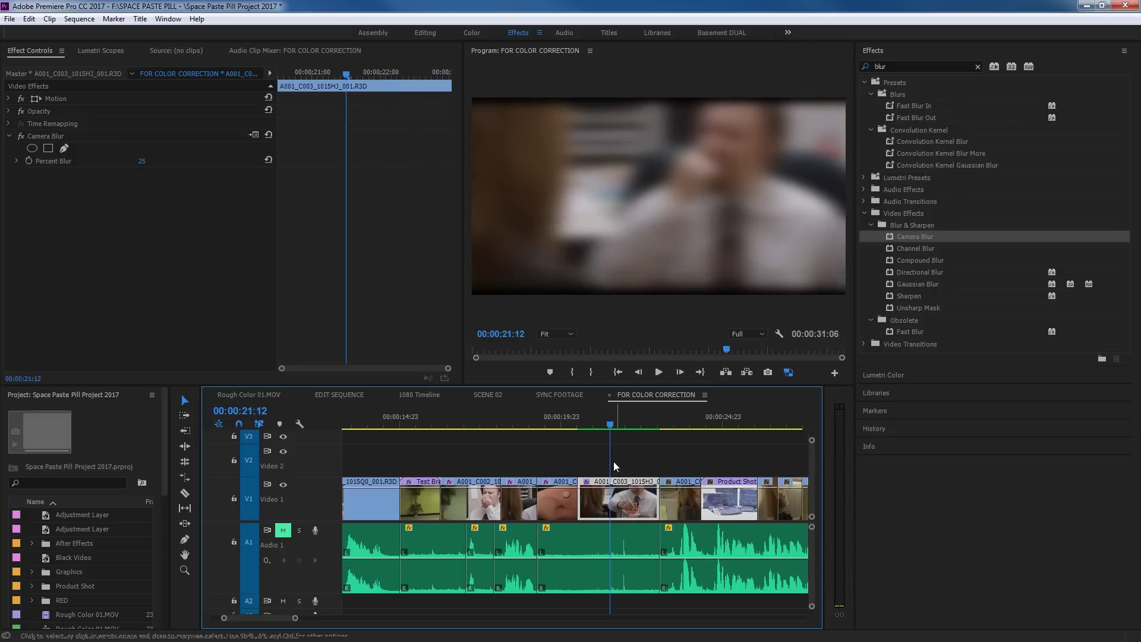